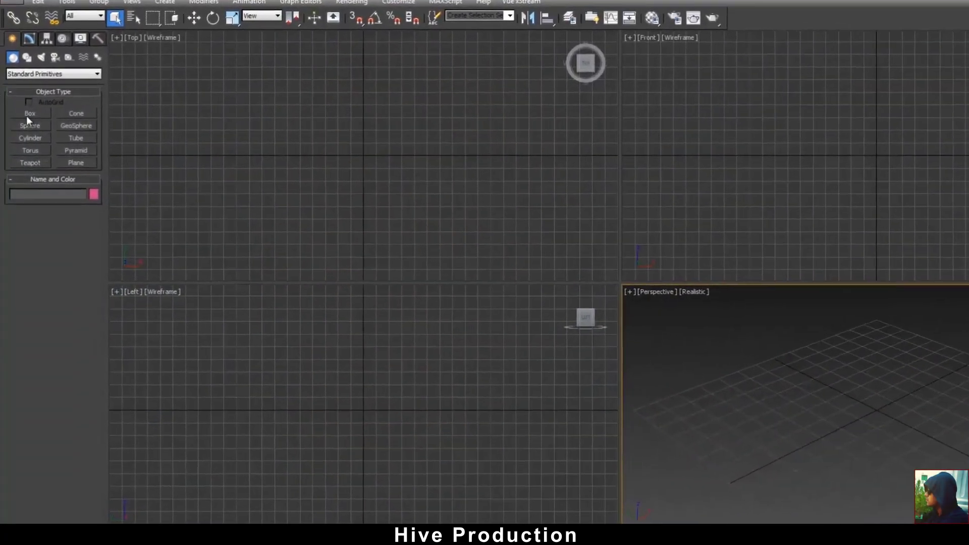
# Step: Create a box in the Top view, 2.0" long and 2.0" wide, with a height of about 0.41"
pyautogui.click(27, 113)
pyautogui.moveTo(293, 131); pyautogui.dragTo(360, 188)
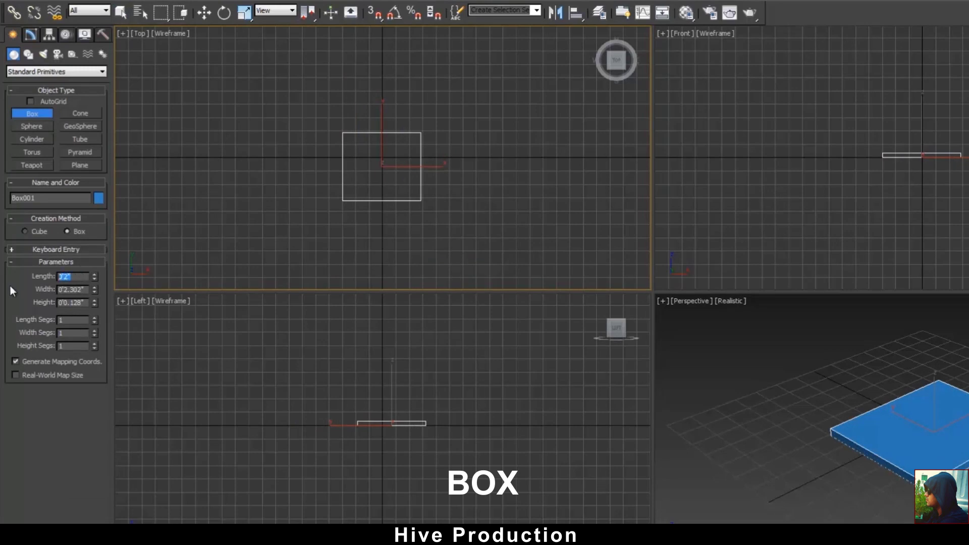
pyautogui.press('Return')
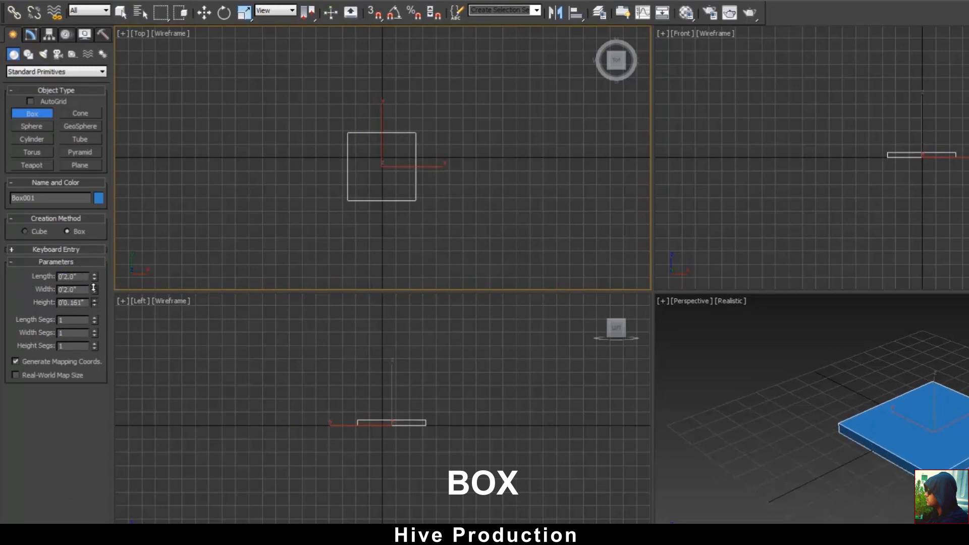
pyautogui.moveTo(95, 301); pyautogui.dragTo(97, 160)
pyautogui.rightClick(927, 442)
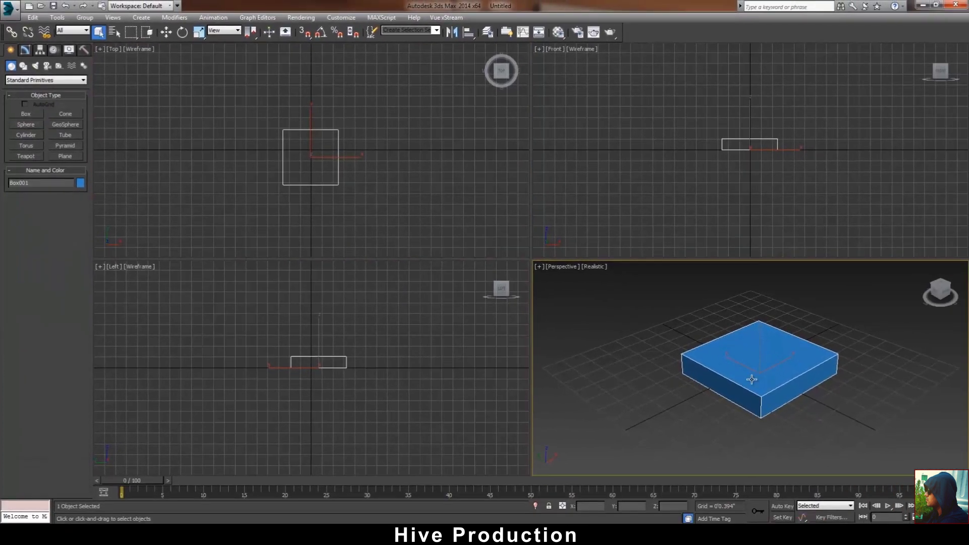
# Step: Convert the box to an Editable Poly and add an edge loop across it near its +X side
pyautogui.hotkey('alt', 'w')
pyautogui.rightClick(510, 241)
pyautogui.click(654, 339)
pyautogui.press('2')
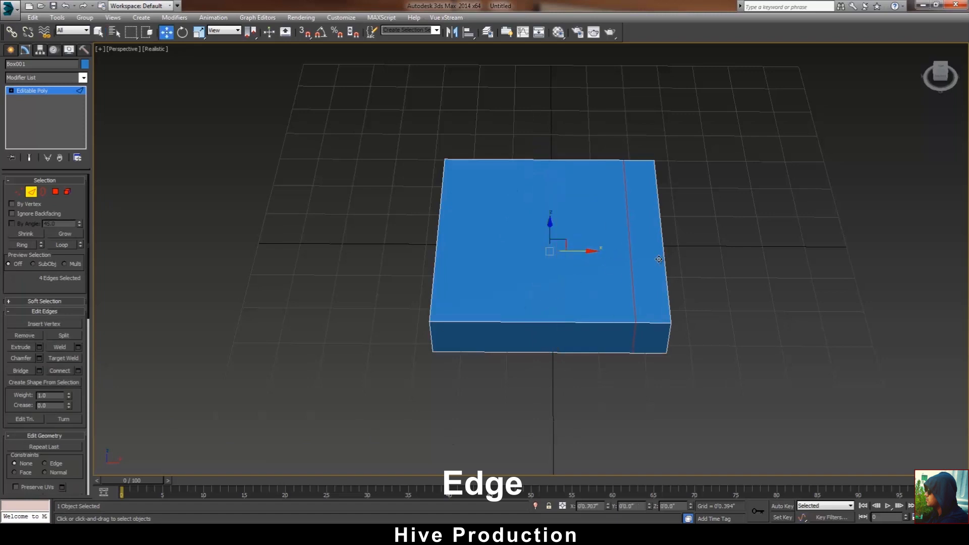
pyautogui.hotkey('alt', 'w')
pyautogui.keyDown('alt'); pyautogui.moveTo(790, 417); pyautogui.dragTo(831, 385, button='middle'); pyautogui.keyUp('alt')
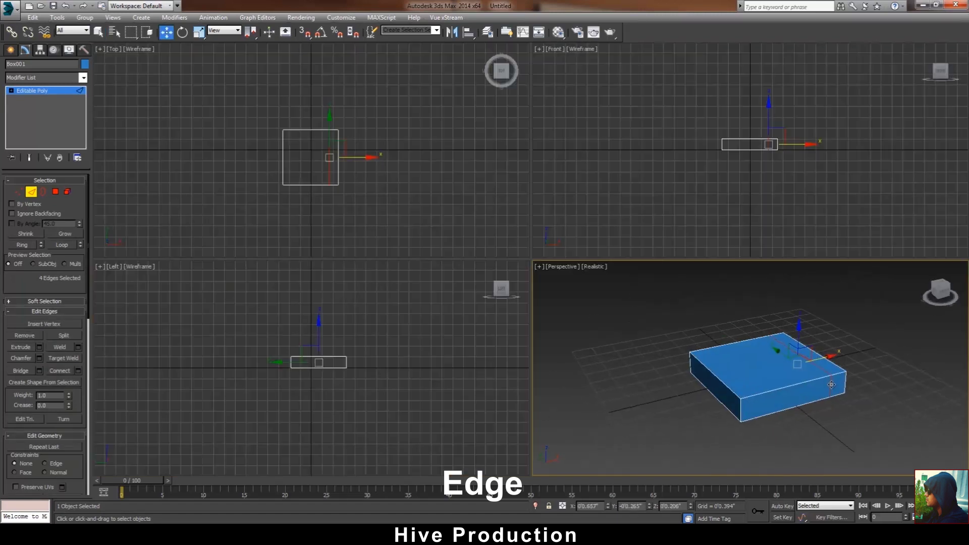
# Step: Extrude the narrow top polygon beside the new edge loop upward to form an upright wall
pyautogui.keyDown('ctrl'); pyautogui.click(55, 192); pyautogui.keyUp('ctrl')
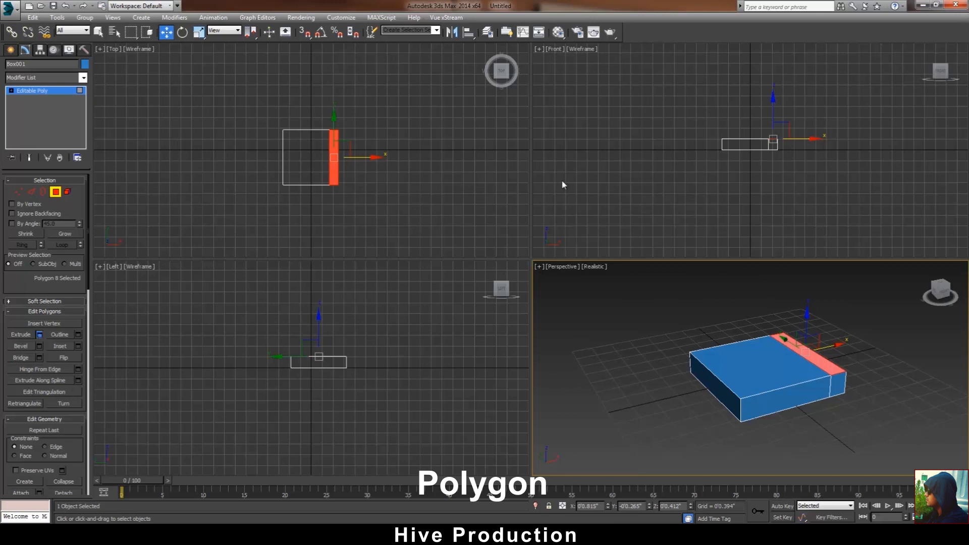
pyautogui.hotkey('shift', 'e')
pyautogui.moveTo(771, 382); pyautogui.dragTo(757, 328)
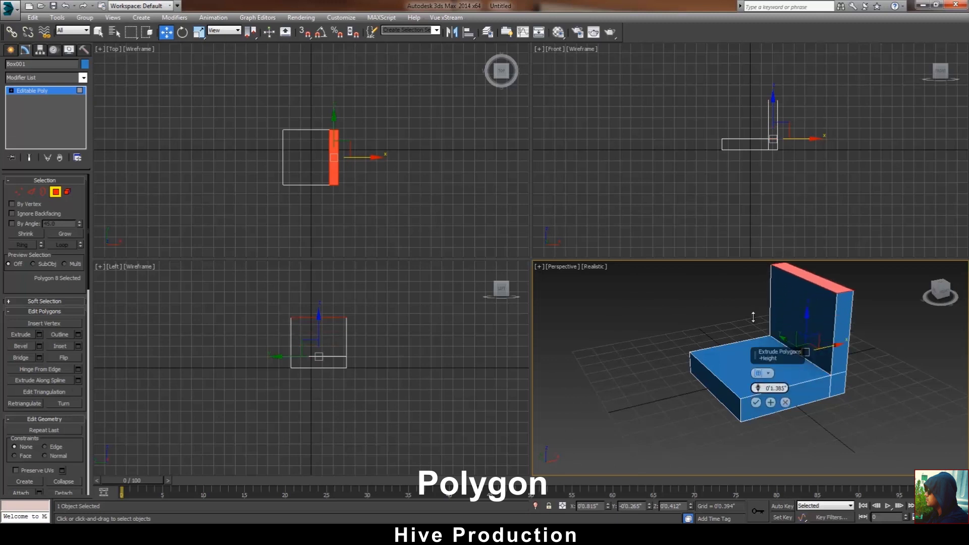
pyautogui.click(795, 148)
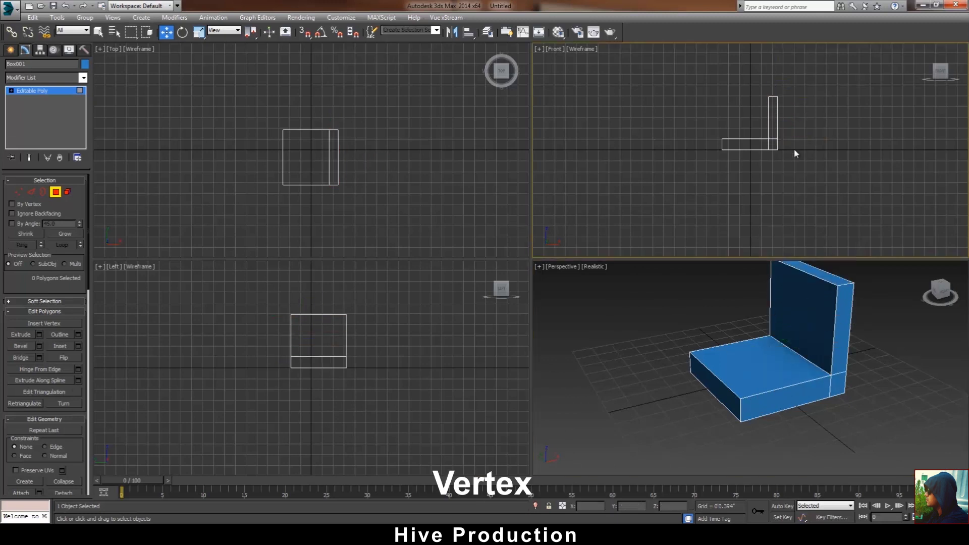
pyautogui.hotkey('alt', 'w')
pyautogui.press('1')
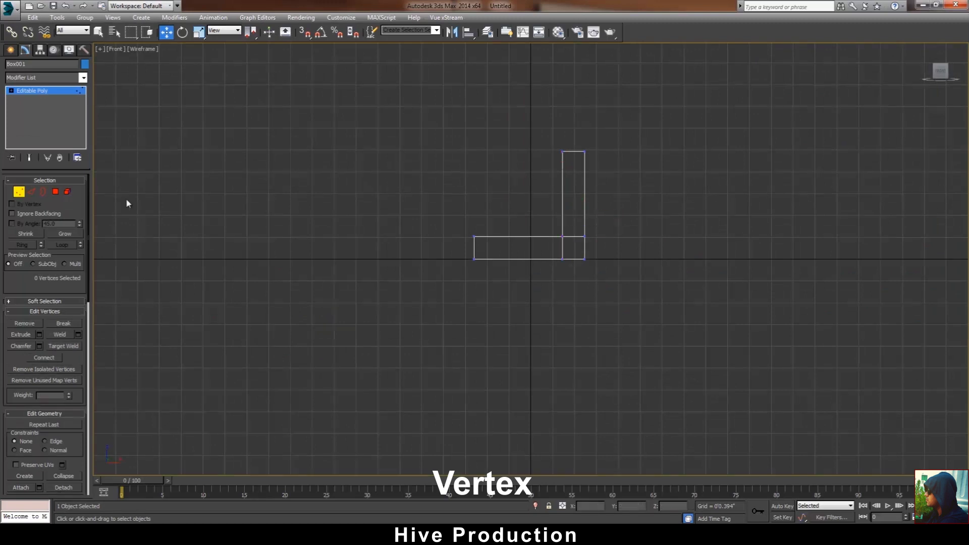
pyautogui.click(18, 191)
# Step: Duplicate the L-shaped object straight upward as a copy
pyautogui.hotkey('alt', 'w')
pyautogui.click(711, 342)
pyautogui.hotkey('alt', 'w')
pyautogui.scroll(-3, 711, 342)
pyautogui.keyDown('alt'); pyautogui.moveTo(711, 342); pyautogui.dragTo(670, 345, button='middle'); pyautogui.keyUp('alt')
pyautogui.keyDown('shift'); pyautogui.moveTo(640, 344); pyautogui.dragTo(640, 231); pyautogui.keyUp('shift')
pyautogui.click(483, 310)
# Step: Rotate the copy 180 degrees in the Front view with angle snap and raise it to close the frame with the original
pyautogui.hotkey('alt', 'w')
pyautogui.rightClick(612, 142)
pyautogui.hotkey('alt', 'w')
pyautogui.press('e')
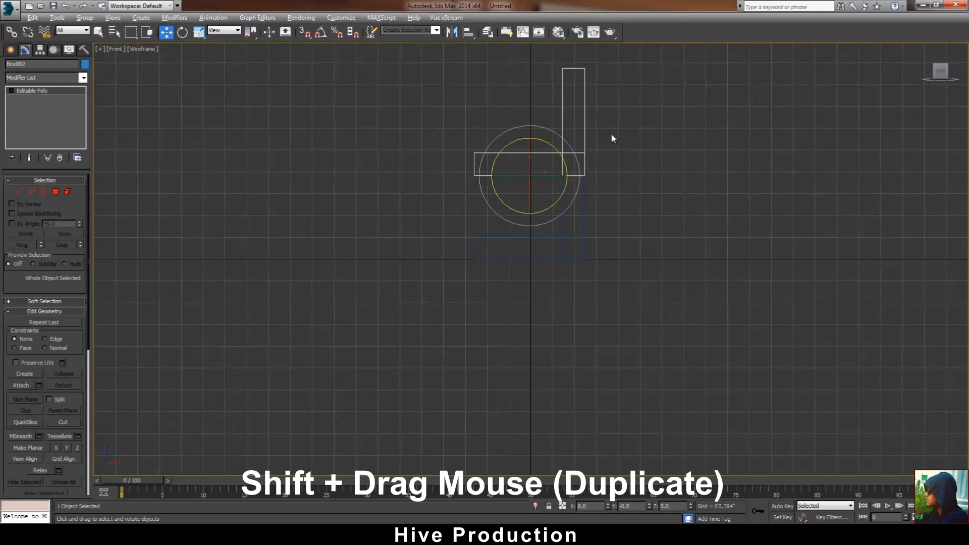
pyautogui.moveTo(574, 151); pyautogui.dragTo(527, 109)
pyautogui.moveTo(576, 153); pyautogui.dragTo(489, 96)
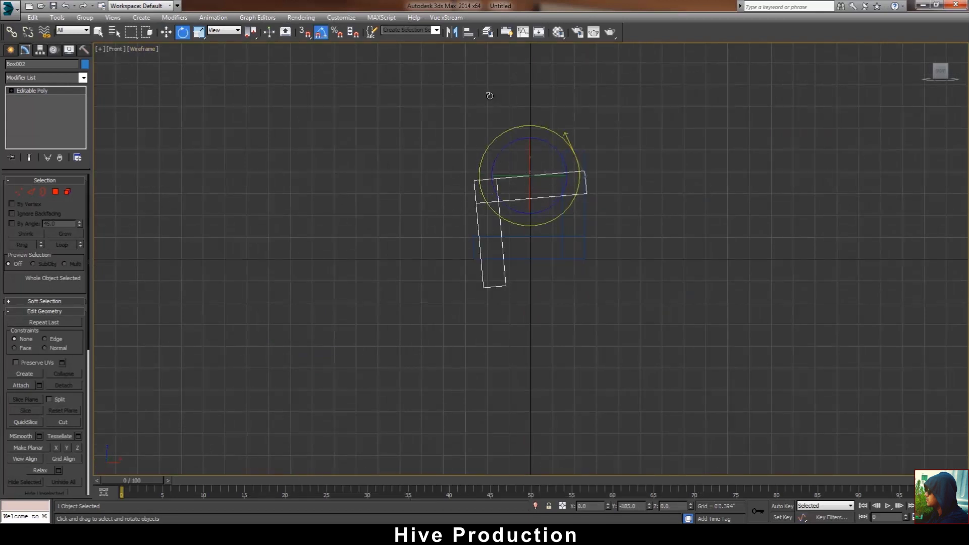
pyautogui.moveTo(542, 150); pyautogui.dragTo(543, 110)
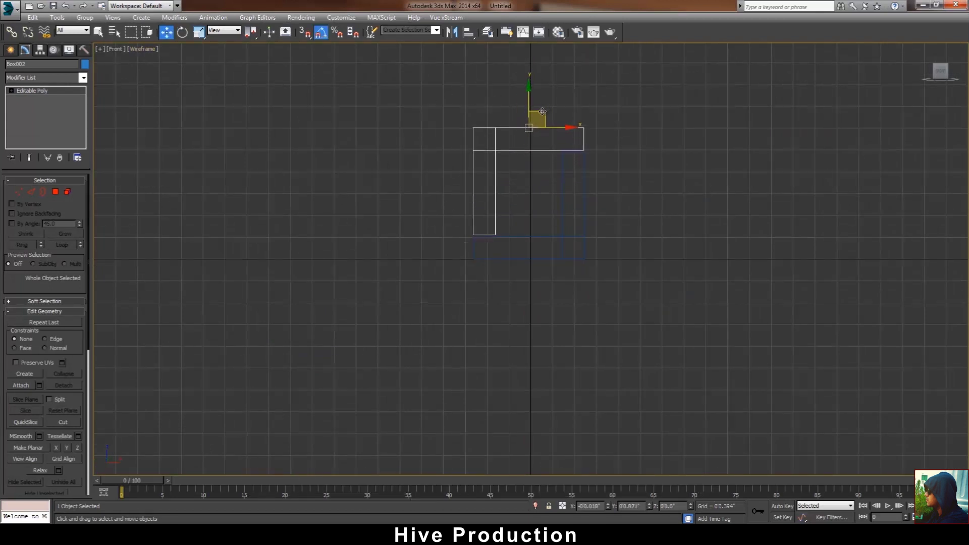
# Step: Connect the ring of edges running across the upper copy's width with 6 segments
pyautogui.hotkey('alt', 'w')
pyautogui.rightClick(646, 380)
pyautogui.hotkey('alt', 'w')
pyautogui.keyDown('alt'); pyautogui.moveTo(647, 380); pyautogui.dragTo(729, 394, button='middle'); pyautogui.keyUp('alt')
pyautogui.rightClick(607, 242)
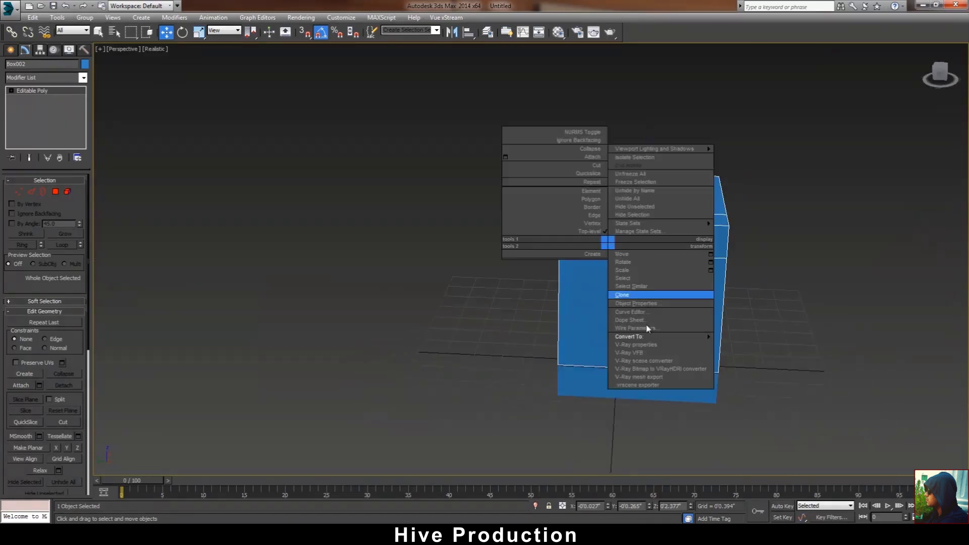
pyautogui.click(32, 192)
pyautogui.moveTo(672, 287); pyautogui.dragTo(527, 315, button='middle')
pyautogui.click(28, 245)
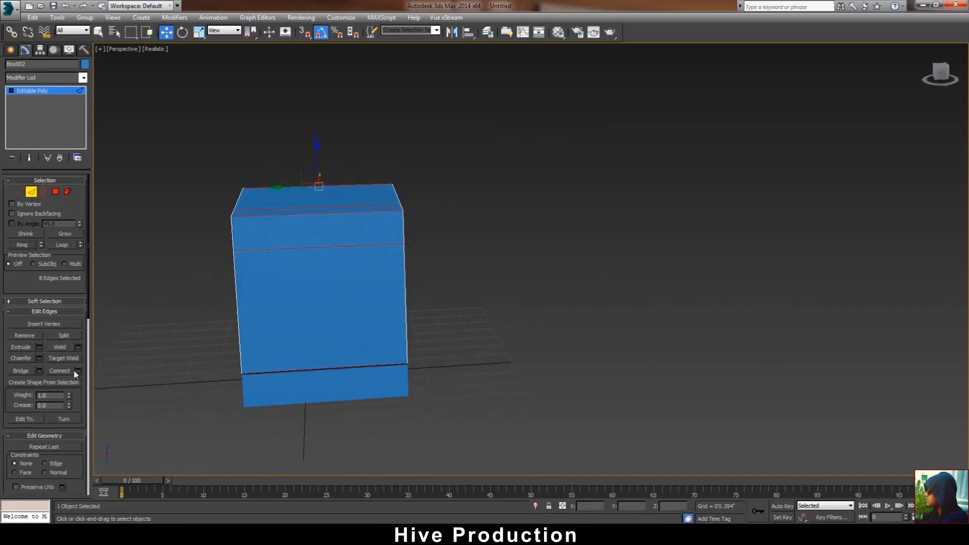
pyautogui.click(78, 371)
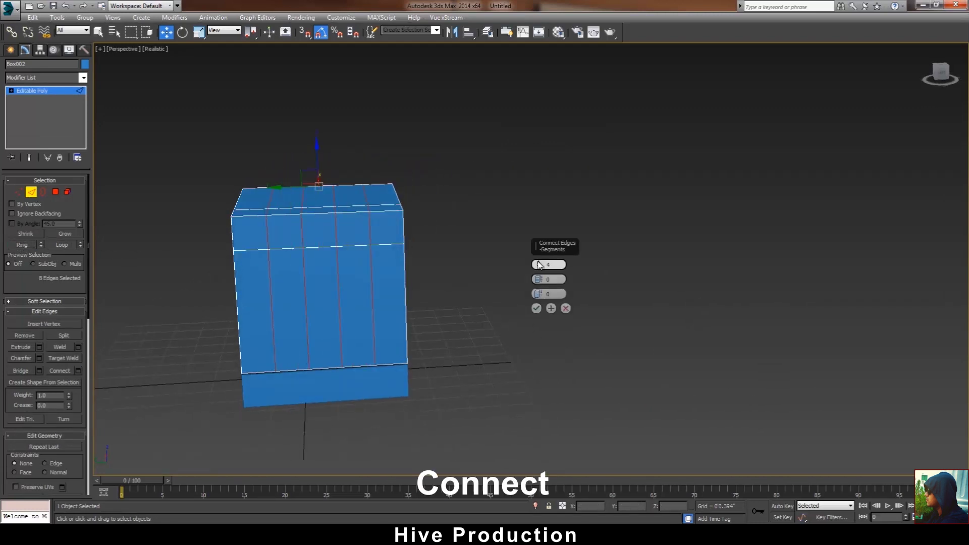
pyautogui.click(537, 309)
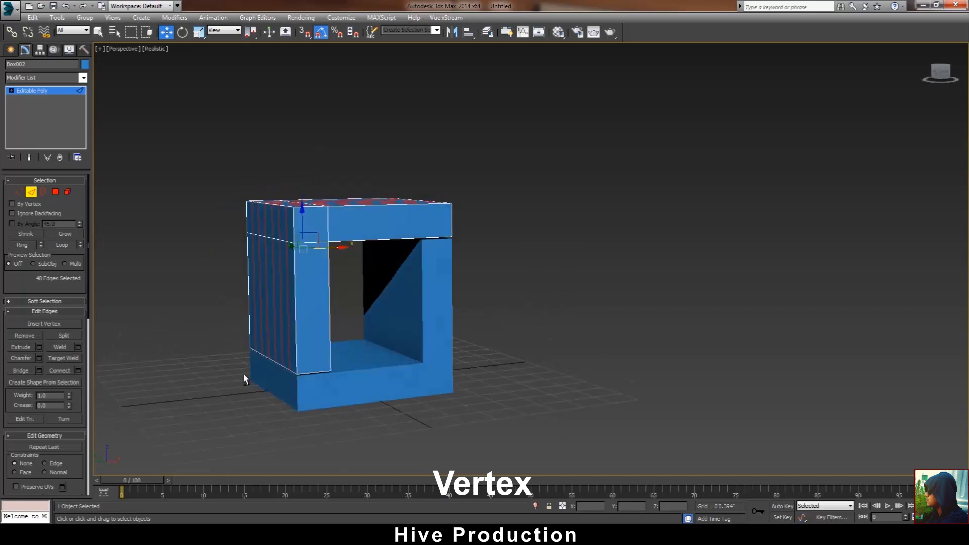
# Step: Select the bottom vertices of the upper copy's hanging wall and move them slightly upward
pyautogui.keyDown('alt'); pyautogui.moveTo(243, 374); pyautogui.dragTo(323, 393, button='middle'); pyautogui.keyUp('alt')
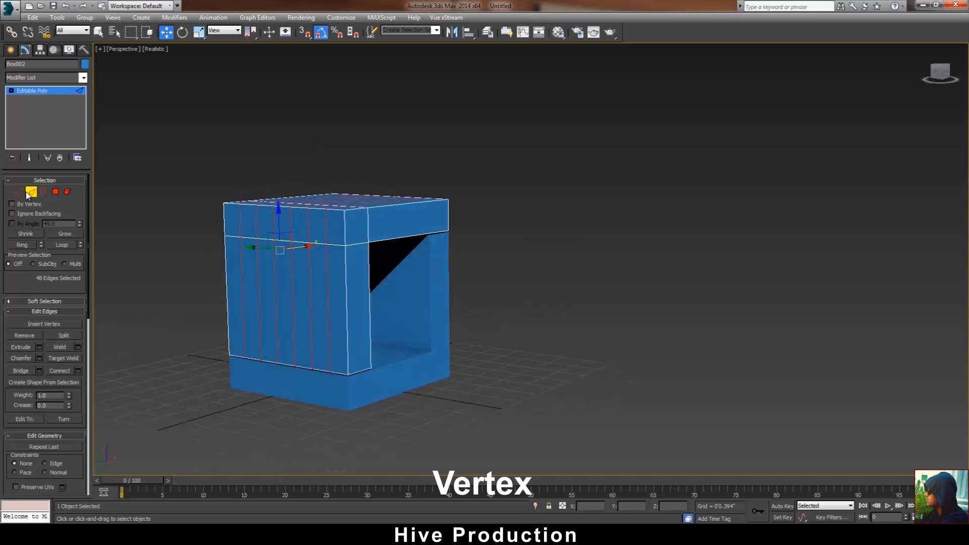
pyautogui.press('1')
pyautogui.moveTo(227, 322); pyautogui.dragTo(383, 410)
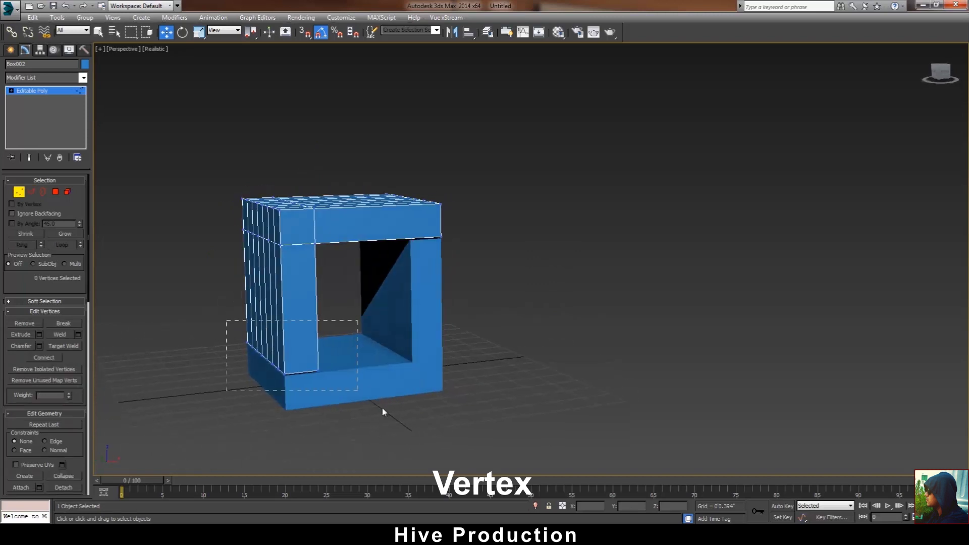
pyautogui.keyDown('alt'); pyautogui.moveTo(383, 410); pyautogui.dragTo(325, 371, button='middle'); pyautogui.keyUp('alt')
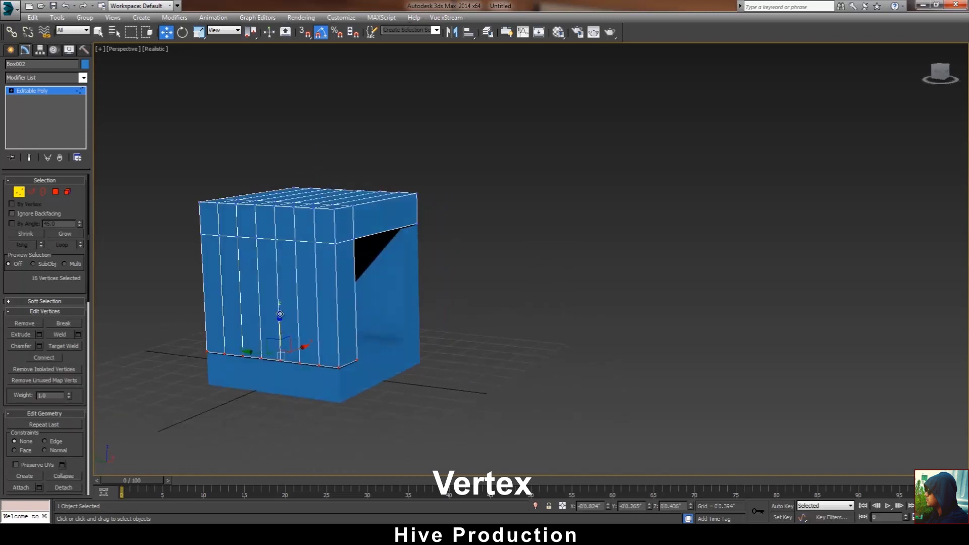
pyautogui.moveTo(280, 314); pyautogui.dragTo(280, 287)
# Step: Shape the hanging wall's bottom vertices into a symmetrical rounded curve in the Left view, raising the outer ones most
pyautogui.hotkey('alt', 'w')
pyautogui.rightClick(313, 346)
pyautogui.hotkey('alt', 'w')
pyautogui.scroll(4, 560, 256)
pyautogui.moveTo(560, 255); pyautogui.dragTo(575, 340, button='middle')
pyautogui.moveTo(460, 230); pyautogui.dragTo(501, 254)
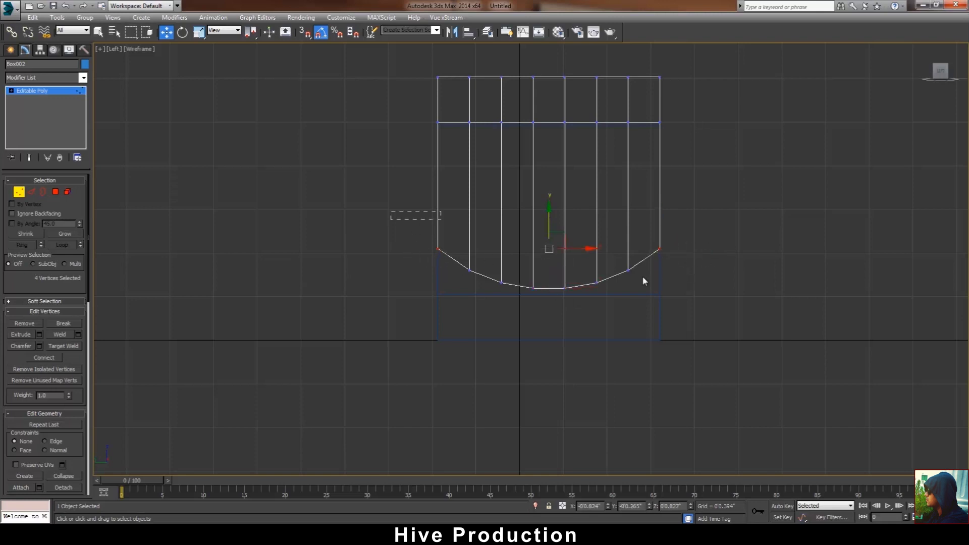
pyautogui.click(19, 191)
pyautogui.click(778, 308)
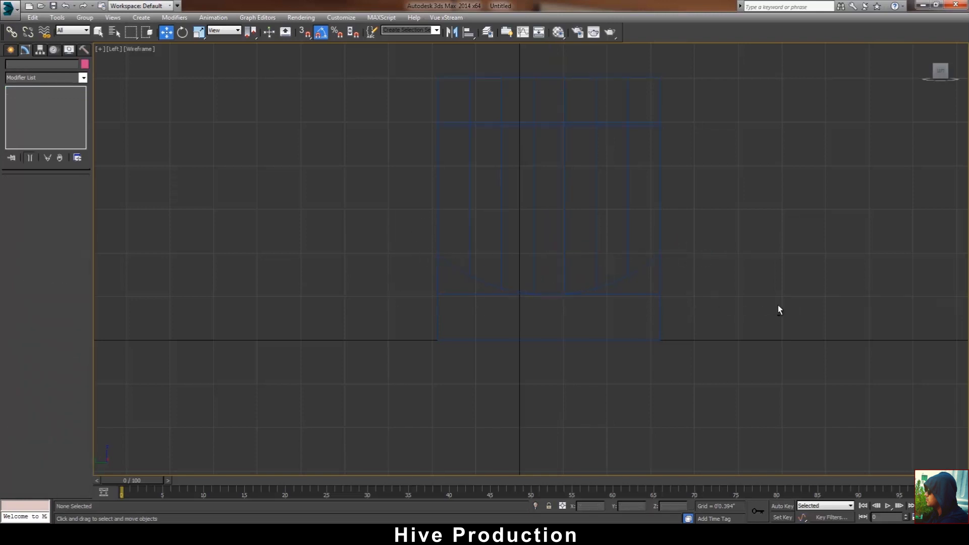
# Step: Refine the hanging wall's rounded bottom by raising its outer vertices further in the Left view
pyautogui.press('p')
pyautogui.keyDown('alt'); pyautogui.moveTo(670, 392); pyautogui.dragTo(675, 392, button='middle'); pyautogui.keyUp('alt')
pyautogui.click(242, 259)
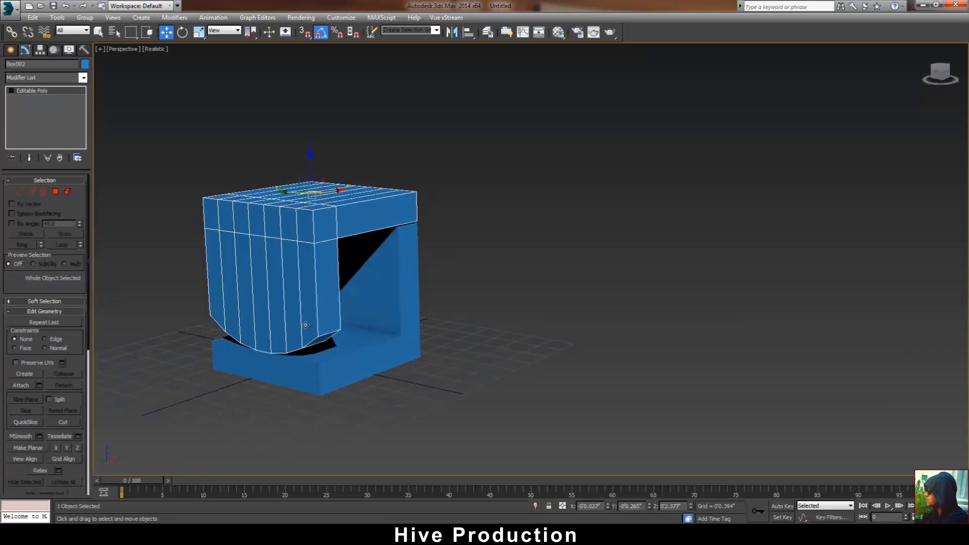
pyautogui.hotkey('alt', 'w')
pyautogui.rightClick(335, 377)
pyautogui.hotkey('alt', 'w')
pyautogui.press('1')
pyautogui.moveTo(379, 221); pyautogui.dragTo(686, 266)
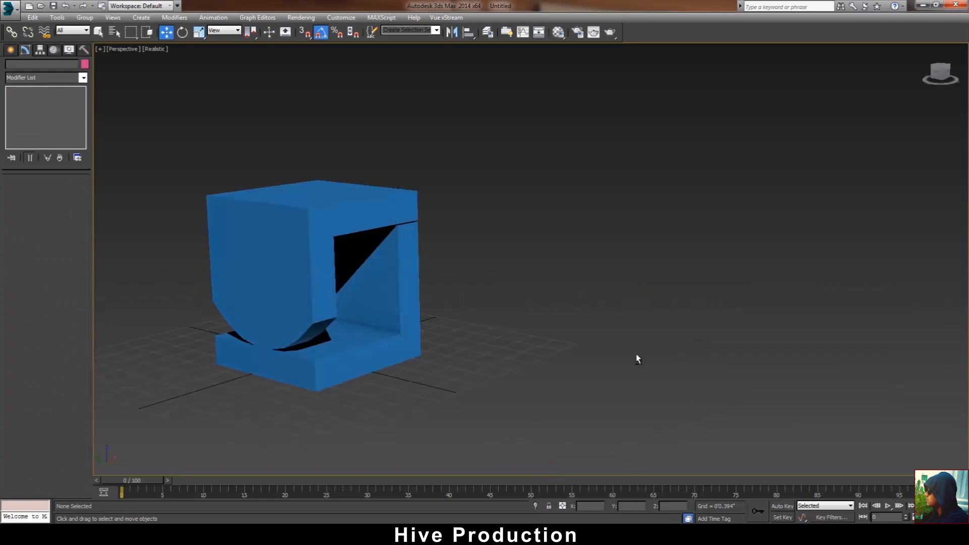
pyautogui.keyDown('alt'); pyautogui.moveTo(634, 357); pyautogui.dragTo(470, 329, button='middle'); pyautogui.keyUp('alt')
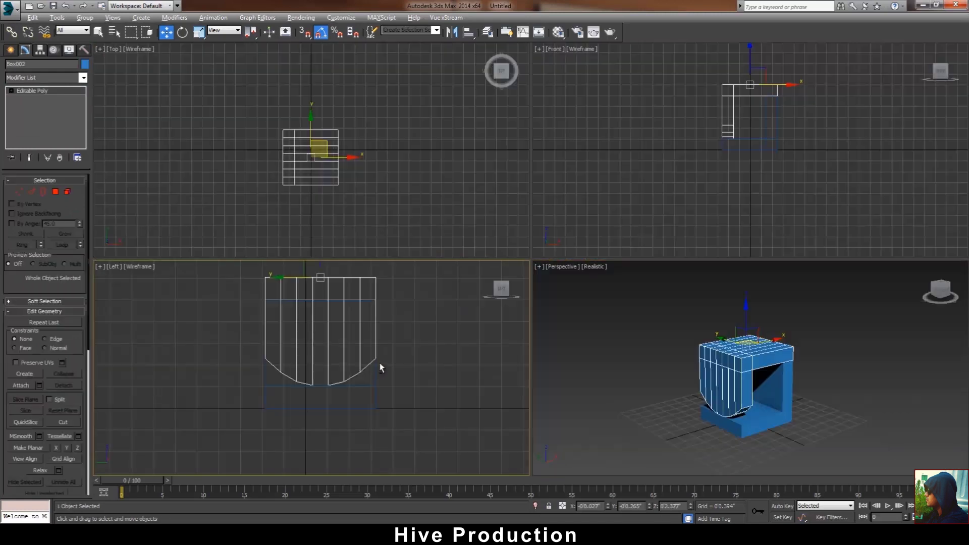
# Step: Draw a torus centred on the hanging wall in the Left view and enlarge its main radius
pyautogui.hotkey('alt', 'w')
pyautogui.click(27, 147)
pyautogui.moveTo(584, 202); pyautogui.dragTo(616, 224)
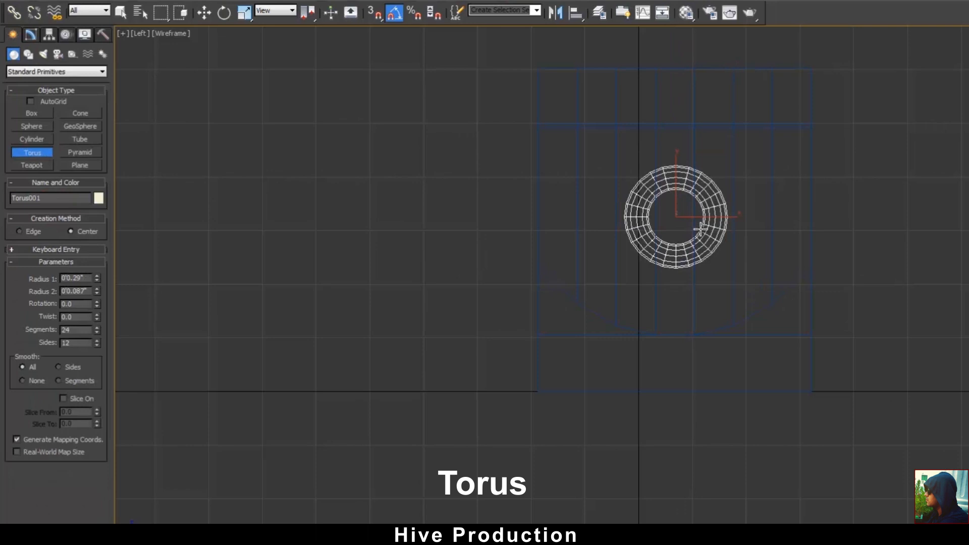
pyautogui.moveTo(97, 278)
pyautogui.mouseDown()
pyautogui.moveTo(95, 227)
pyautogui.moveTo(105, 266)
pyautogui.mouseUp()
# Step: Move the torus along X onto the outer face of the hanging wall
pyautogui.hotkey('alt', 'w')
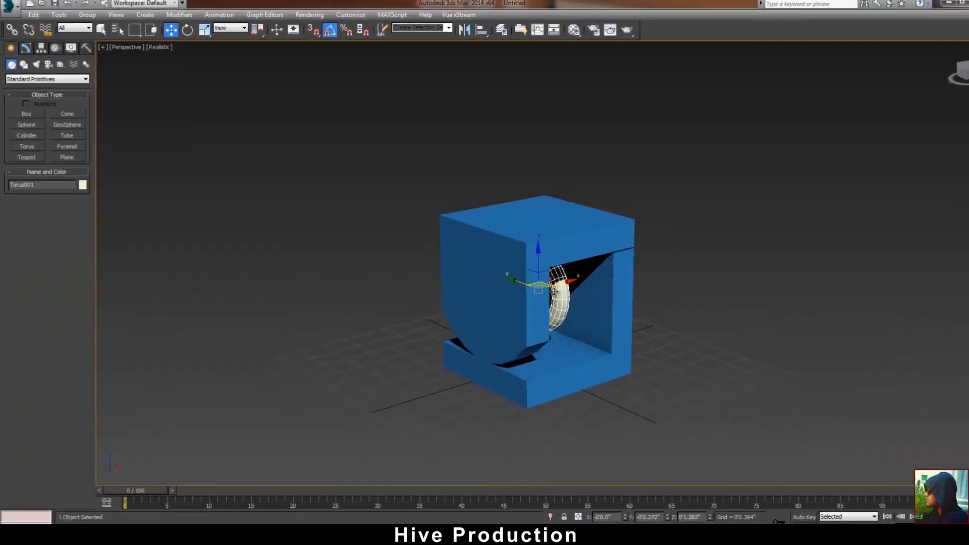
pyautogui.moveTo(493, 285); pyautogui.dragTo(492, 285)
pyautogui.click(322, 307)
# Step: Draw a thin cylinder inside the torus in the Left view, about 0.34" in radius and 0.06" high
pyautogui.hotkey('alt', 'w')
pyautogui.click(20, 134)
pyautogui.rightClick(337, 346)
pyautogui.hotkey('alt', 'w')
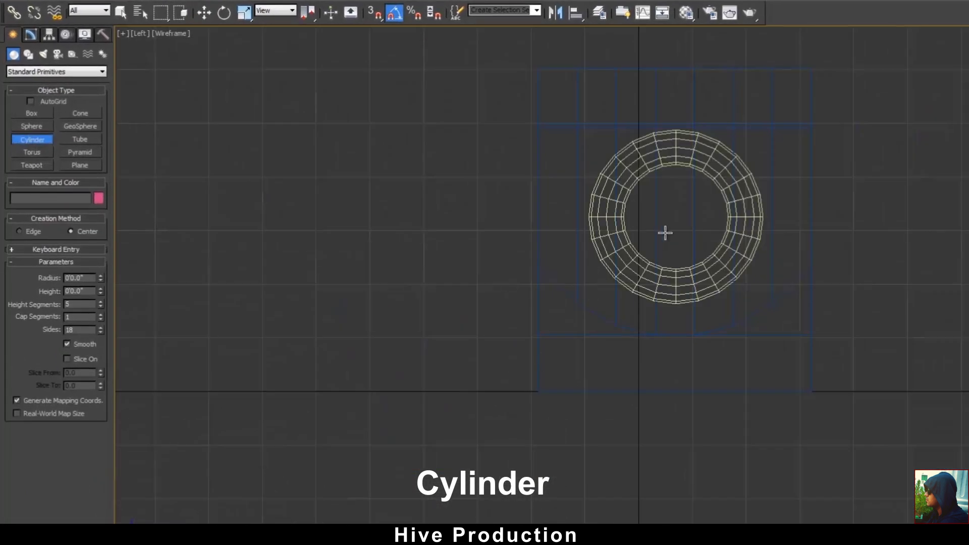
pyautogui.hotkey('alt', 'w')
# Step: Move the cylinder along X to the torus and centre it within the ring in the Left view
pyautogui.rightClick(908, 397)
pyautogui.press('w')
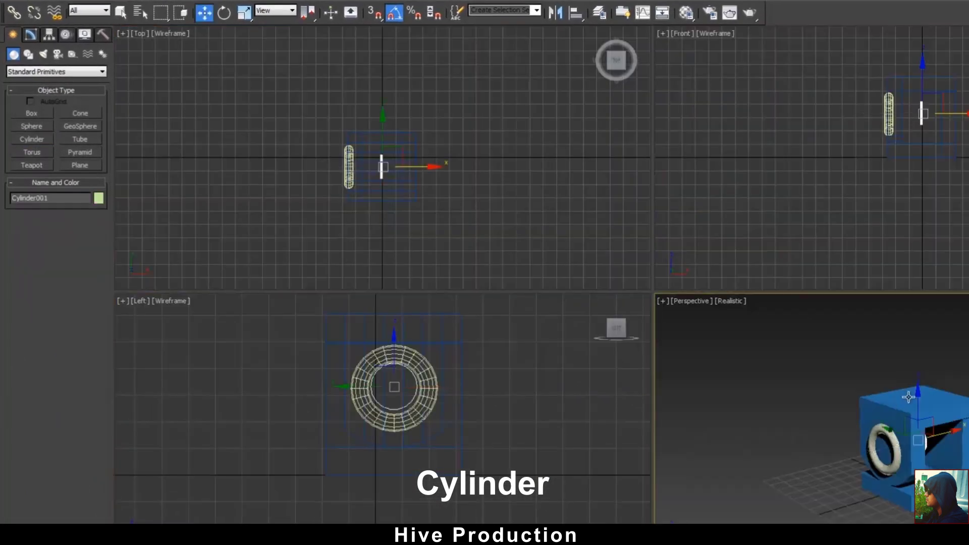
pyautogui.moveTo(932, 437); pyautogui.dragTo(904, 445)
pyautogui.scroll(6, 378, 377)
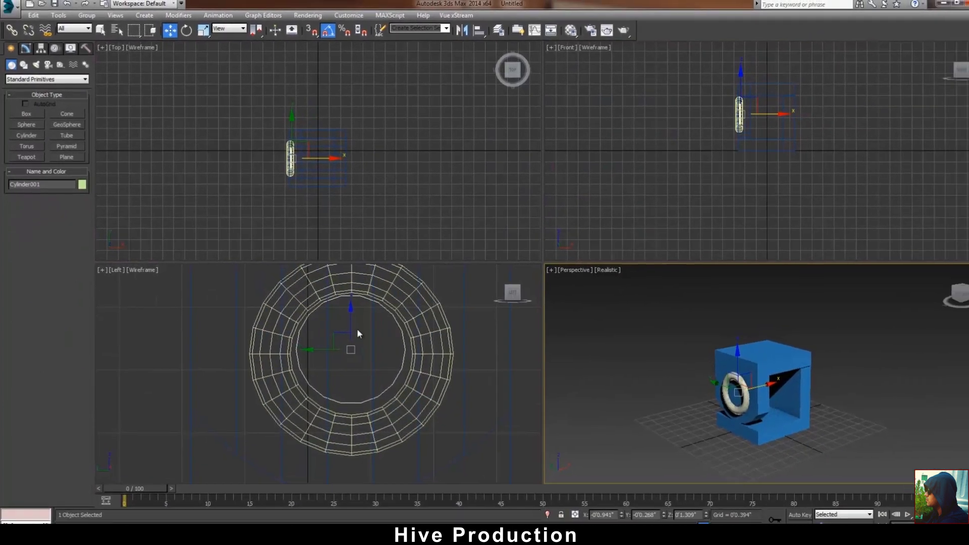
pyautogui.moveTo(423, 368); pyautogui.dragTo(422, 376)
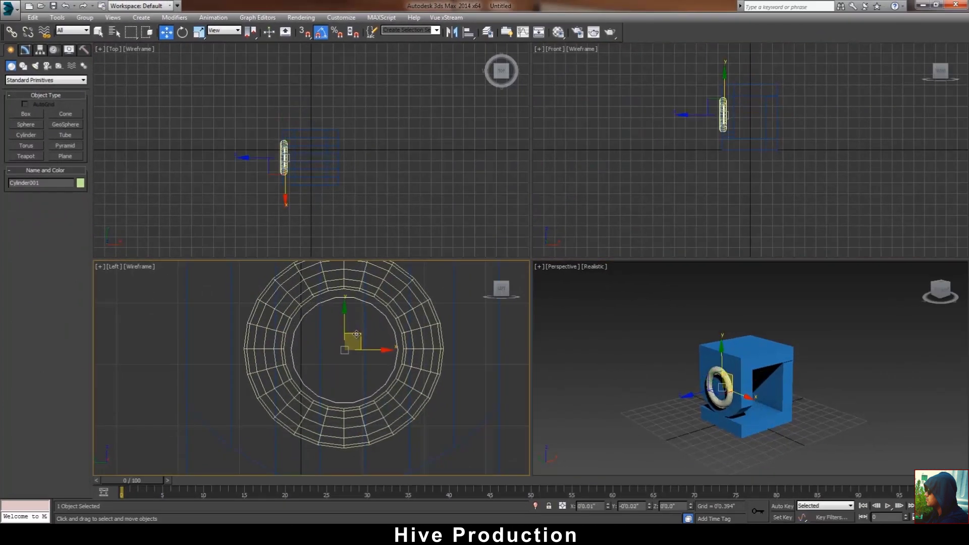
# Step: Nudge the cylinder about 0.05" outward along X within the torus
pyautogui.rightClick(724, 122)
pyautogui.scroll(6, 723, 123)
pyautogui.scroll(5, 739, 400)
pyautogui.scroll(-5, 705, 411)
pyautogui.rightClick(670, 415)
pyautogui.hotkey('alt', 'w')
pyautogui.moveTo(367, 368); pyautogui.dragTo(442, 306, button='middle')
pyautogui.scroll(3, 442, 306)
pyautogui.moveTo(440, 266); pyautogui.dragTo(434, 267)
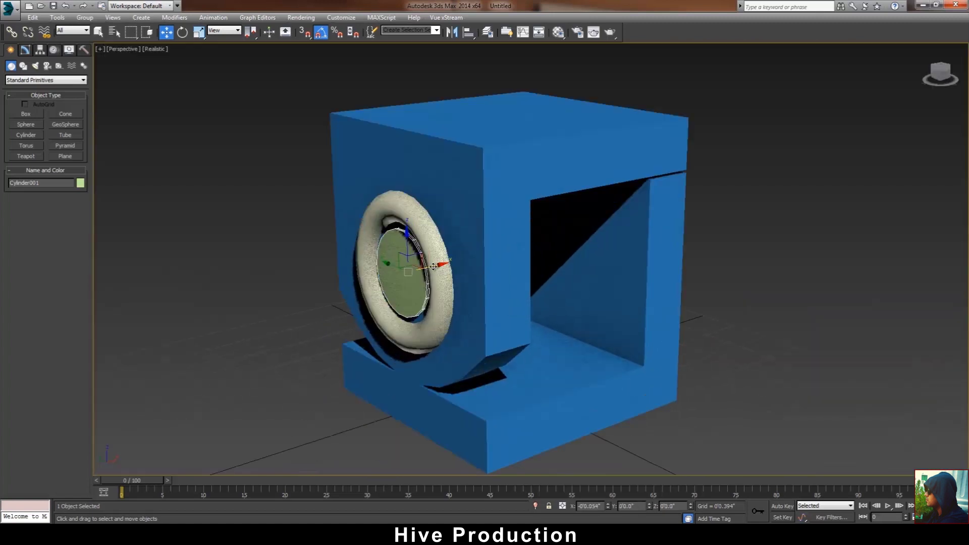
# Step: Reduce the cylinder's height segments to 1
pyautogui.click(25, 50)
pyautogui.rightClick(81, 216)
pyautogui.click(225, 256)
pyautogui.keyDown('alt'); pyautogui.moveTo(225, 255); pyautogui.dragTo(429, 281, button='middle'); pyautogui.keyUp('alt')
# Step: Duplicate the cylinder along +X in the Front view, placing the copy at the rear wall's inner face
pyautogui.click(463, 268)
pyautogui.hotkey('alt', 'w')
pyautogui.rightClick(701, 183)
pyautogui.hotkey('alt', 'w')
pyautogui.scroll(-5, 600, 210)
pyautogui.keyDown('shift'); pyautogui.moveTo(604, 181); pyautogui.dragTo(636, 182); pyautogui.keyUp('shift')
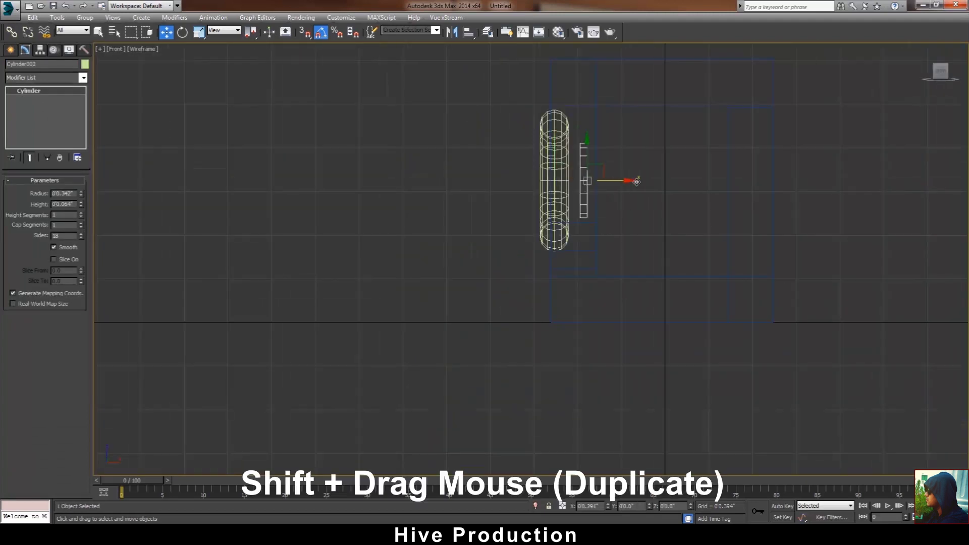
pyautogui.press('Return')
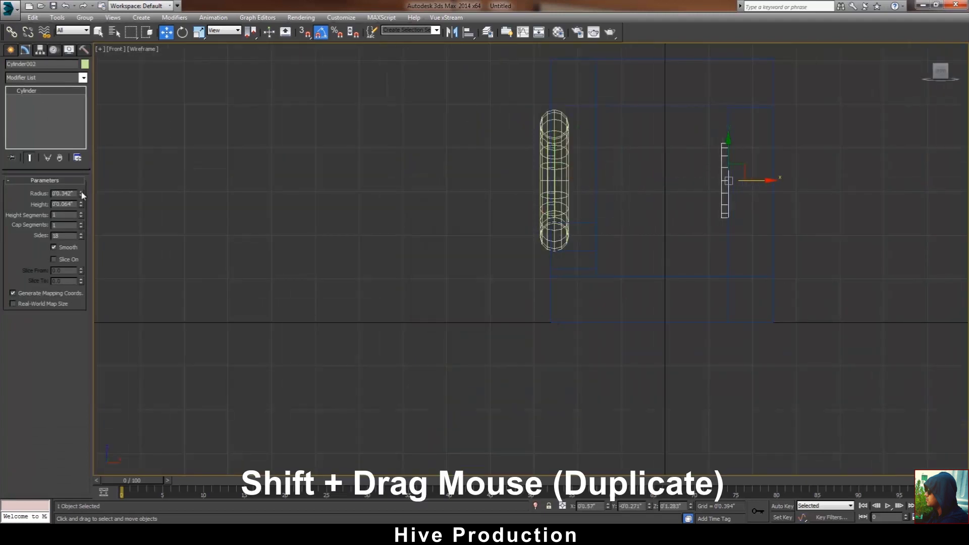
# Step: Increase the copied cylinder's height to 1.187" so it spans the gap between the two walls
pyautogui.moveTo(7, 63); pyautogui.dragTo(1, 389)
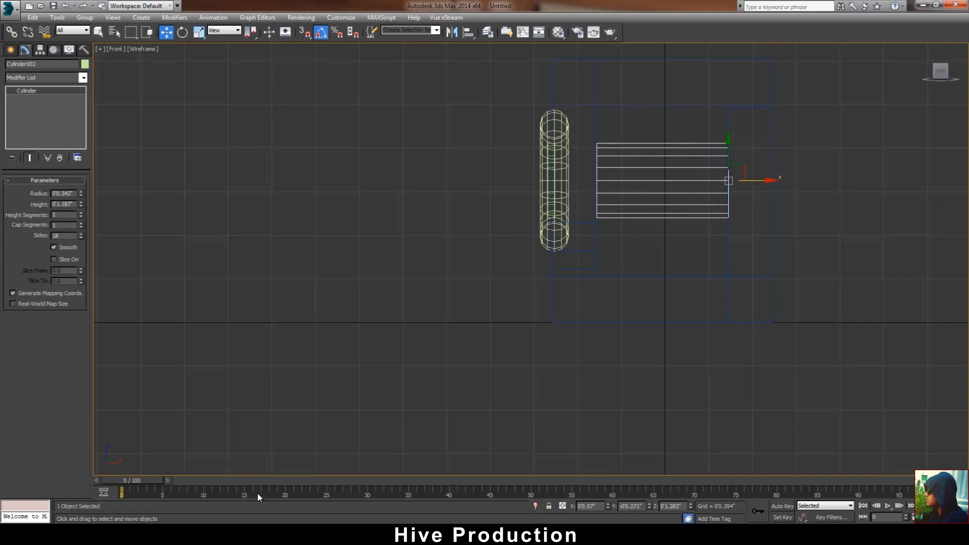
pyautogui.click(352, 368)
pyautogui.moveTo(750, 226); pyautogui.dragTo(589, 243, button='middle')
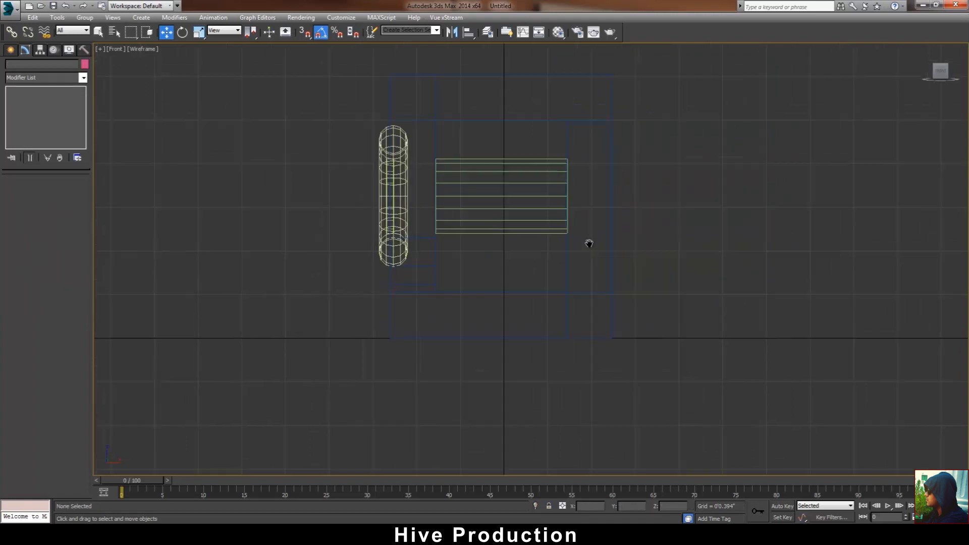
# Step: Move the copied cylinder about 0.5" along +X so it protrudes through the rear wall
pyautogui.scroll(-3, 500, 256)
pyautogui.click(502, 209)
pyautogui.hotkey('alt', 'w')
pyautogui.middleClick(792, 383)
pyautogui.hotkey('alt', 'w')
pyautogui.keyDown('alt'); pyautogui.moveTo(792, 383); pyautogui.dragTo(655, 321, button='middle'); pyautogui.keyUp('alt')
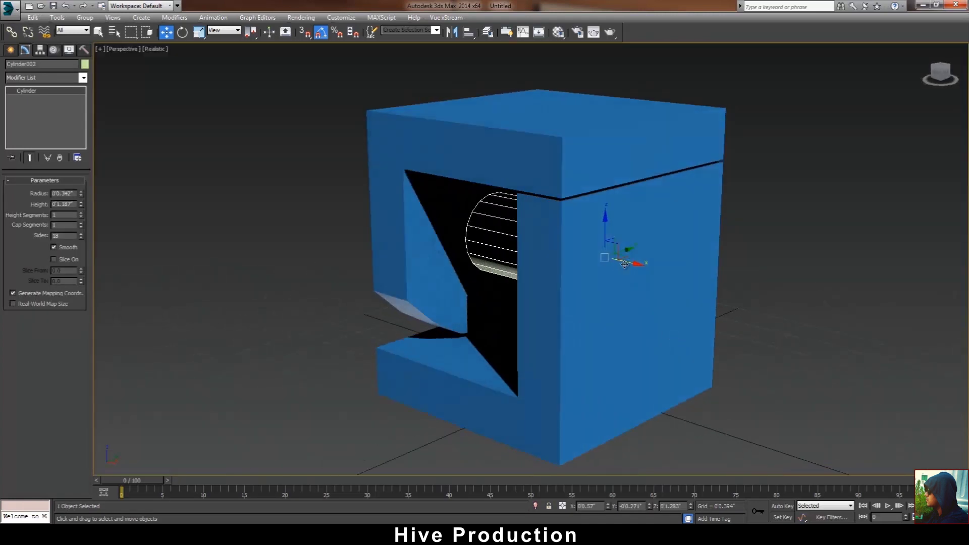
pyautogui.moveTo(625, 265); pyautogui.dragTo(679, 281)
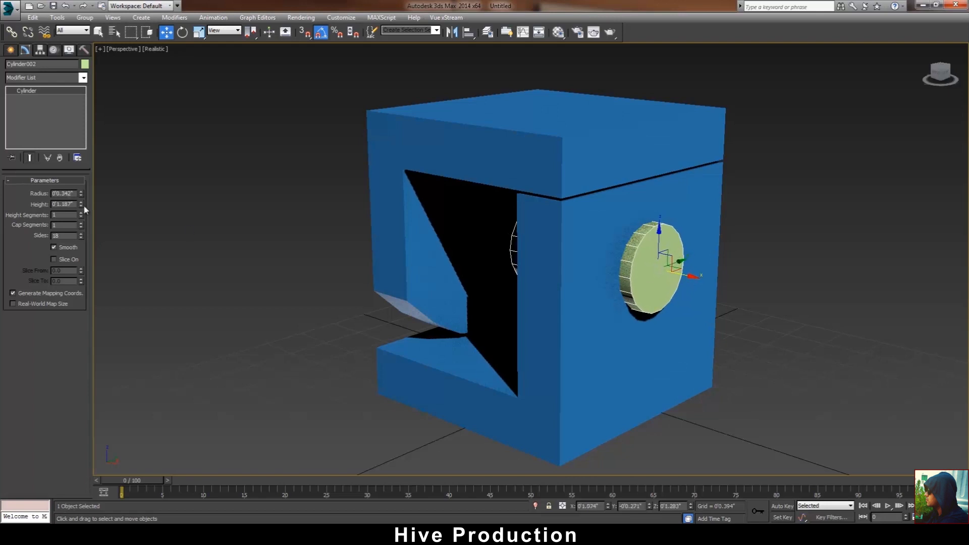
pyautogui.click(267, 323)
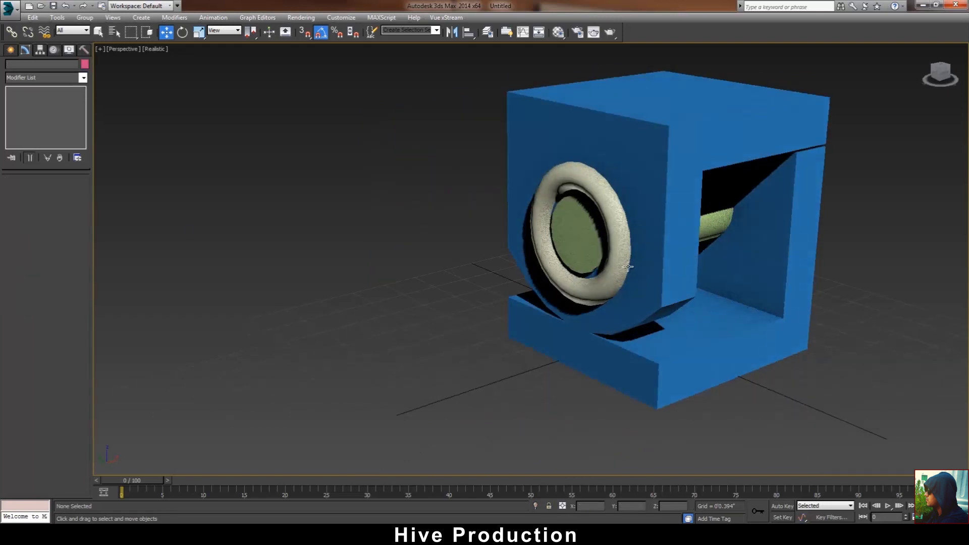
# Step: Duplicate the torus along +X onto the rear wall's inner face and the inner cylinder, scaling the middle copy smaller
pyautogui.click(543, 238)
pyautogui.keyDown('alt'); pyautogui.moveTo(542, 237); pyautogui.dragTo(621, 232, button='middle'); pyautogui.keyUp('alt')
pyautogui.moveTo(621, 232)
pyautogui.keyDown('shift'); pyautogui.mouseDown()
pyautogui.moveTo(802, 237)
pyautogui.moveTo(701, 243)
pyautogui.mouseUp(); pyautogui.keyUp('shift')
pyautogui.press('Return')
pyautogui.click(485, 307)
pyautogui.press('r')
pyautogui.click(877, 308)
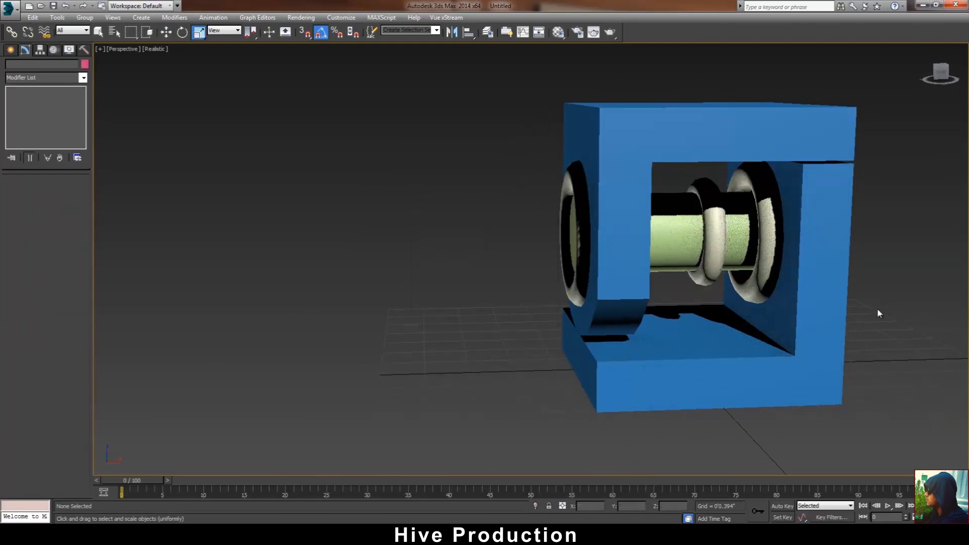
# Step: Duplicate the small middle torus along +X to the rear wall's outer face, around the protruding cylinder
pyautogui.scroll(-3, 790, 284)
pyautogui.moveTo(773, 287)
pyautogui.keyDown('alt'); pyautogui.mouseDown(button='middle')
pyautogui.moveTo(752, 297)
pyautogui.moveTo(769, 293)
pyautogui.mouseUp(button='middle'); pyautogui.keyUp('alt')
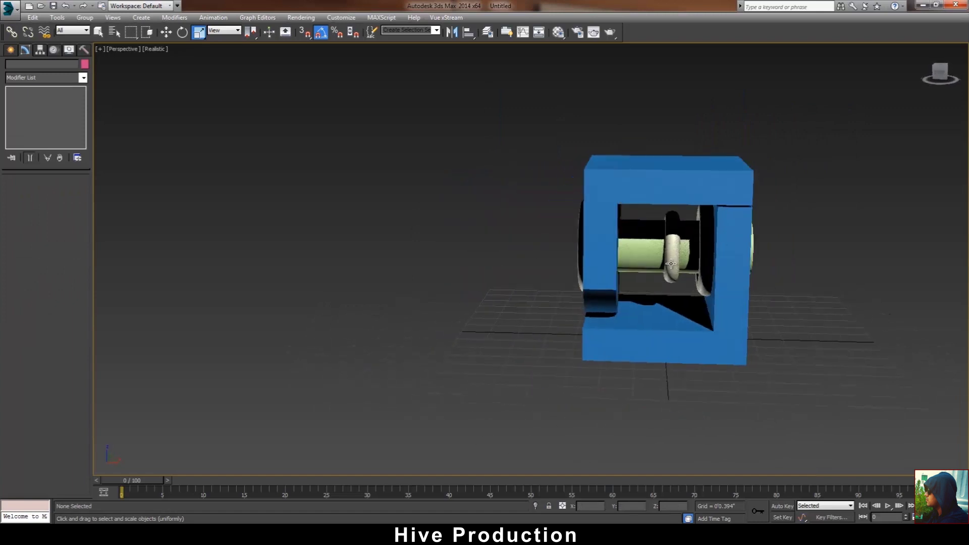
pyautogui.click(671, 264)
pyautogui.press('w')
pyautogui.keyDown('shift'); pyautogui.moveTo(692, 246); pyautogui.dragTo(775, 247); pyautogui.keyUp('shift')
pyautogui.click(485, 308)
pyautogui.keyDown('alt'); pyautogui.moveTo(823, 301); pyautogui.dragTo(778, 320, button='middle'); pyautogui.keyUp('alt')
pyautogui.click(794, 316)
pyautogui.click(751, 251)
pyautogui.click(751, 332)
# Step: Select all the objects and combine them into one group
pyautogui.scroll(-3, 779, 320)
pyautogui.keyDown('alt'); pyautogui.moveTo(707, 319); pyautogui.dragTo(685, 334, button='middle'); pyautogui.keyUp('alt')
pyautogui.scroll(4, 572, 301)
pyautogui.moveTo(580, 266); pyautogui.dragTo(577, 338, button='middle')
pyautogui.hotkey('ctrl', 'a')
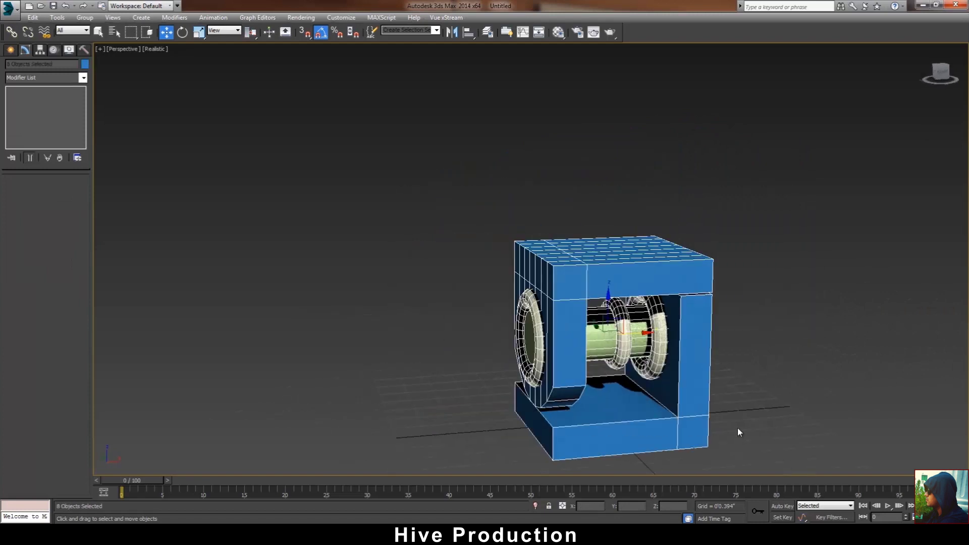
pyautogui.click(84, 17)
pyautogui.click(92, 30)
pyautogui.click(491, 284)
pyautogui.click(498, 283)
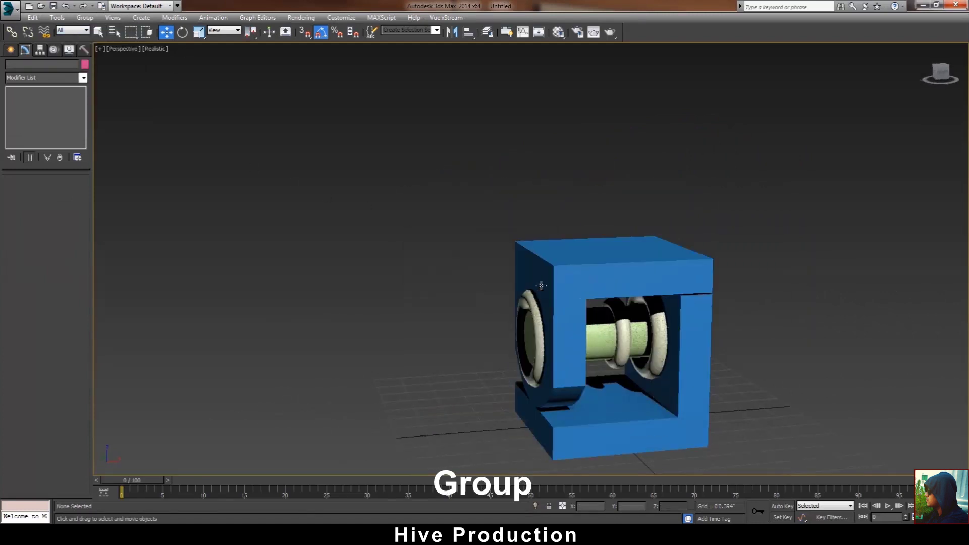
# Step: Create an upright cylinder with a radius of about 0.47" in the Top view, centred on the grouped block
pyautogui.press('t')
pyautogui.moveTo(568, 237); pyautogui.dragTo(559, 192, button='middle')
pyautogui.click(558, 228)
pyautogui.click(12, 50)
pyautogui.click(27, 135)
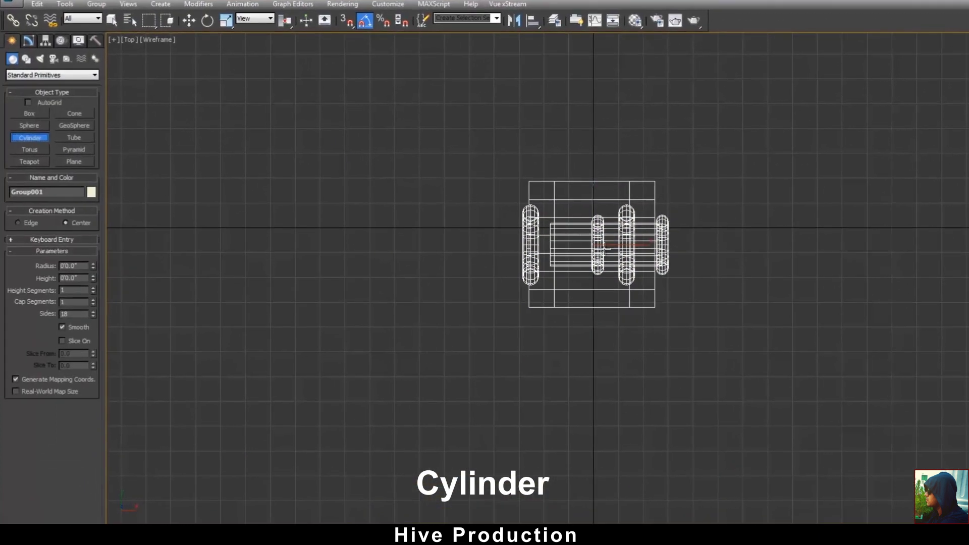
pyautogui.moveTo(595, 245); pyautogui.dragTo(626, 270)
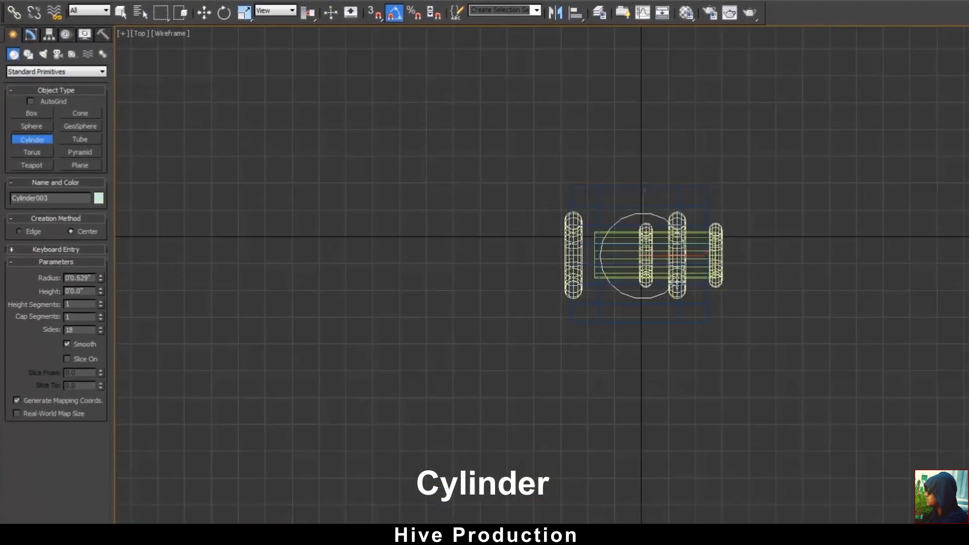
pyautogui.click(688, 176)
# Step: Raise the new cylinder onto the block's upper face and increase its height to 2.549"
pyautogui.hotkey('alt', 'w')
pyautogui.rightClick(952, 240)
pyautogui.moveTo(904, 154); pyautogui.dragTo(894, 68)
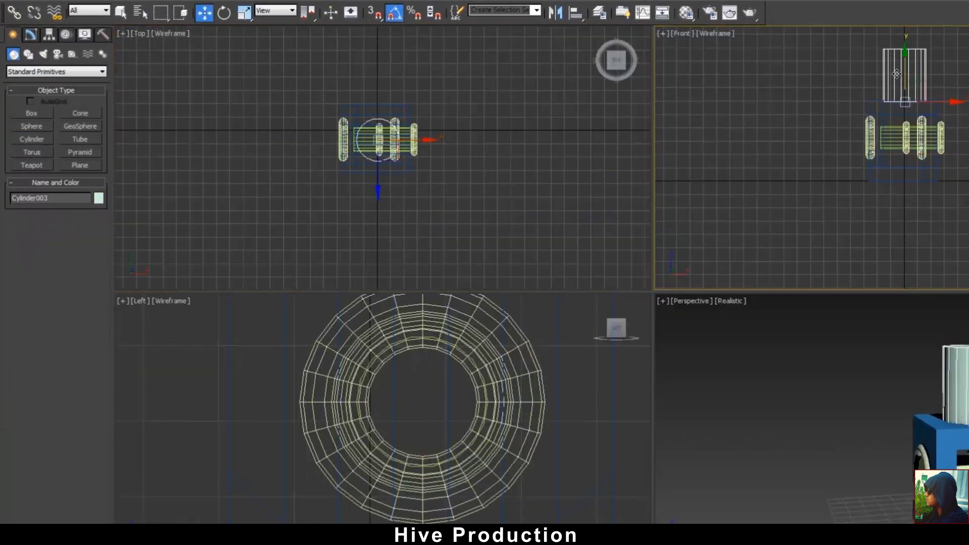
pyautogui.click(30, 35)
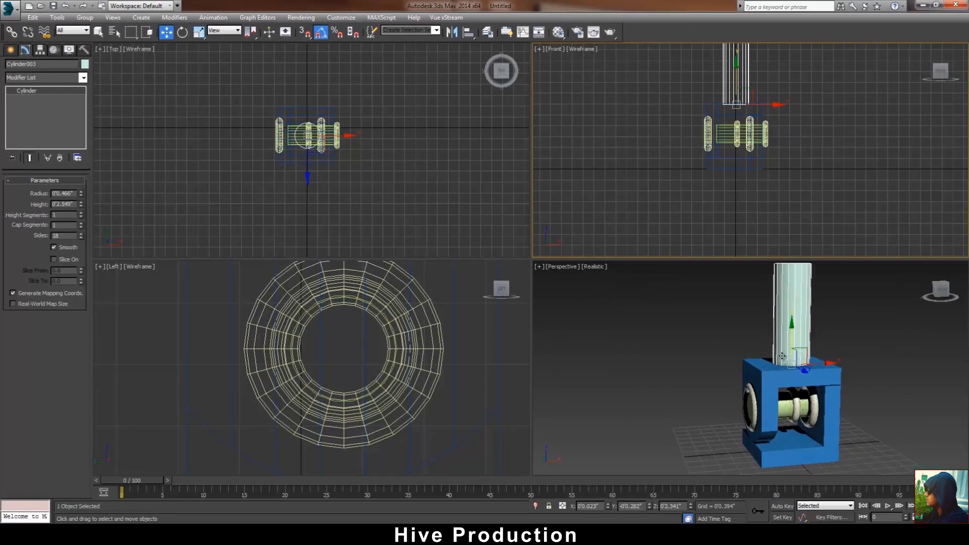
pyautogui.moveTo(781, 356); pyautogui.dragTo(662, 349, button='middle')
pyautogui.scroll(-4, 662, 349)
pyautogui.hotkey('alt', 'w')
pyautogui.keyDown('alt'); pyautogui.moveTo(336, 339); pyautogui.dragTo(411, 305, button='middle'); pyautogui.keyUp('alt')
pyautogui.click(497, 361)
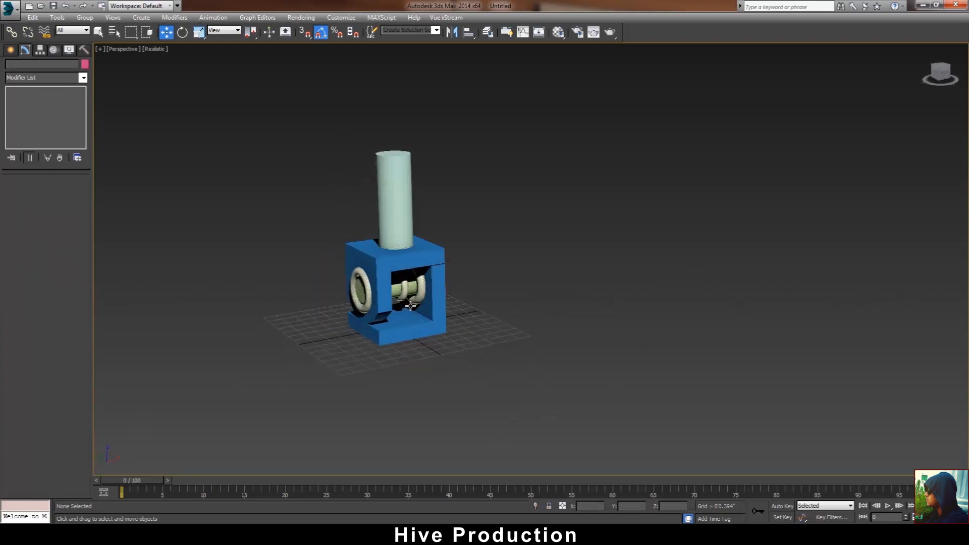
# Step: Draw a torus with radii of about 0.28" and 0.08" in the Left view, midway up the upright cylinder
pyautogui.click(367, 284)
pyautogui.click(10, 50)
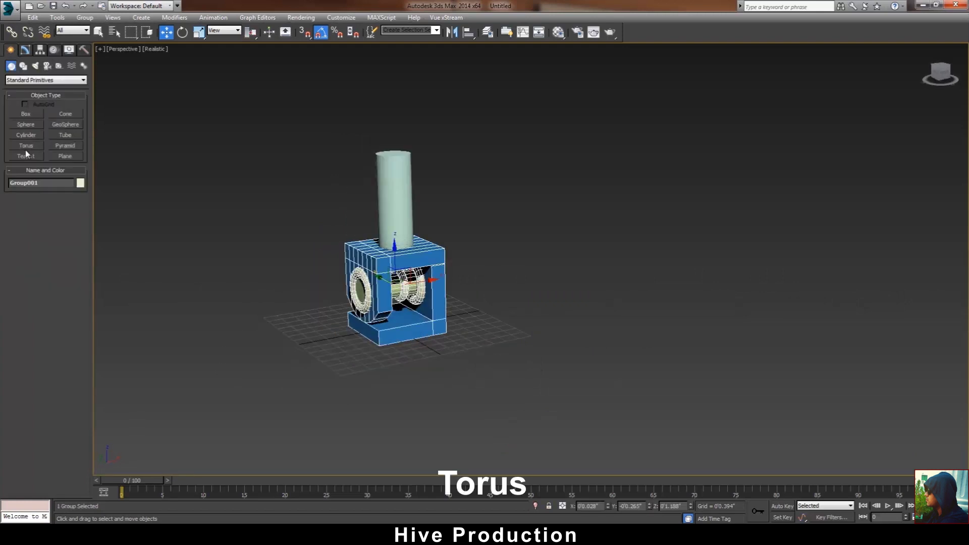
pyautogui.click(26, 146)
pyautogui.press('l')
pyautogui.scroll(-7, 519, 403)
pyautogui.scroll(4, 528, 246)
pyautogui.scroll(-2, 549, 411)
pyautogui.moveTo(549, 411); pyautogui.dragTo(493, 249, button='middle')
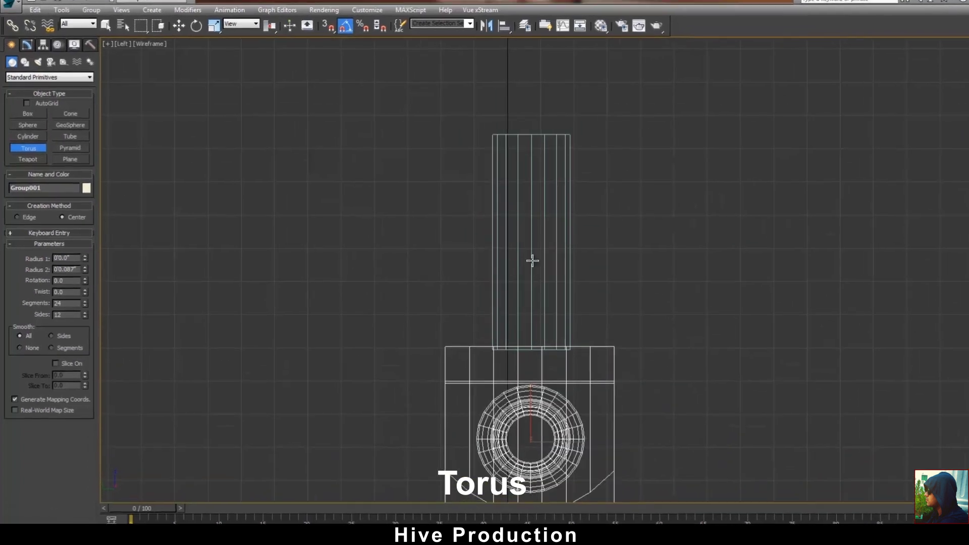
pyautogui.moveTo(533, 260); pyautogui.dragTo(553, 273)
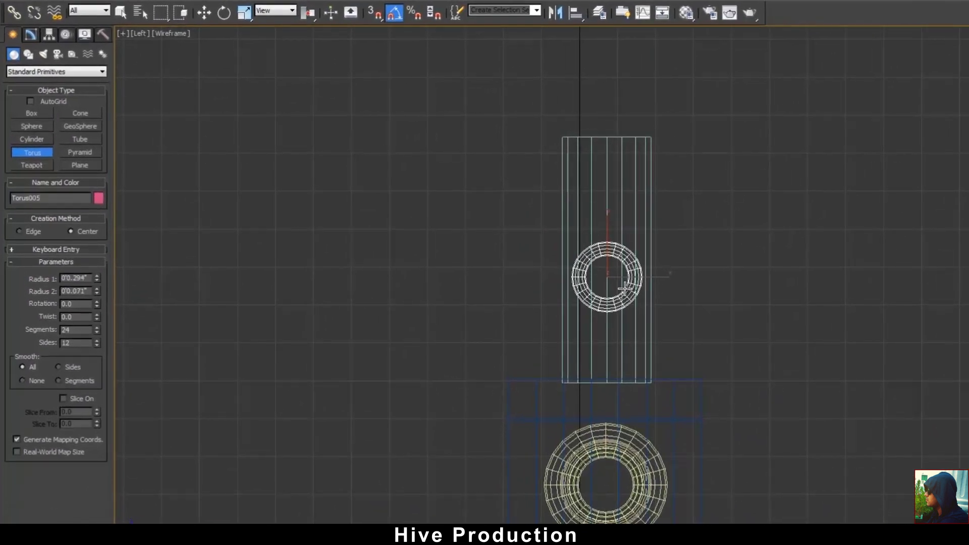
# Step: Move the small torus along -X to the upright cylinder's outer surface
pyautogui.press('p')
pyautogui.press('w')
pyautogui.moveTo(503, 224); pyautogui.dragTo(482, 217)
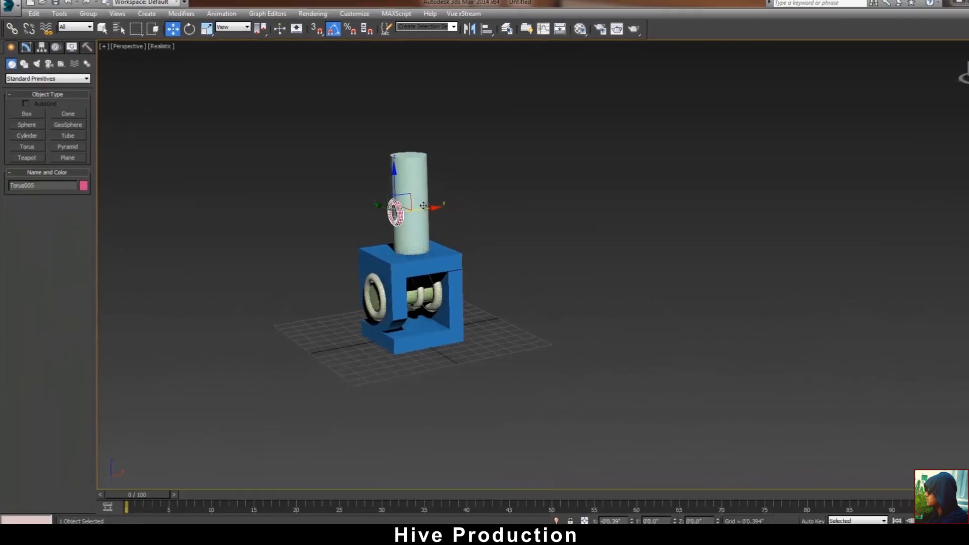
pyautogui.press('z')
pyautogui.scroll(-5, 382, 214)
# Step: Apply a Bend modifier to the small torus with an angle of 93 on the X axis
pyautogui.click(25, 50)
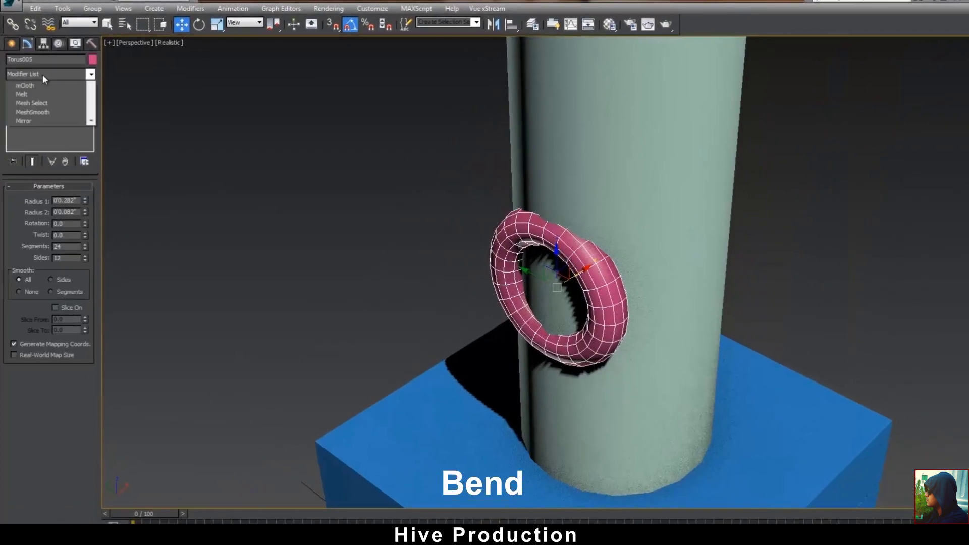
pyautogui.click(43, 78)
pyautogui.click(44, 84)
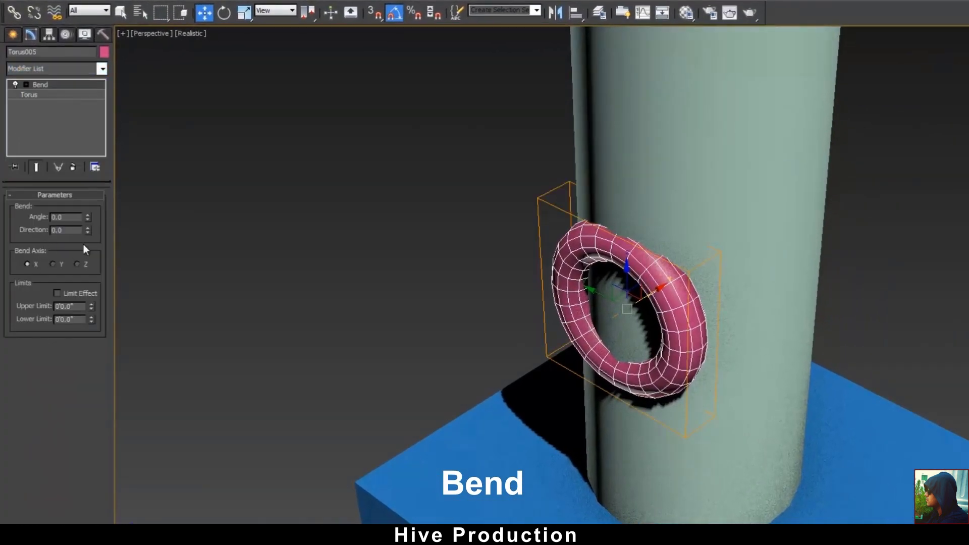
pyautogui.moveTo(88, 217); pyautogui.dragTo(56, 96)
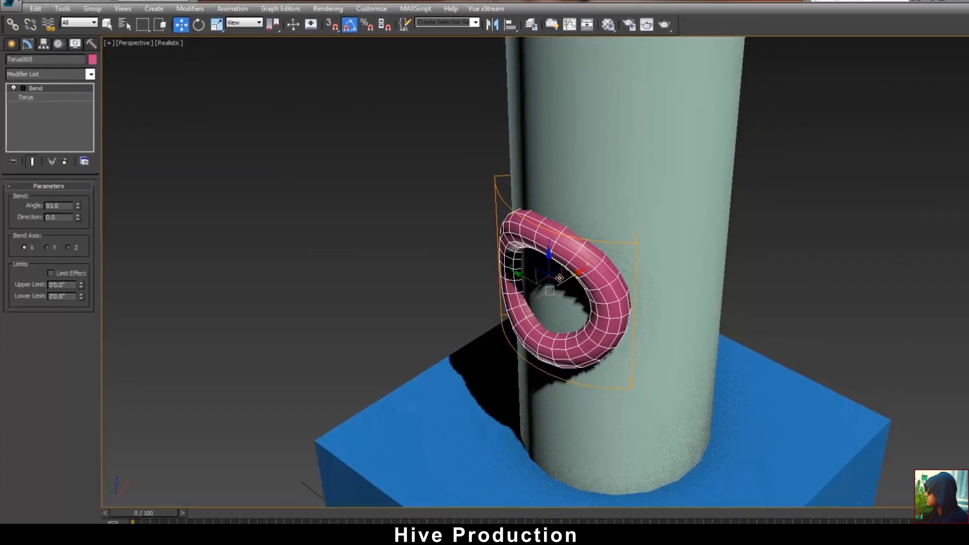
pyautogui.keyDown('alt'); pyautogui.moveTo(560, 278); pyautogui.dragTo(596, 304, button='middle'); pyautogui.keyUp('alt')
# Step: Clone the bent torus, place the copy on the upright cylinder's opposite side and mirror it along X
pyautogui.hotkey('alt', 'w')
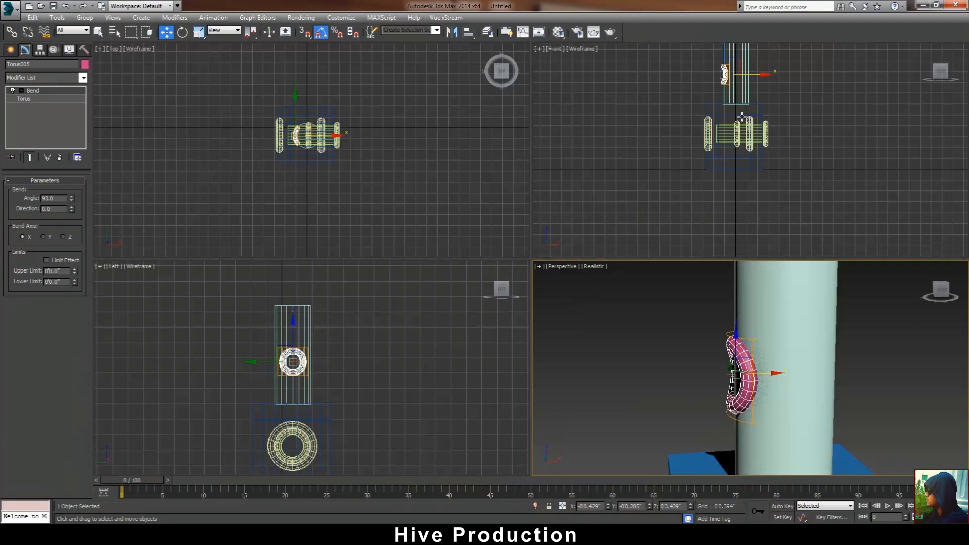
pyautogui.rightClick(737, 113)
pyautogui.hotkey('alt', 'w')
pyautogui.moveTo(565, 160); pyautogui.dragTo(630, 307, button='middle')
pyautogui.hotkey('ctrl', 'v')
pyautogui.press('Return')
pyautogui.click(452, 32)
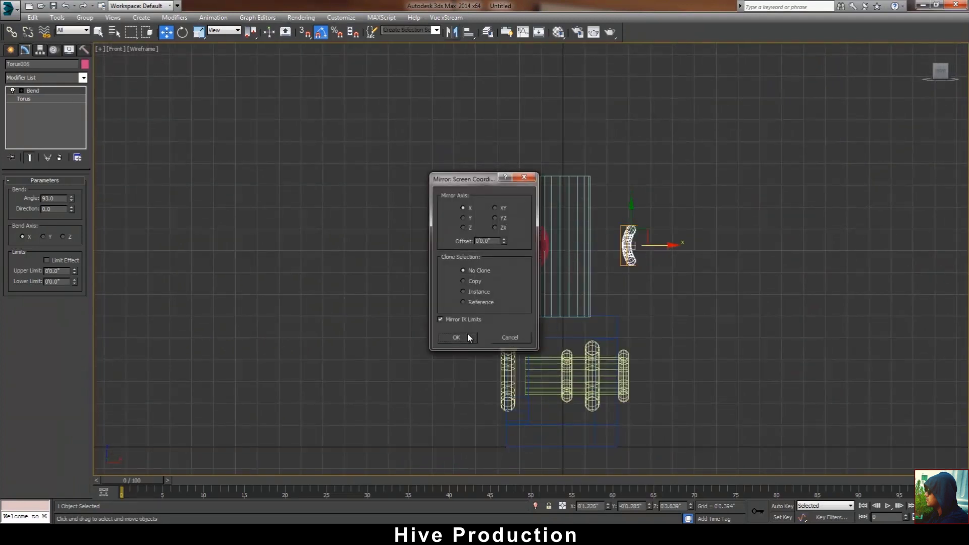
pyautogui.click(457, 337)
# Step: Nudge the mirrored torus along X toward the cylinder's surface
pyautogui.hotkey('alt', 'w')
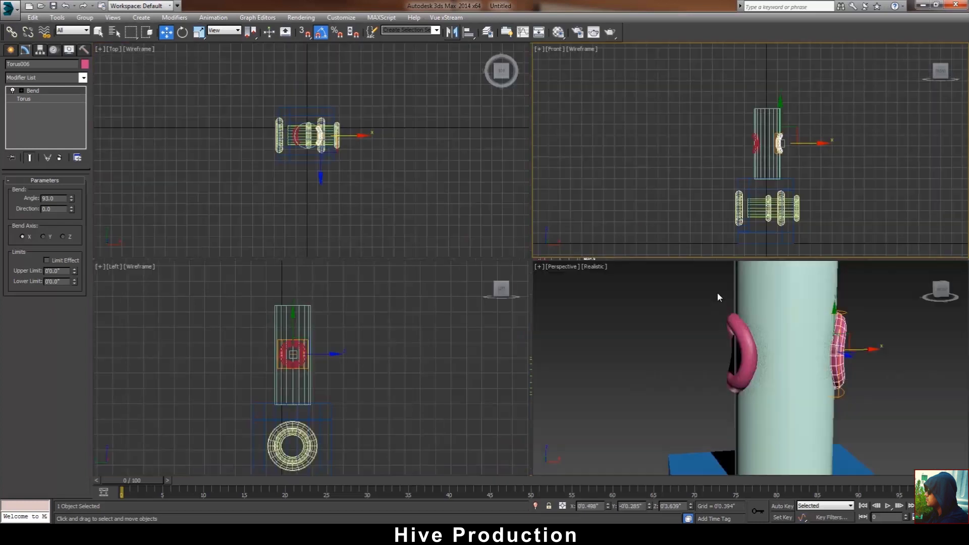
pyautogui.rightClick(718, 294)
pyautogui.hotkey('alt', 'w')
pyautogui.keyDown('alt'); pyautogui.moveTo(798, 366); pyautogui.dragTo(621, 384, button='middle'); pyautogui.keyUp('alt')
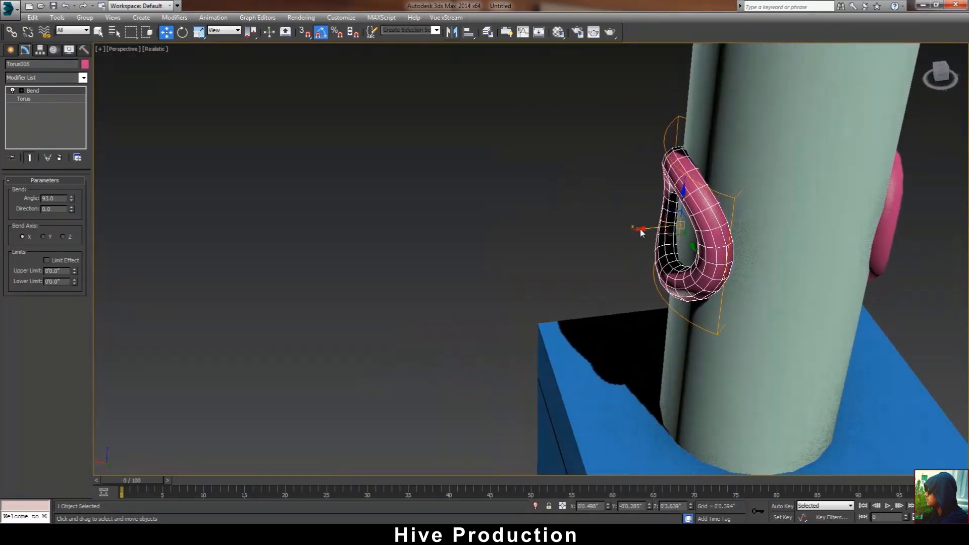
pyautogui.moveTo(643, 230); pyautogui.dragTo(652, 229)
pyautogui.click(913, 263)
# Step: Select the block, cylinder and bent tori together and duplicate them straight up on top of the original
pyautogui.keyDown('alt'); pyautogui.moveTo(913, 263); pyautogui.dragTo(640, 418, button='middle'); pyautogui.keyUp('alt')
pyautogui.scroll(-5, 610, 290)
pyautogui.hotkey('alt', 'w')
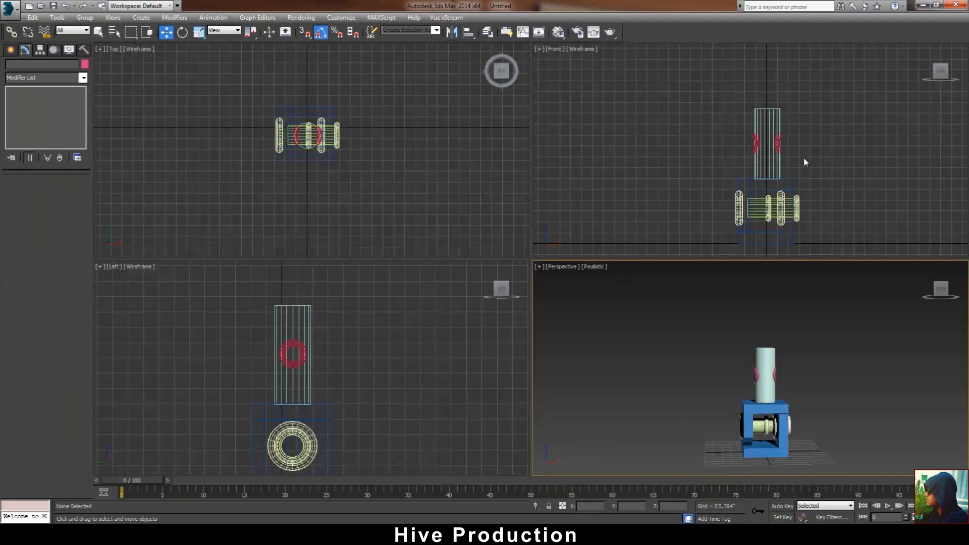
pyautogui.moveTo(712, 85); pyautogui.dragTo(868, 244)
pyautogui.hotkey('alt', 'w')
pyautogui.scroll(-3, 578, 307)
pyautogui.keyDown('shift'); pyautogui.moveTo(555, 318); pyautogui.dragTo(554, 181); pyautogui.keyUp('shift')
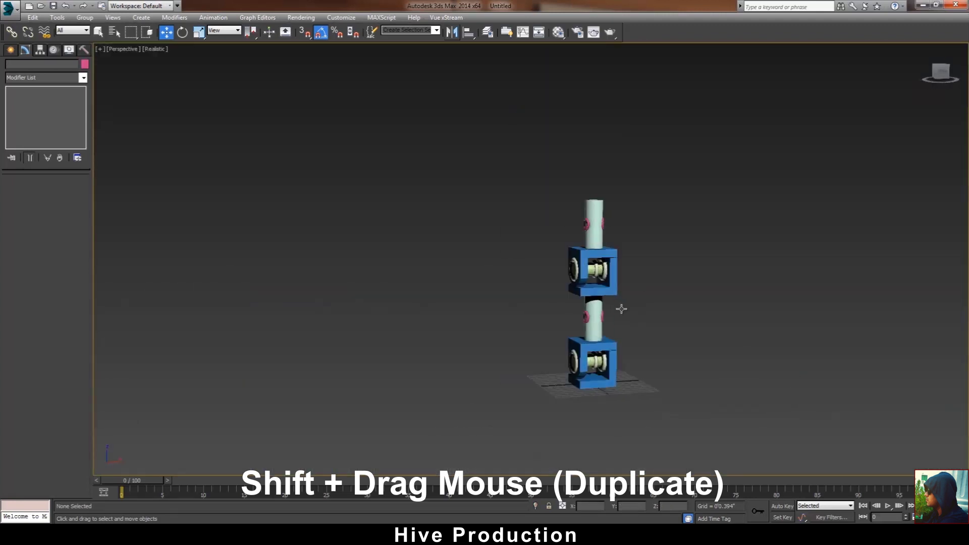
# Step: Duplicate the second block group upward onto the end of the upper cylinder
pyautogui.keyDown('alt'); pyautogui.moveTo(621, 309); pyautogui.dragTo(651, 318, button='middle'); pyautogui.keyUp('alt')
pyautogui.click(579, 302)
pyautogui.click(567, 261)
pyautogui.keyDown('shift'); pyautogui.moveTo(580, 242); pyautogui.dragTo(579, 149); pyautogui.keyUp('shift')
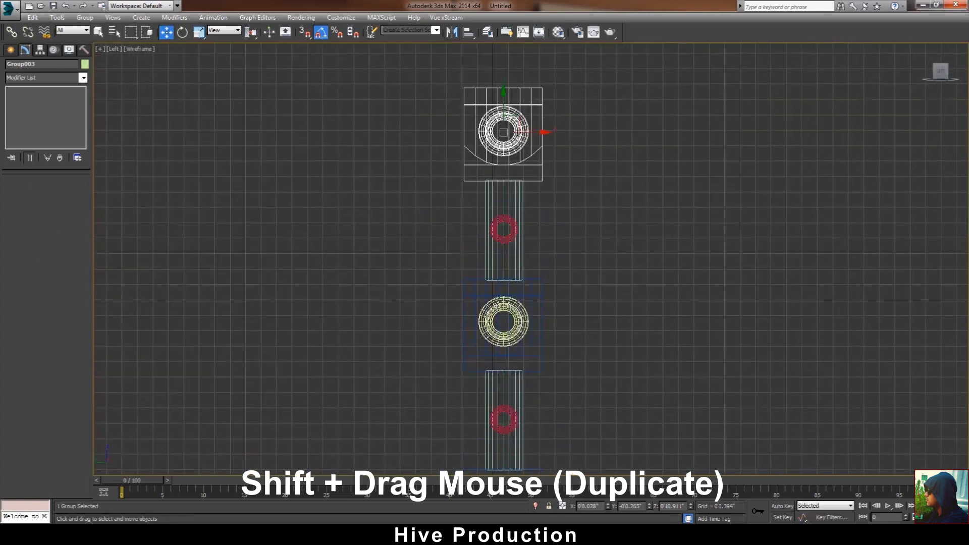
pyautogui.click(698, 181)
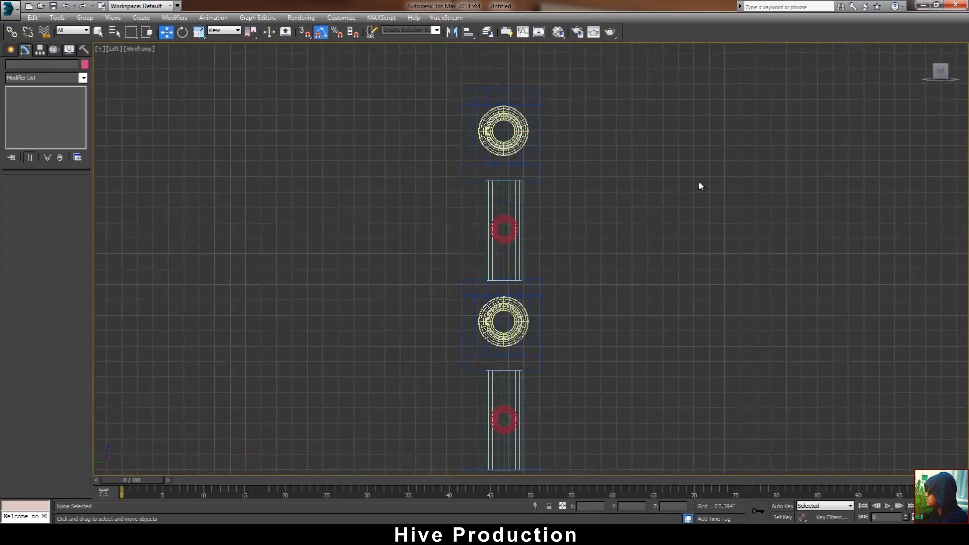
# Step: Duplicate the upper cylinder onto the third block and set the copy's radius to 0.67" and height to 1.861"
pyautogui.click(521, 269)
pyautogui.keyDown('shift'); pyautogui.moveTo(504, 254); pyautogui.dragTo(505, 66); pyautogui.keyUp('shift')
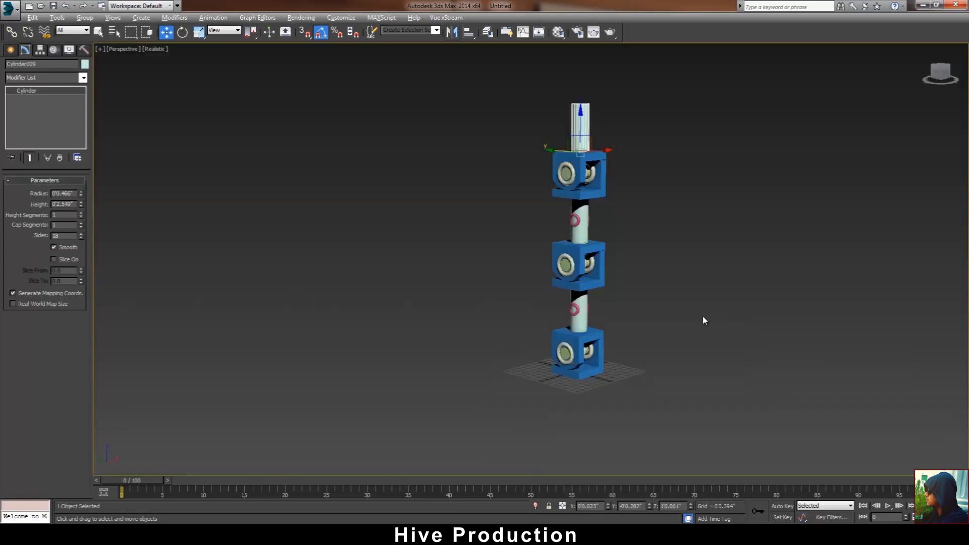
pyautogui.scroll(5, 702, 316)
pyautogui.moveTo(703, 315); pyautogui.dragTo(598, 395, button='middle')
pyautogui.scroll(-3, 598, 395)
pyautogui.moveTo(516, 250); pyautogui.dragTo(548, 354, button='middle')
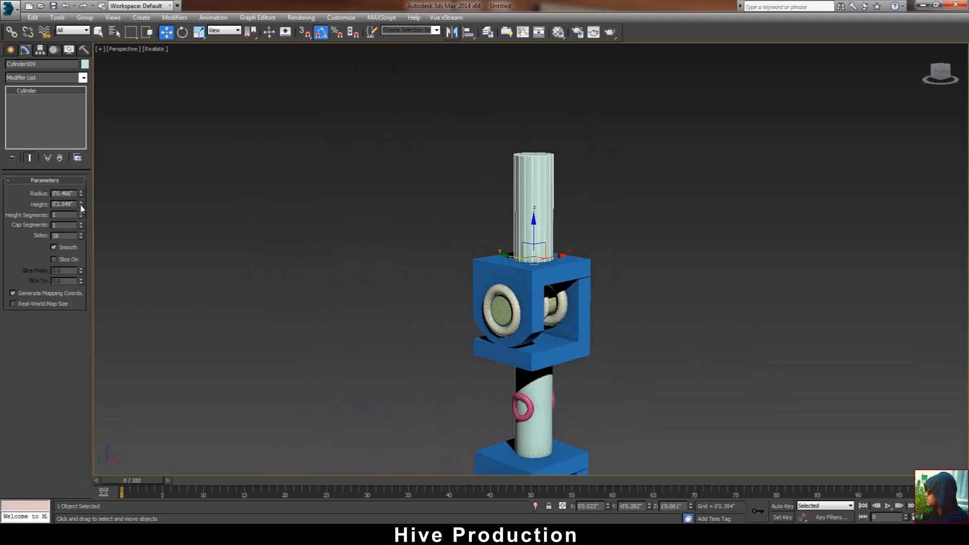
pyautogui.moveTo(81, 193); pyautogui.dragTo(81, 169)
pyautogui.keyDown('alt'); pyautogui.moveTo(641, 253); pyautogui.dragTo(583, 310, button='middle'); pyautogui.keyUp('alt')
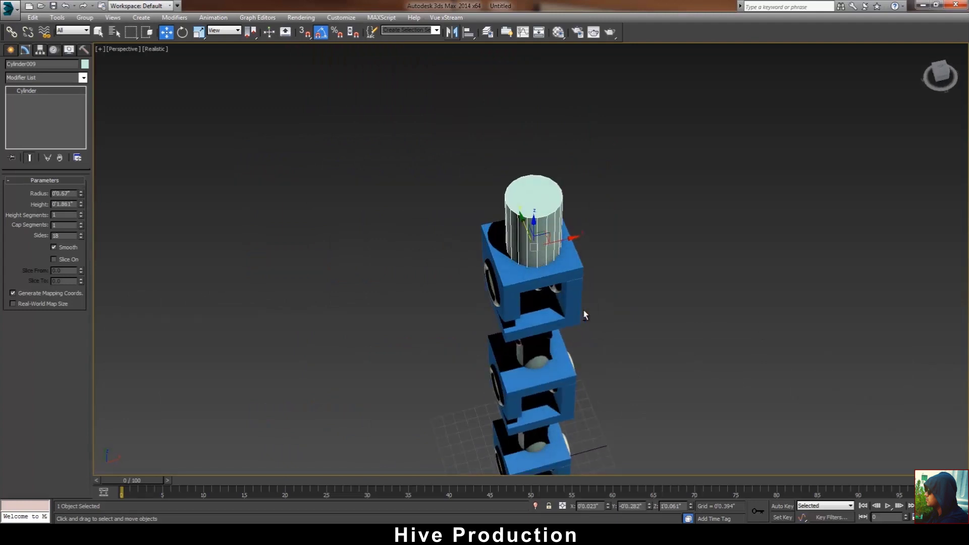
# Step: Convert the topmost cylinder to Editable Poly and lower its upper ring of vertices slightly
pyautogui.rightClick(523, 218)
pyautogui.moveTo(595, 311)
pyautogui.click(672, 320)
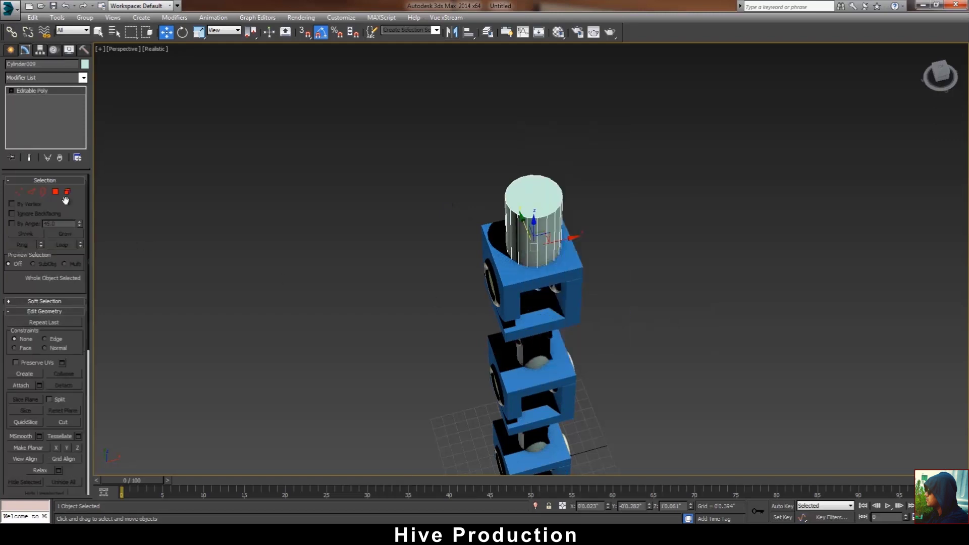
pyautogui.hotkey('alt', 'w')
pyautogui.hotkey('alt', 'w')
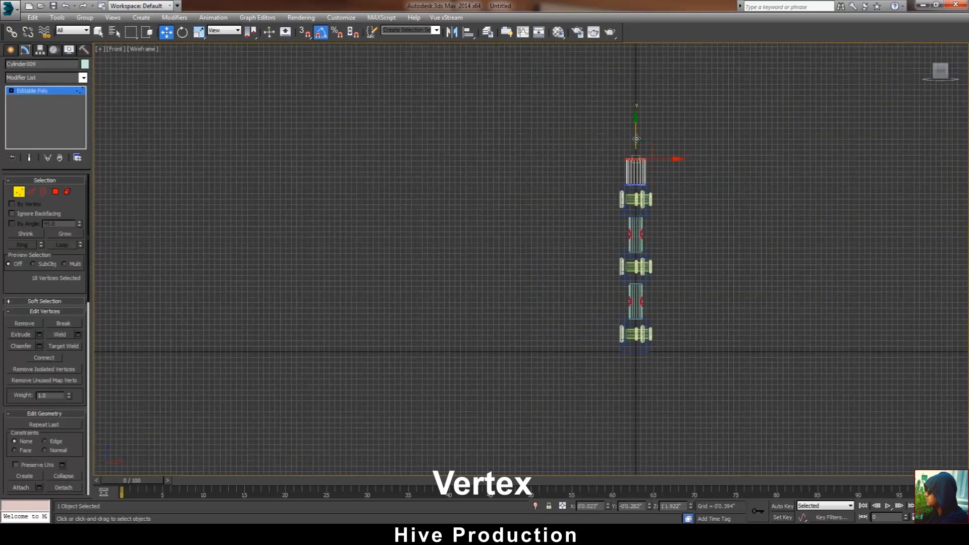
pyautogui.moveTo(636, 138); pyautogui.dragTo(636, 142)
# Step: Inset the topmost cylinder's end cap polygon and extrude it upward into a narrower stub
pyautogui.click(55, 191)
pyautogui.hotkey('alt', 'w')
pyautogui.click(592, 286)
pyautogui.hotkey('alt', 'w')
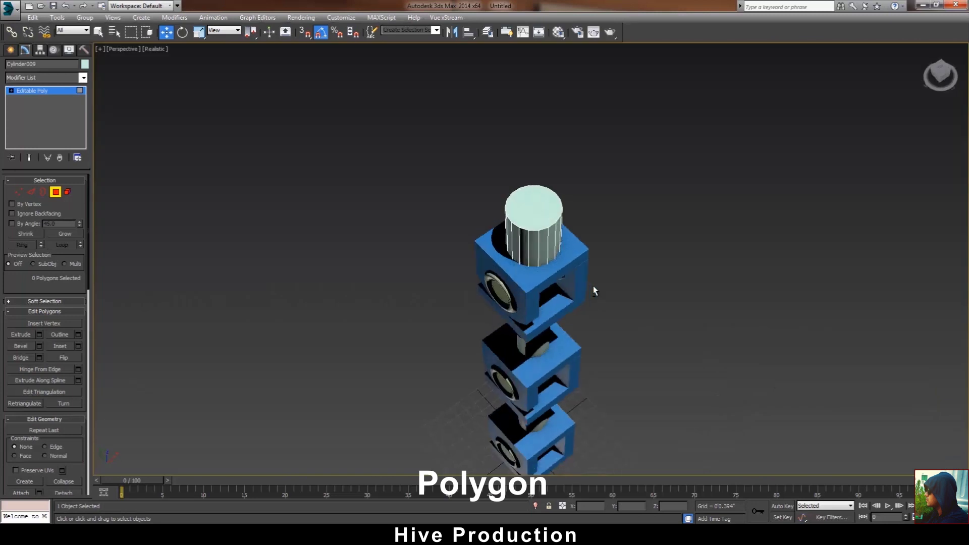
pyautogui.click(534, 207)
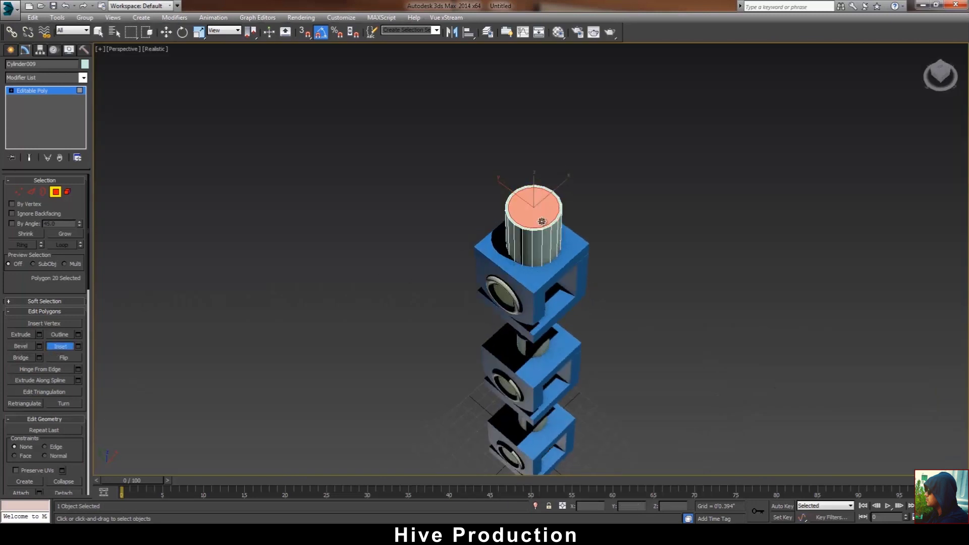
pyautogui.moveTo(534, 202); pyautogui.dragTo(534, 181)
pyautogui.keyDown('alt'); pyautogui.moveTo(567, 238); pyautogui.dragTo(530, 242, button='middle'); pyautogui.keyUp('alt')
# Step: Chamfer the top rim edges of the topmost cylinder's stub by 0.024"
pyautogui.click(31, 191)
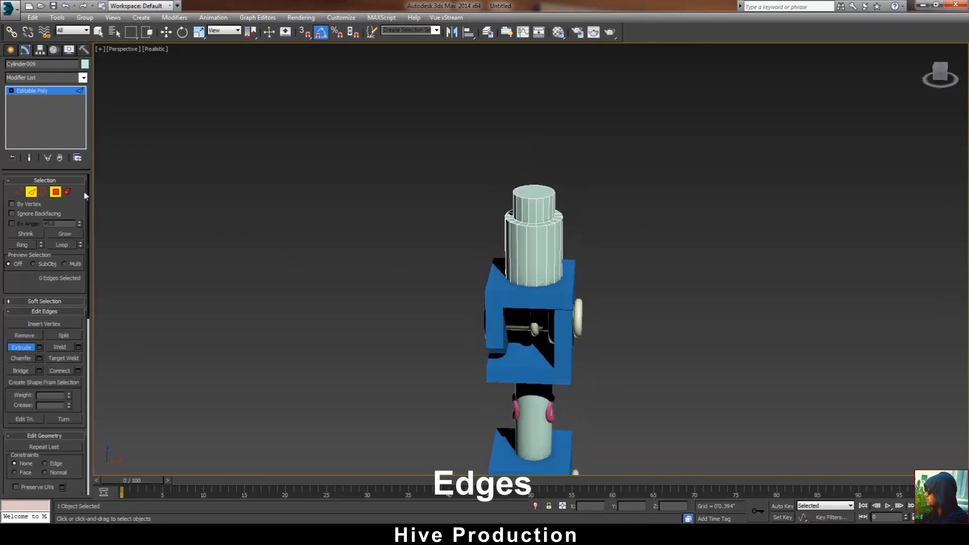
pyautogui.keyDown('ctrl'); pyautogui.click(32, 192); pyautogui.keyUp('ctrl')
pyautogui.keyDown('alt'); pyautogui.moveTo(596, 176); pyautogui.dragTo(552, 193, button='middle'); pyautogui.keyUp('alt')
pyautogui.scroll(7, 552, 193)
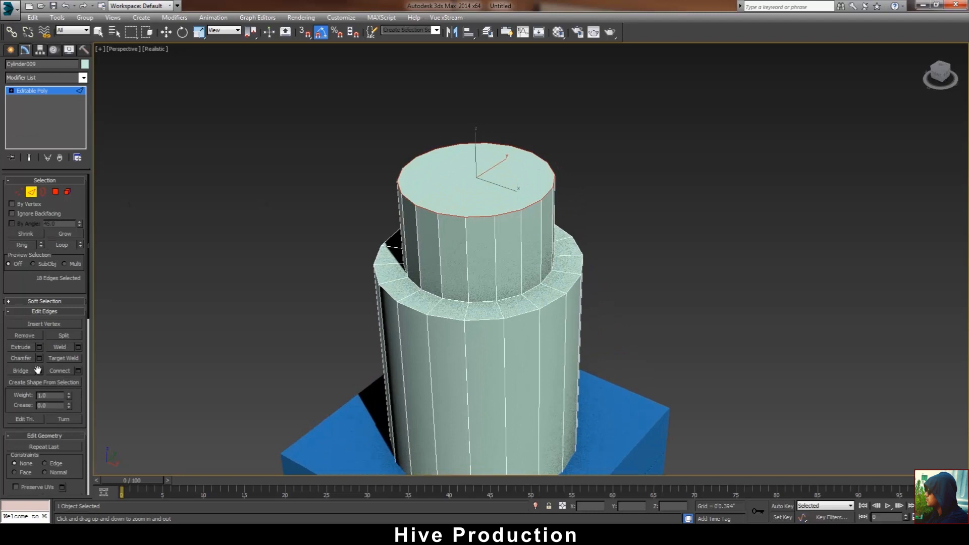
pyautogui.click(38, 358)
pyautogui.moveTo(539, 267); pyautogui.dragTo(539, 273)
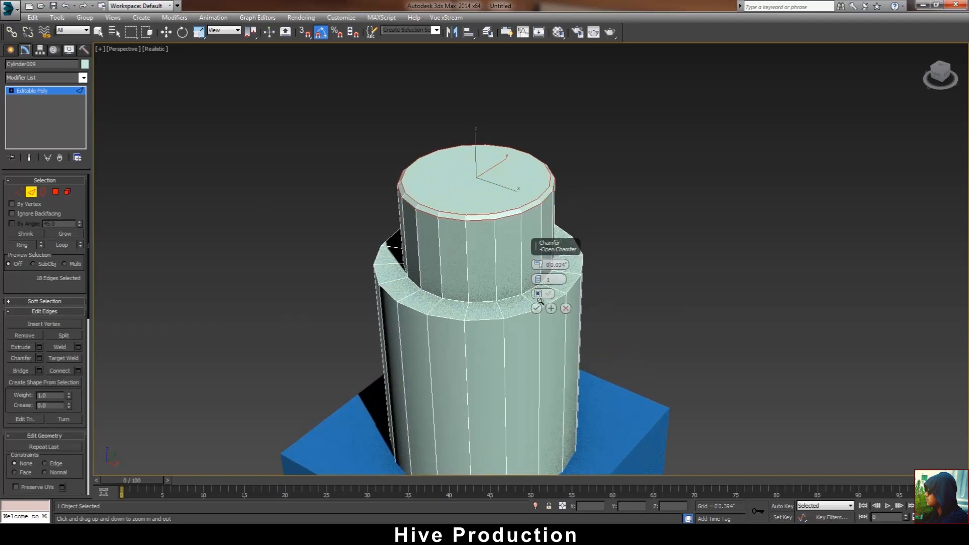
pyautogui.click(536, 307)
pyautogui.click(30, 191)
pyautogui.press('w')
pyautogui.click(263, 242)
# Step: Select every part of the column and group them under the name "finger"
pyautogui.scroll(-10, 461, 195)
pyautogui.keyDown('alt'); pyautogui.moveTo(562, 333); pyautogui.dragTo(611, 383, button='middle'); pyautogui.keyUp('alt')
pyautogui.hotkey('alt', 'w')
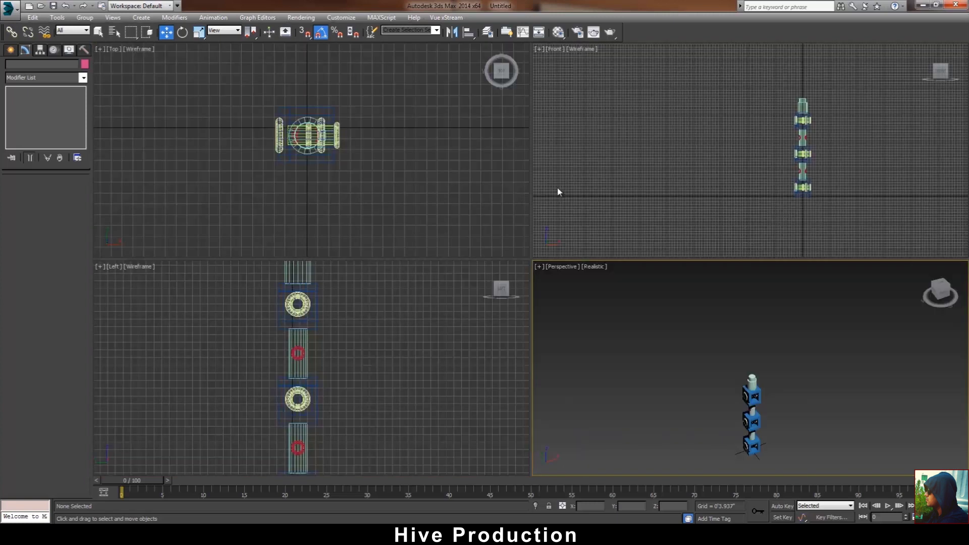
pyautogui.click(428, 199)
pyautogui.hotkey('alt', 'w')
pyautogui.scroll(-2, 428, 199)
pyautogui.hotkey('ctrl', 'a')
pyautogui.click(84, 18)
pyautogui.click(99, 30)
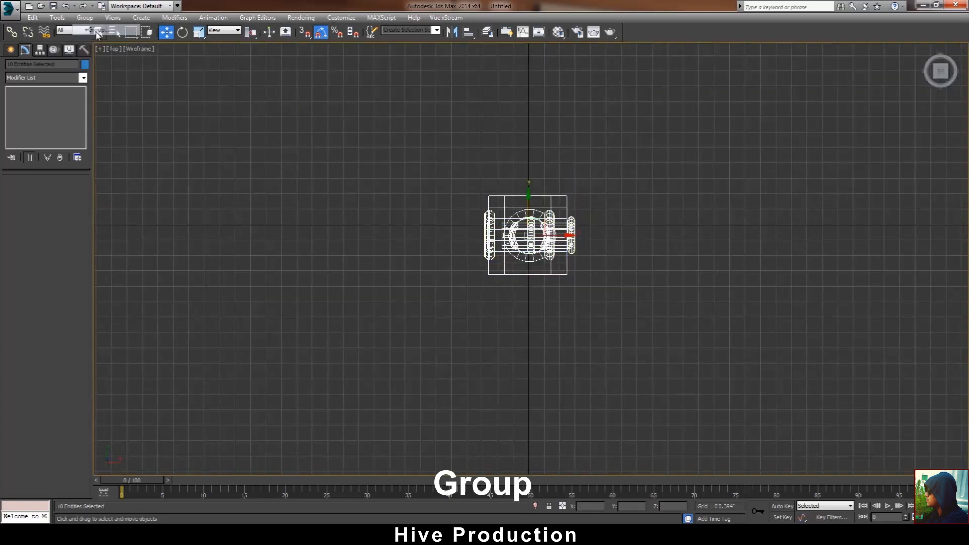
pyautogui.write('finger')
pyautogui.press('Return')
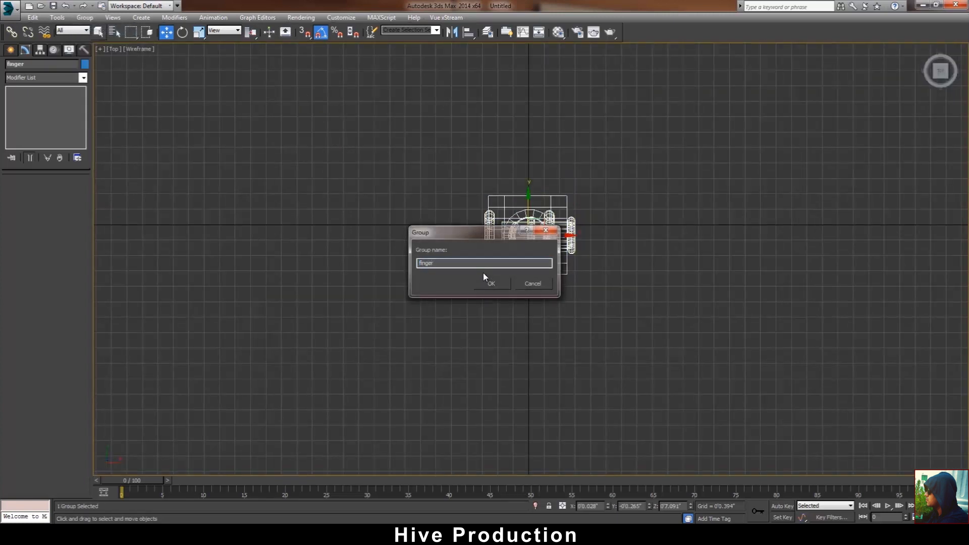
# Step: Duplicate the finger group along X into three evenly spaced copies beside the original
pyautogui.moveTo(645, 143); pyautogui.dragTo(457, 259)
pyautogui.keyDown('shift'); pyautogui.moveTo(573, 234); pyautogui.dragTo(652, 235); pyautogui.keyUp('shift')
pyautogui.click(491, 310)
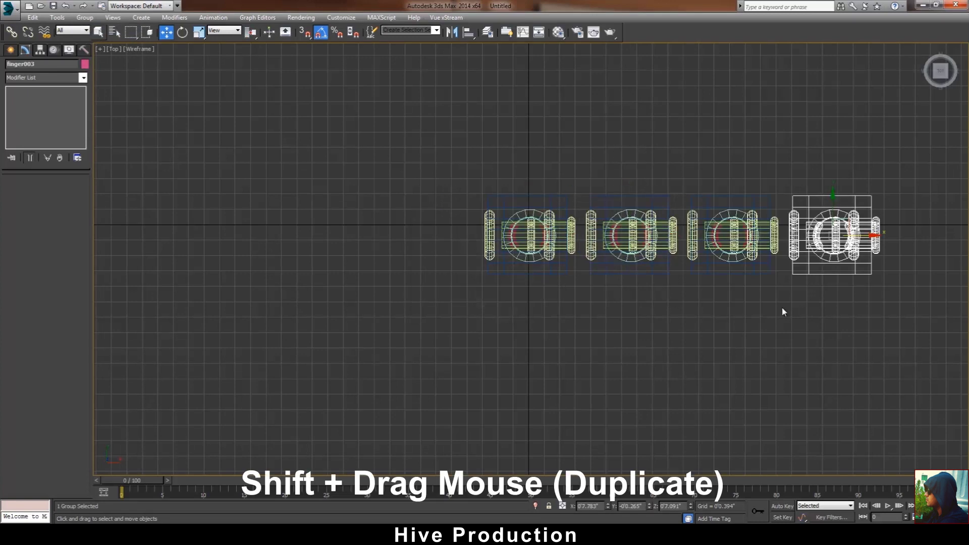
# Step: Duplicate the fourth finger once more along X, leaving a wide gap before the fifth finger
pyautogui.moveTo(732, 244); pyautogui.dragTo(490, 236, button='middle')
pyautogui.keyDown('shift'); pyautogui.moveTo(614, 228); pyautogui.dragTo(912, 228); pyautogui.keyUp('shift')
pyautogui.click(485, 308)
pyautogui.click(705, 383)
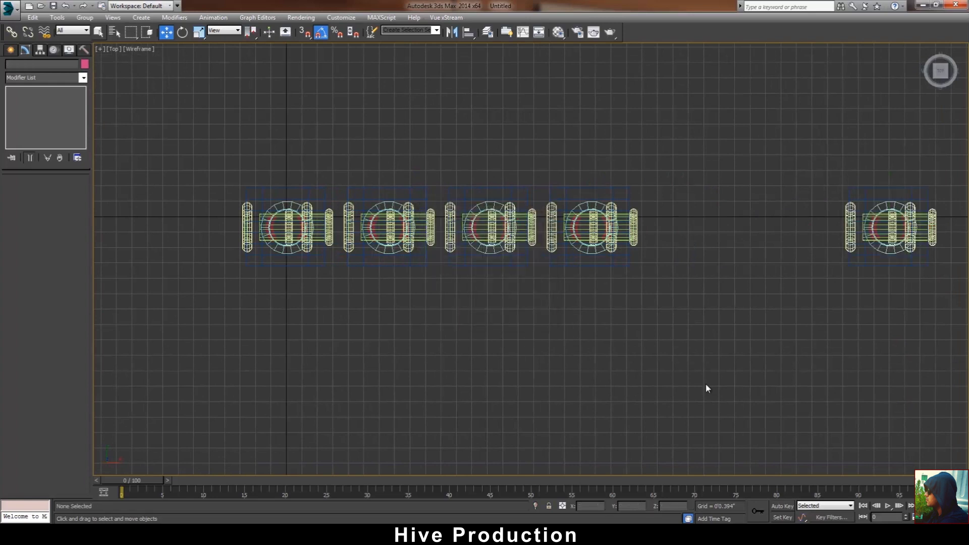
pyautogui.click(634, 227)
pyautogui.click(853, 204)
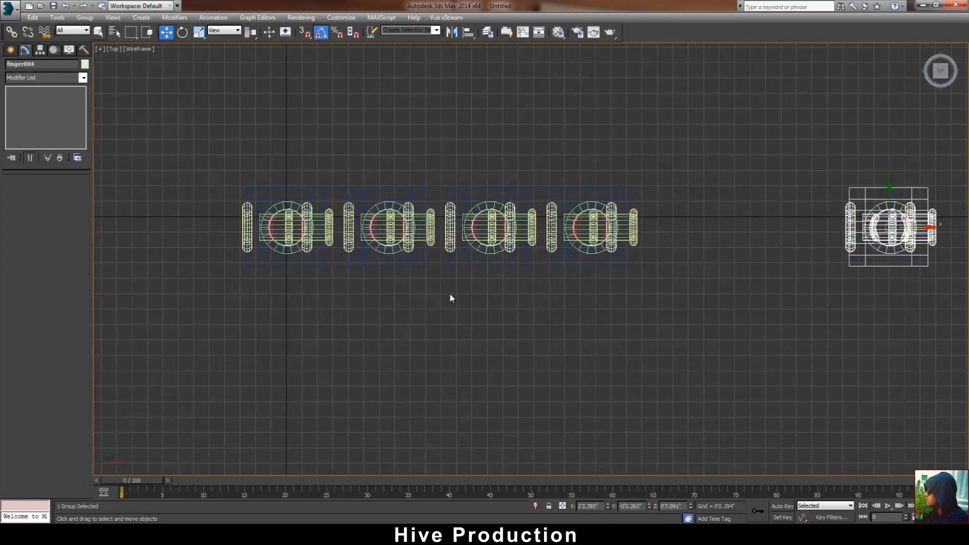
# Step: Open the second finger's group for editing in the Front view
pyautogui.press('p')
pyautogui.click(704, 402)
pyautogui.keyDown('alt'); pyautogui.moveTo(704, 402); pyautogui.dragTo(558, 372, button='middle'); pyautogui.keyUp('alt')
pyautogui.click(560, 374)
pyautogui.moveTo(579, 406); pyautogui.dragTo(541, 333, button='middle')
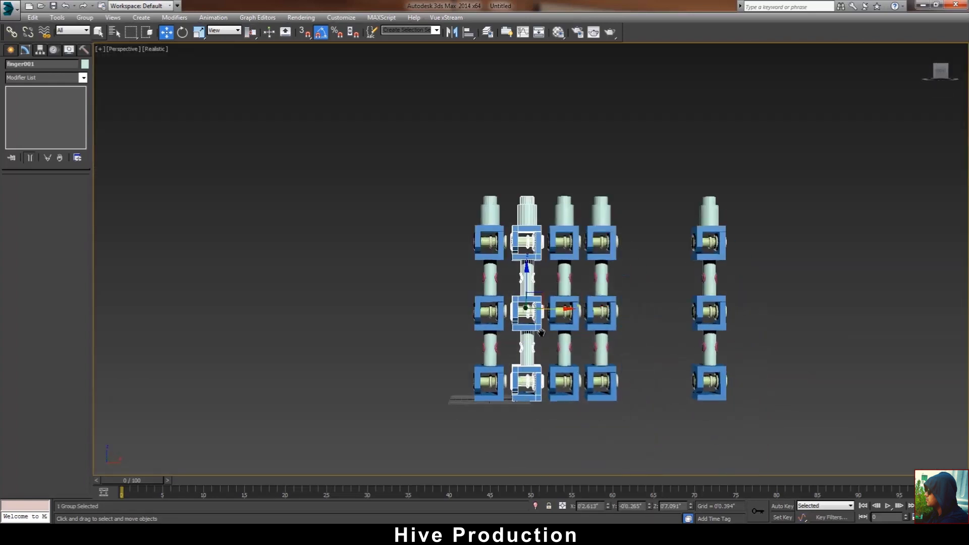
pyautogui.hotkey('alt', 'w')
pyautogui.rightClick(865, 134)
pyautogui.hotkey('alt', 'w')
pyautogui.moveTo(731, 229); pyautogui.dragTo(659, 216, button='middle')
pyautogui.scroll(2, 656, 213)
pyautogui.click(85, 18)
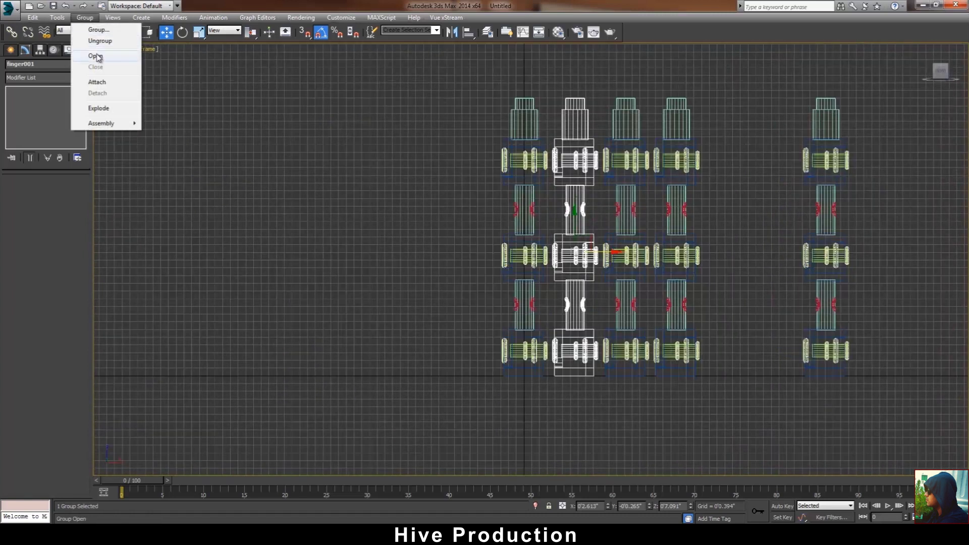
pyautogui.click(97, 54)
# Step: Convert the second finger's lower cylinder to Editable Poly and raise its top vertices to lengthen it
pyautogui.click(577, 291)
pyautogui.click(555, 272)
pyautogui.click(581, 291)
pyautogui.rightClick(575, 289)
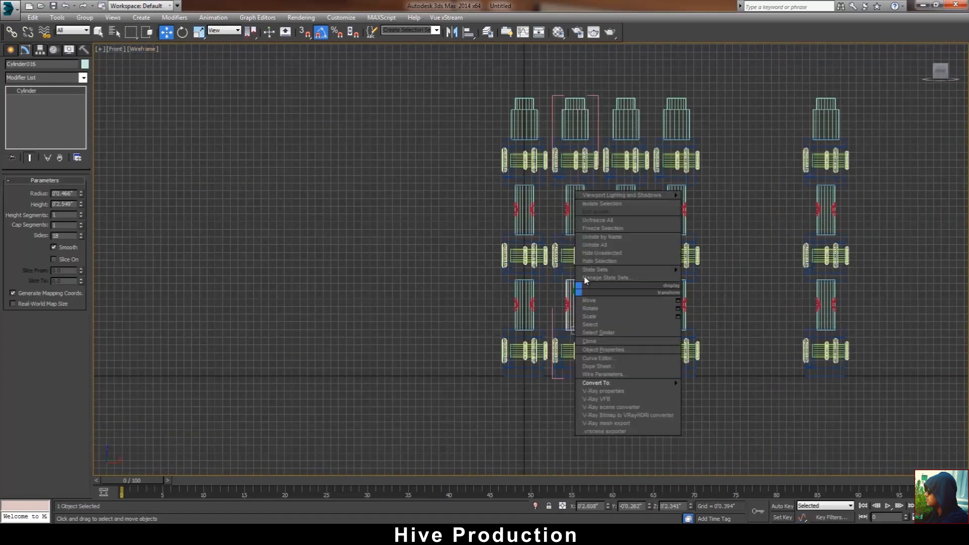
pyautogui.moveTo(605, 383)
pyautogui.click(704, 387)
pyautogui.press('1')
pyautogui.moveTo(525, 275); pyautogui.dragTo(585, 298)
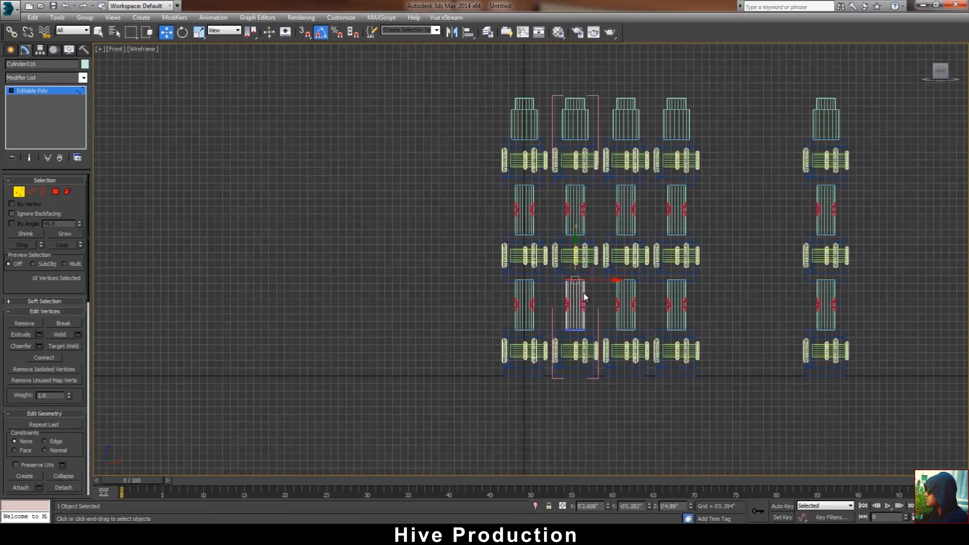
pyautogui.scroll(3, 584, 298)
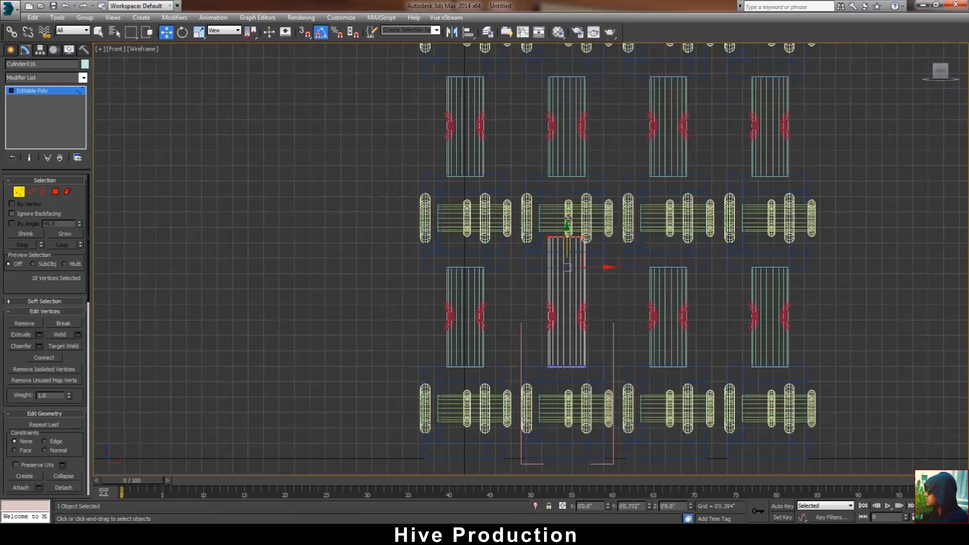
pyautogui.click(19, 192)
# Step: Raise the second finger's middle joint block onto the lengthened cylinder and delete the upper cylinder with its rings
pyautogui.click(552, 219)
pyautogui.moveTo(561, 196); pyautogui.dragTo(564, 167)
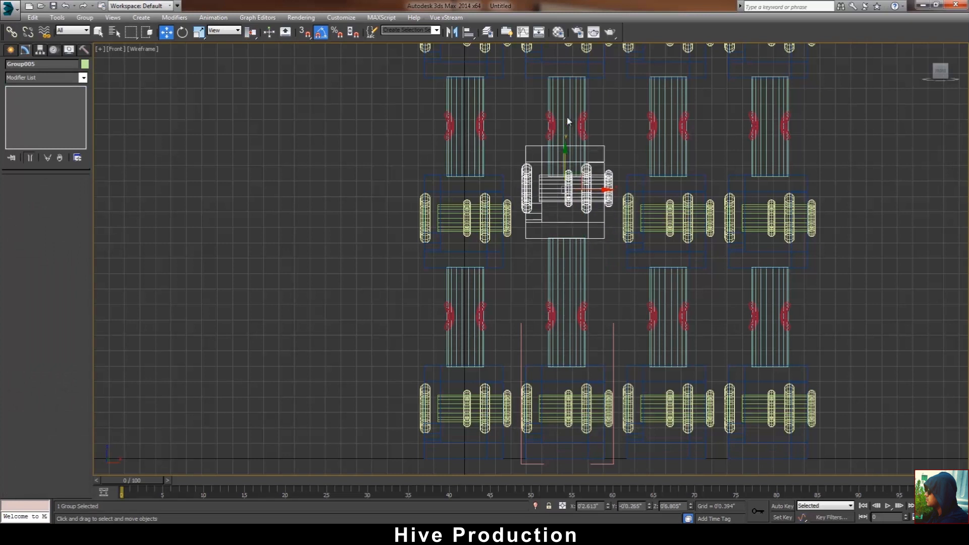
pyautogui.moveTo(567, 122); pyautogui.dragTo(545, 130)
pyautogui.press('Delete')
pyautogui.moveTo(601, 110); pyautogui.dragTo(578, 124)
# Step: Duplicate the lower cylinder's pair of red rings vertically to form a second pair
pyautogui.click(550, 316)
pyautogui.keyDown('ctrl'); pyautogui.click(583, 316); pyautogui.keyUp('ctrl')
pyautogui.moveTo(570, 310)
pyautogui.keyDown('shift'); pyautogui.mouseDown()
pyautogui.moveTo(571, 252)
pyautogui.moveTo(590, 337)
pyautogui.mouseUp(); pyautogui.keyUp('shift')
pyautogui.press('Return')
# Step: Duplicate the lengthened cylinder with its four rings upward above the middle joint block
pyautogui.keyDown('shift'); pyautogui.moveTo(566, 263); pyautogui.dragTo(564, 93); pyautogui.keyUp('shift')
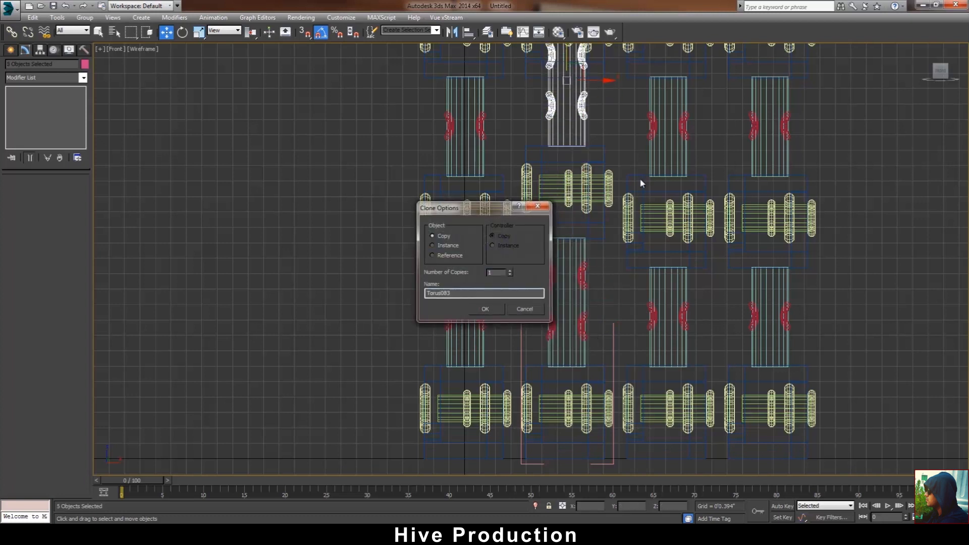
pyautogui.press('Return')
pyautogui.moveTo(640, 179); pyautogui.dragTo(656, 387, button='middle')
# Step: Raise the second finger's top joint block and end cylinder onto the copied cylinder and close the group
pyautogui.click(599, 202)
pyautogui.click(584, 206)
pyautogui.keyDown('ctrl'); pyautogui.click(580, 187); pyautogui.keyUp('ctrl')
pyautogui.moveTo(582, 195); pyautogui.dragTo(588, 135)
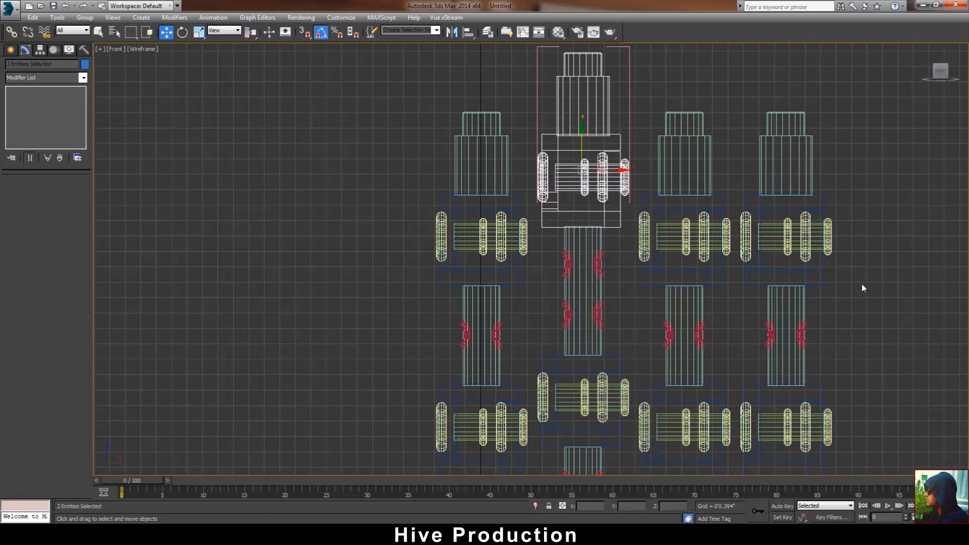
pyautogui.scroll(-4, 863, 288)
pyautogui.click(766, 283)
pyautogui.click(85, 17)
pyautogui.click(97, 67)
# Step: Replace the third and fourth fingers with copies of the lengthened second finger
pyautogui.click(685, 183)
pyautogui.click(578, 261)
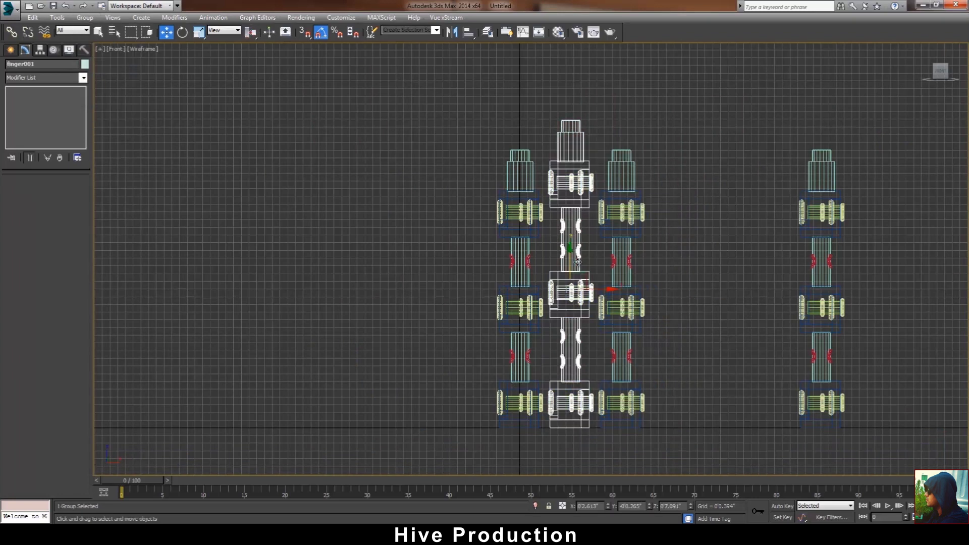
pyautogui.keyDown('shift'); pyautogui.moveTo(592, 289); pyautogui.dragTo(694, 288); pyautogui.keyUp('shift')
pyautogui.press('Return')
pyautogui.click(726, 296)
# Step: Open the third finger's group and lengthen its two cylinders, raising the joints and end cylinder so it is the tallest
pyautogui.click(602, 206)
pyautogui.click(84, 17)
pyautogui.click(105, 57)
pyautogui.click(608, 319)
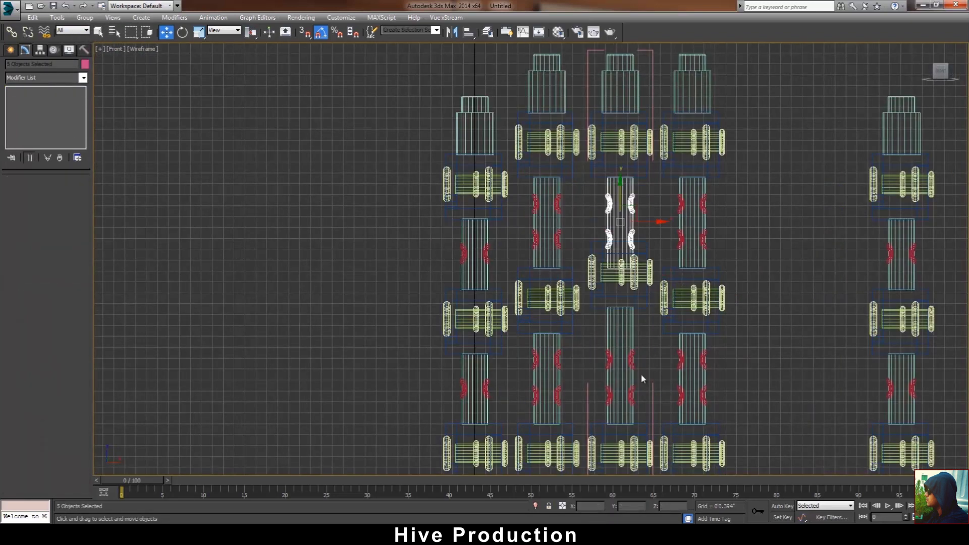
pyautogui.click(642, 363)
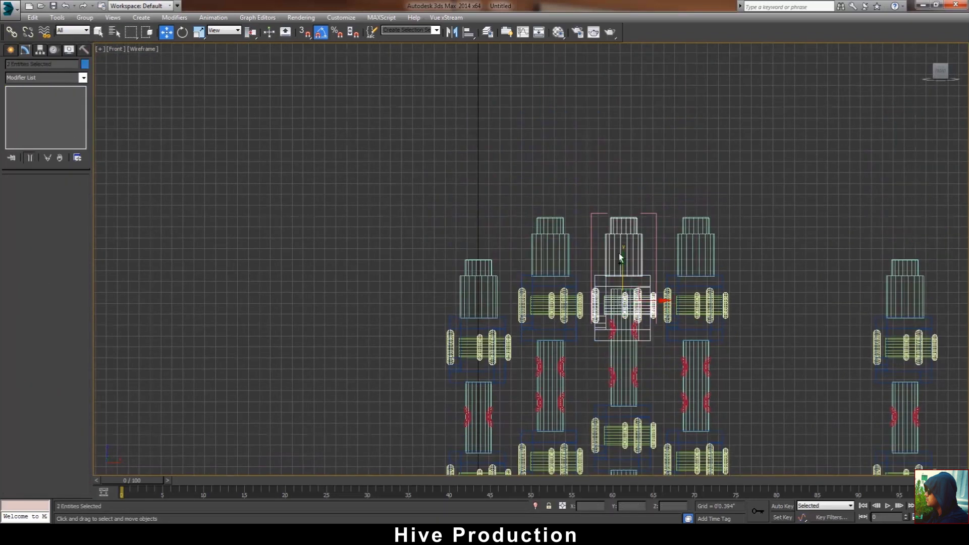
pyautogui.scroll(-3, 649, 376)
pyautogui.click(649, 376)
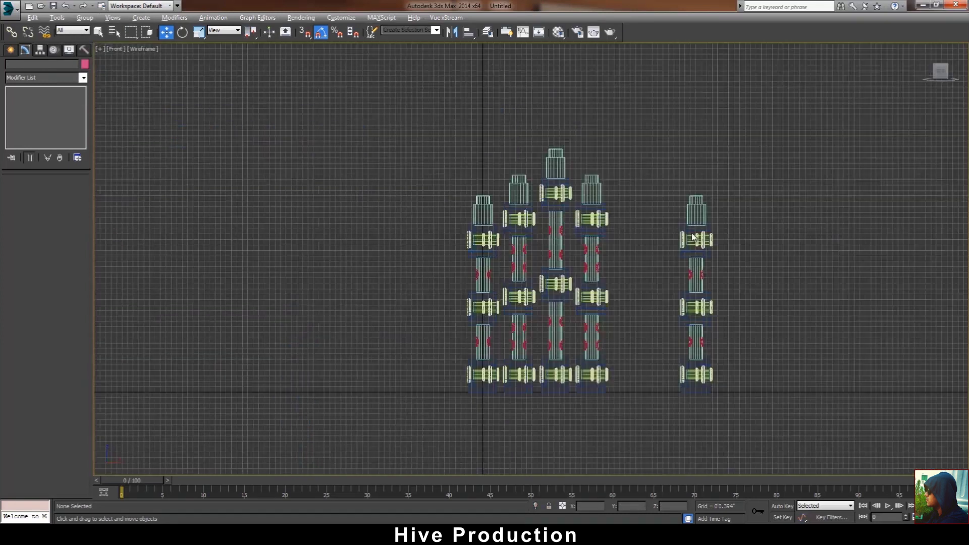
# Step: Draw a rectangle about 2.282" wide and 0.691" long just beneath the third finger's base block
pyautogui.scroll(5, 550, 283)
pyautogui.scroll(3, 550, 283)
pyautogui.click(10, 50)
pyautogui.click(23, 66)
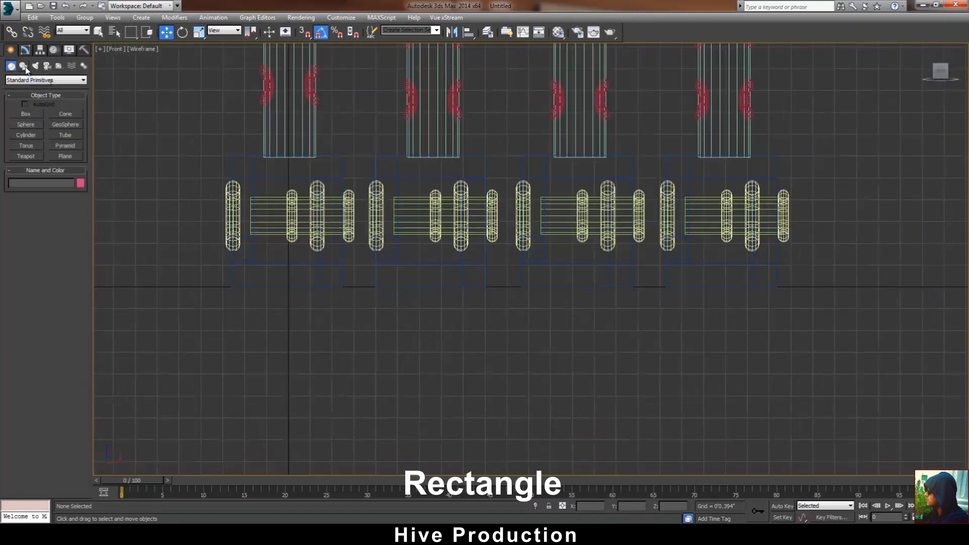
pyautogui.click(65, 122)
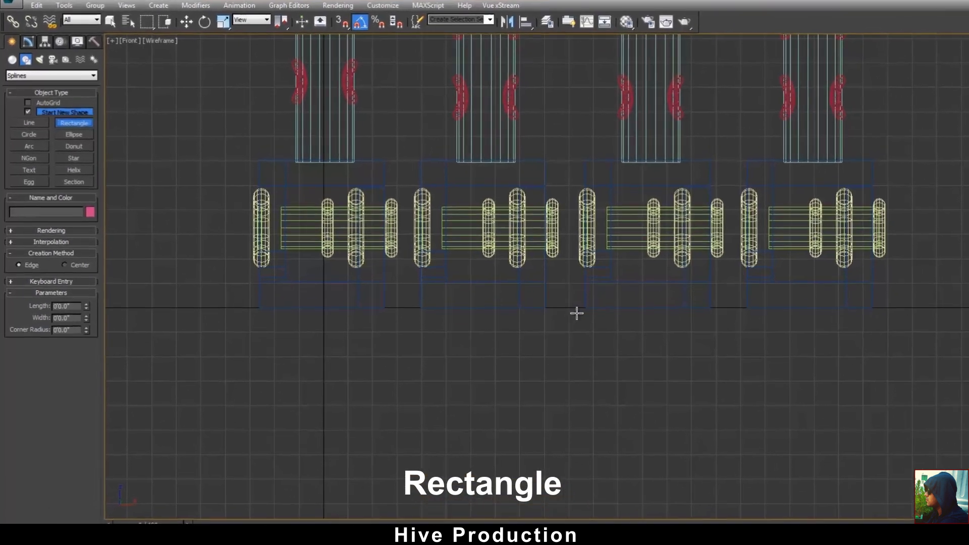
pyautogui.moveTo(515, 291); pyautogui.dragTo(640, 332)
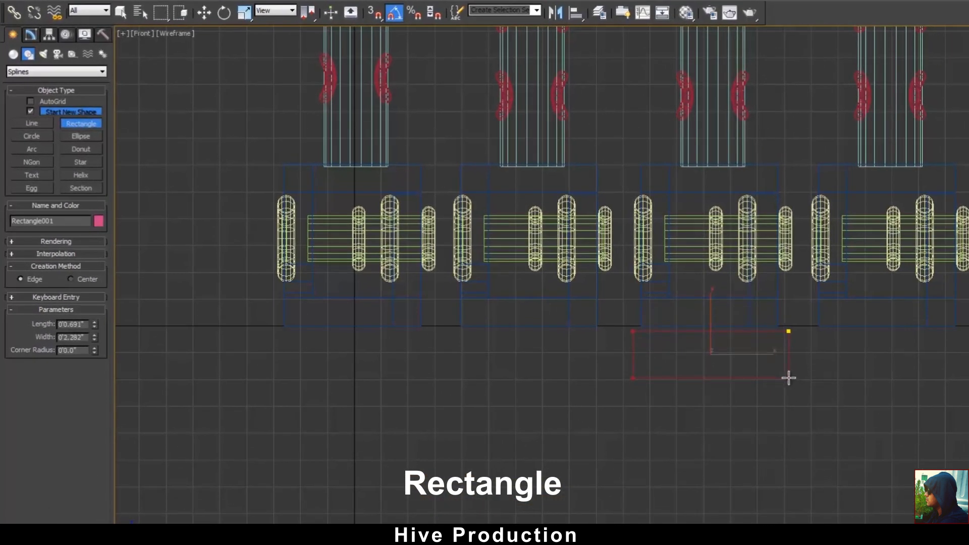
pyautogui.moveTo(788, 378); pyautogui.dragTo(789, 377)
pyautogui.rightClick(774, 378)
# Step: Convert the rectangle to an Editable Spline and fillet all four corner vertices by about 0.236"
pyautogui.rightClick(720, 346)
pyautogui.moveTo(807, 458)
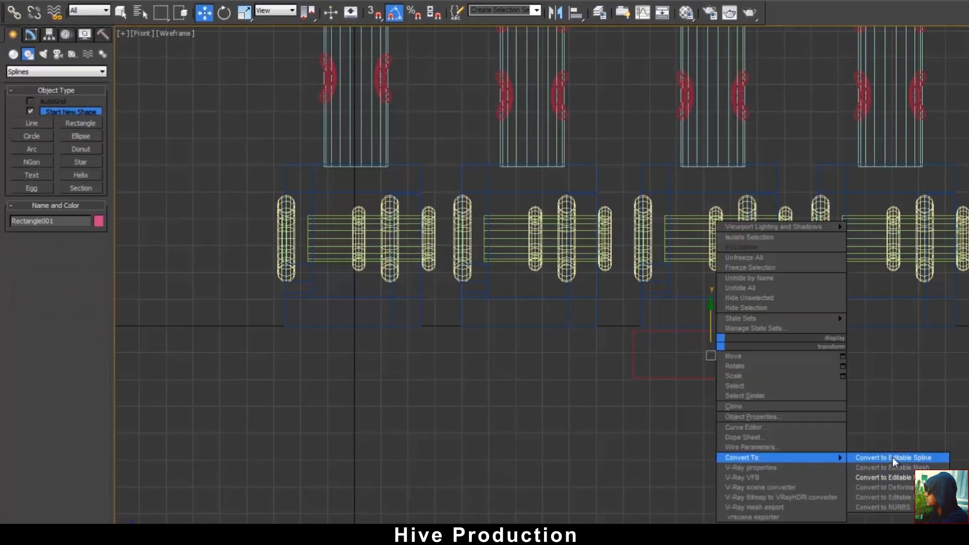
pyautogui.click(892, 457)
pyautogui.press('1')
pyautogui.moveTo(606, 317); pyautogui.dragTo(828, 404)
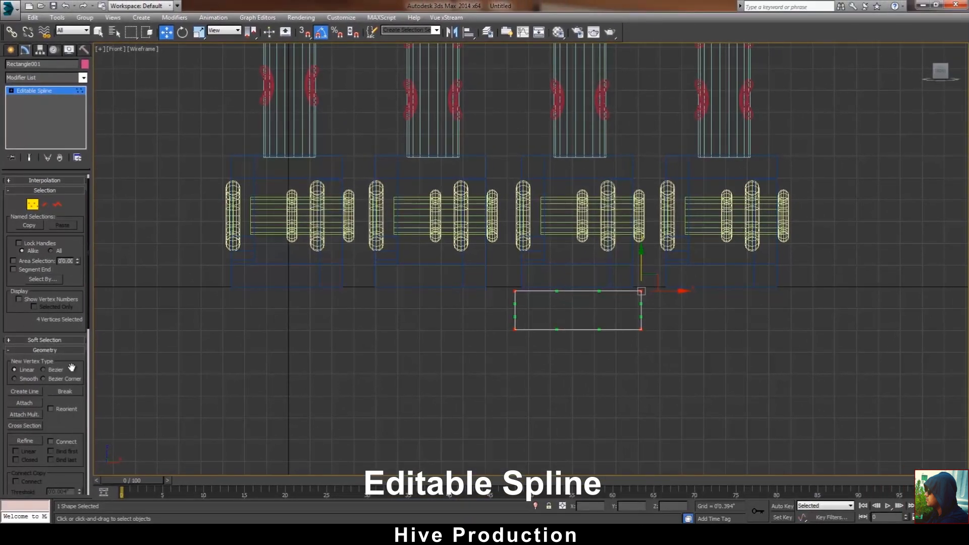
pyautogui.scroll(-5, 71, 367)
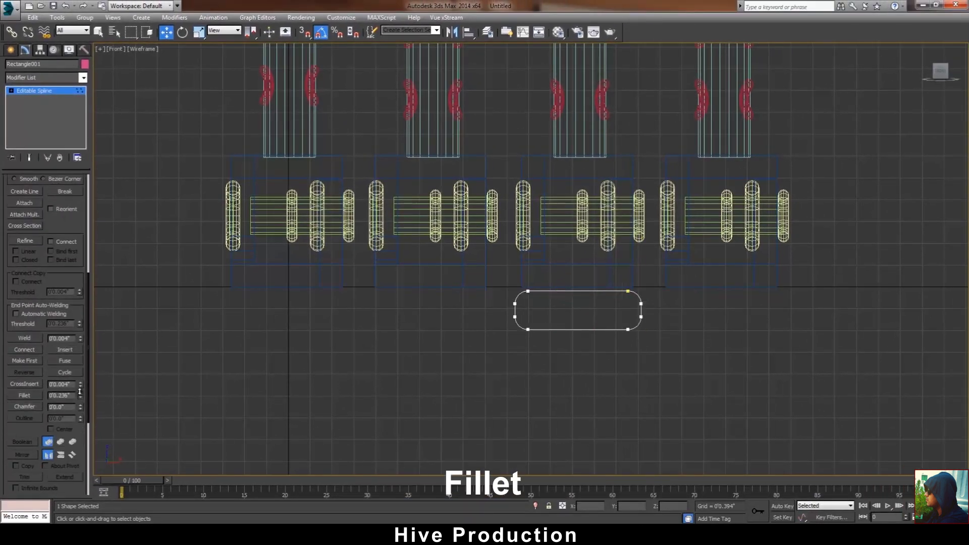
pyautogui.click(21, 93)
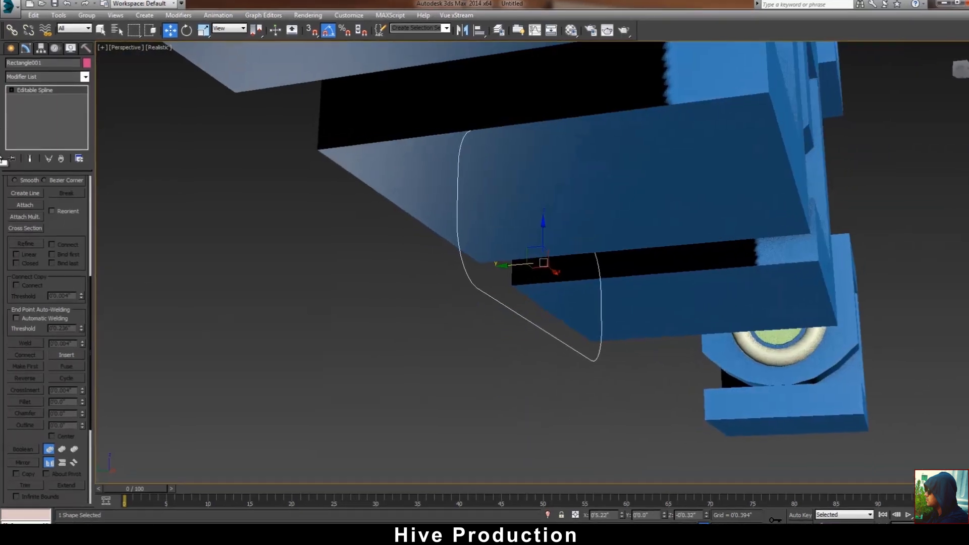
# Step: Apply an Extrude modifier to the rounded rectangle with an amount of 0.709"
pyautogui.click(41, 74)
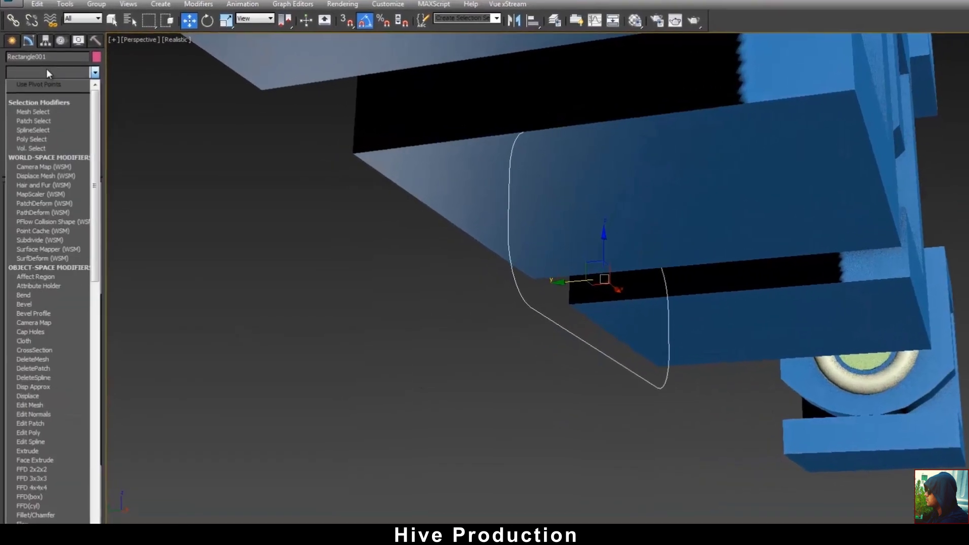
pyautogui.press('e')
pyautogui.click(43, 130)
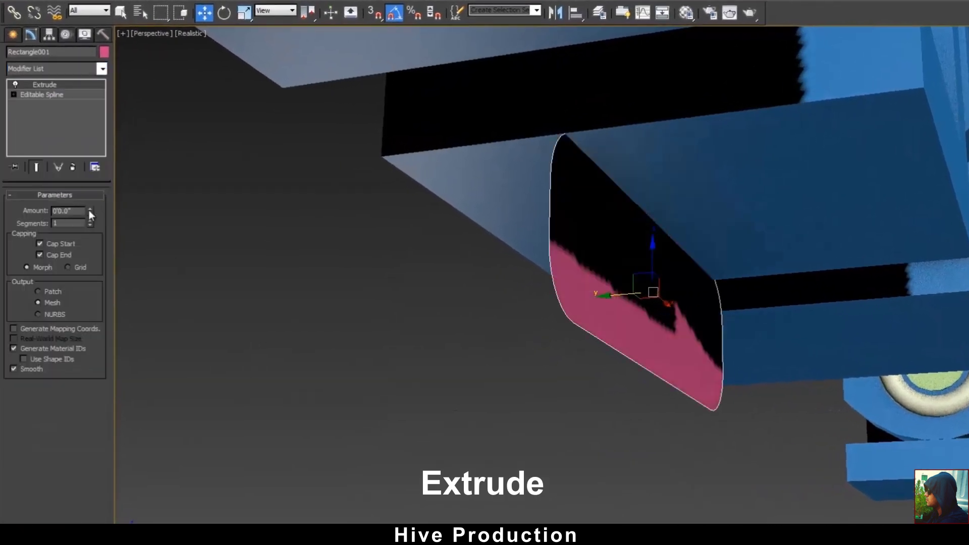
pyautogui.moveTo(90, 210); pyautogui.dragTo(98, 187)
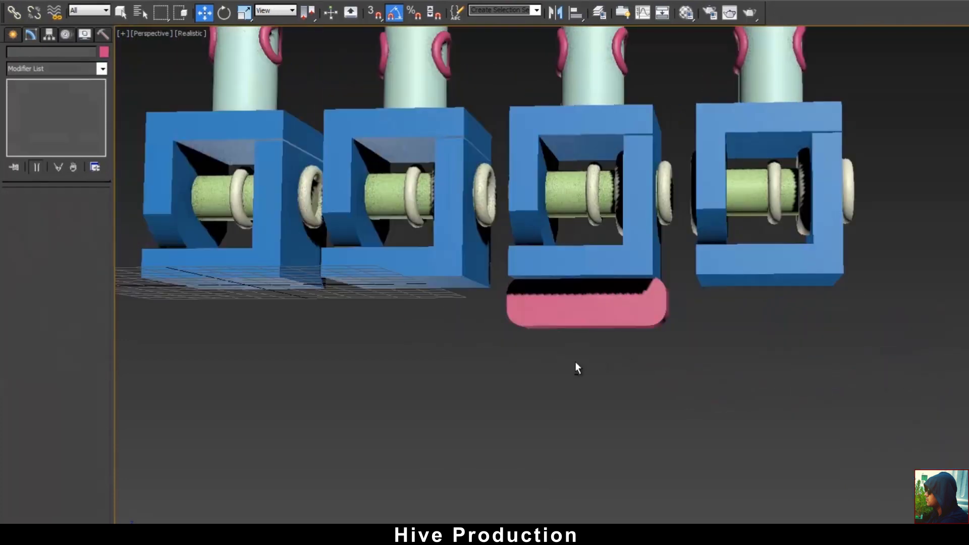
pyautogui.click(578, 318)
pyautogui.keyDown('alt'); pyautogui.moveTo(578, 362); pyautogui.dragTo(596, 384, button='middle'); pyautogui.keyUp('alt')
pyautogui.click(587, 424)
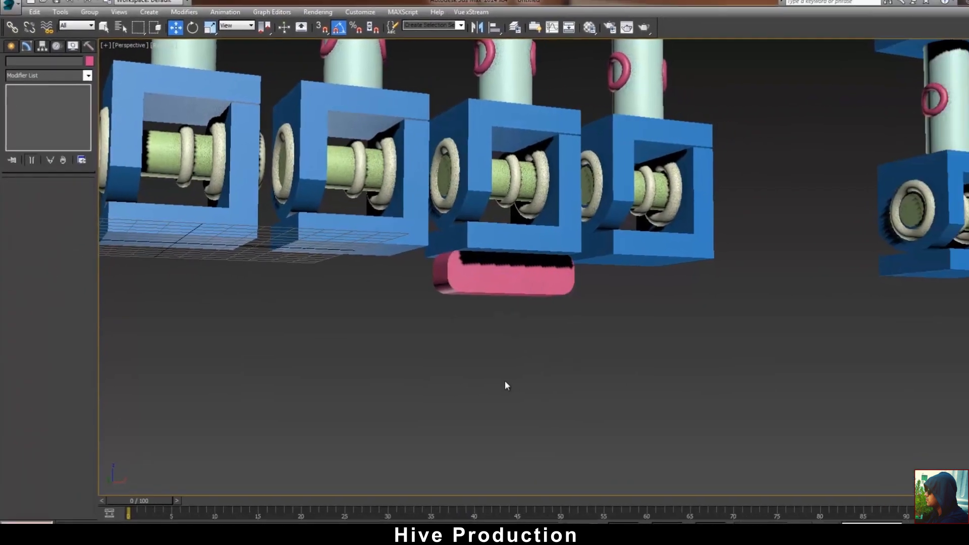
pyautogui.keyDown('alt'); pyautogui.moveTo(506, 382); pyautogui.dragTo(673, 346, button='middle'); pyautogui.keyUp('alt')
# Step: Lower the extruded plate beneath the third finger to about Z -0.709" and show it in the Top view
pyautogui.hotkey('alt', 'w')
pyautogui.click(797, 180)
pyautogui.hotkey('alt', 'w')
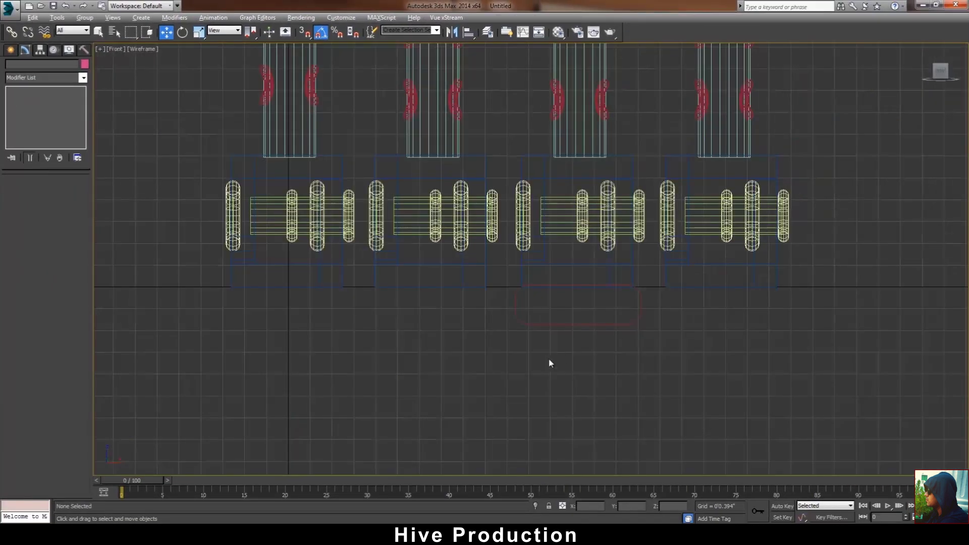
pyautogui.click(579, 325)
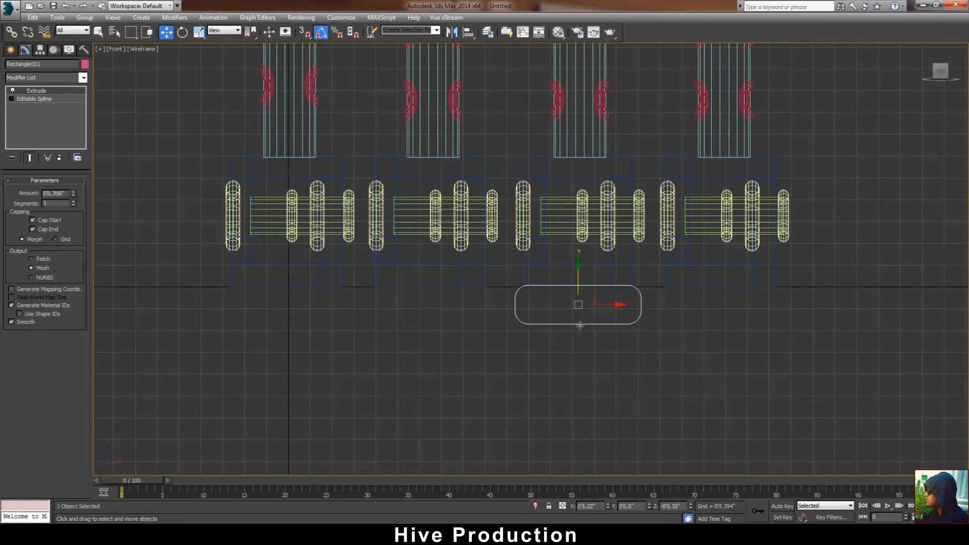
pyautogui.moveTo(580, 300); pyautogui.dragTo(582, 314)
pyautogui.press('t')
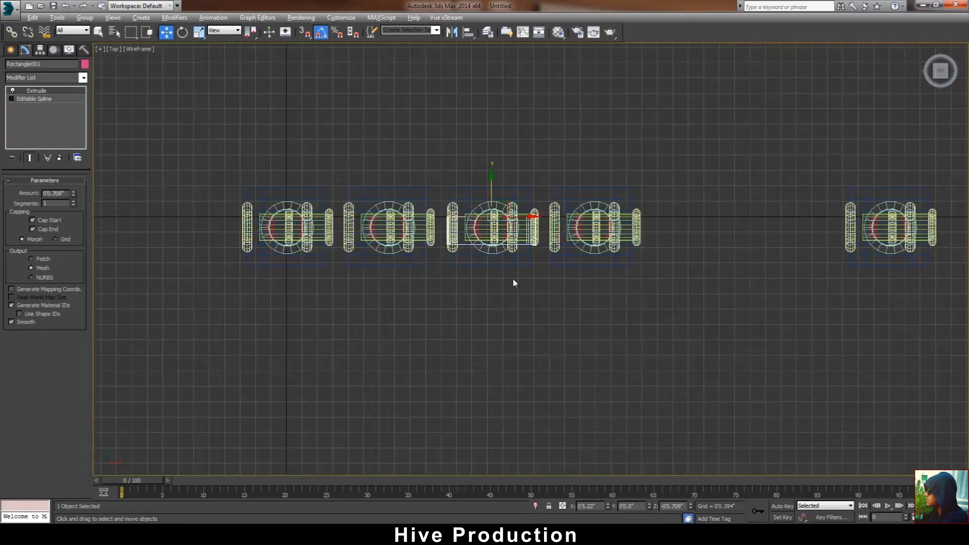
# Step: Create a cylinder about 0.282" in radius and 2.7" long, extending down from the third finger's base block through the rounded plate
pyautogui.click(10, 49)
pyautogui.click(26, 135)
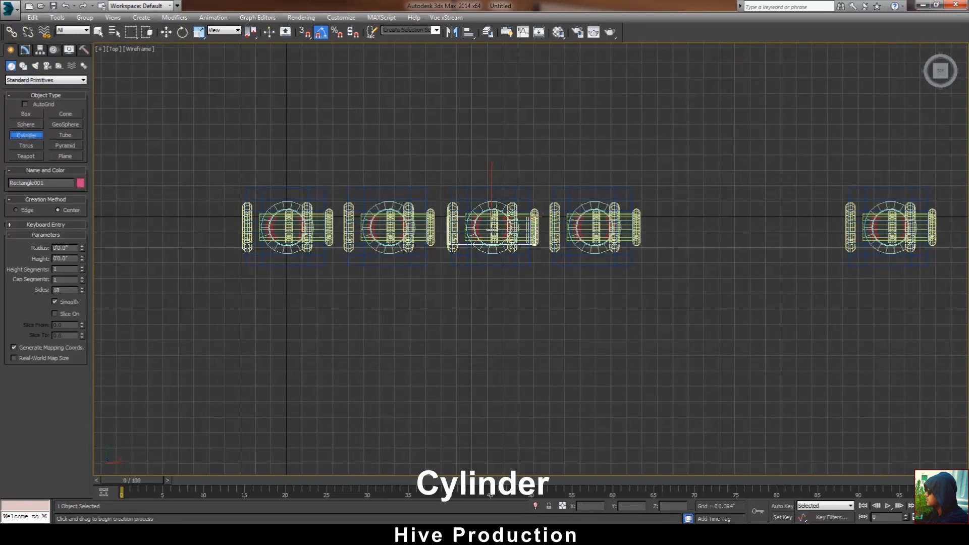
pyautogui.rightClick(499, 342)
pyautogui.hotkey('alt', 'w')
pyautogui.rightClick(724, 417)
pyautogui.rightClick(797, 180)
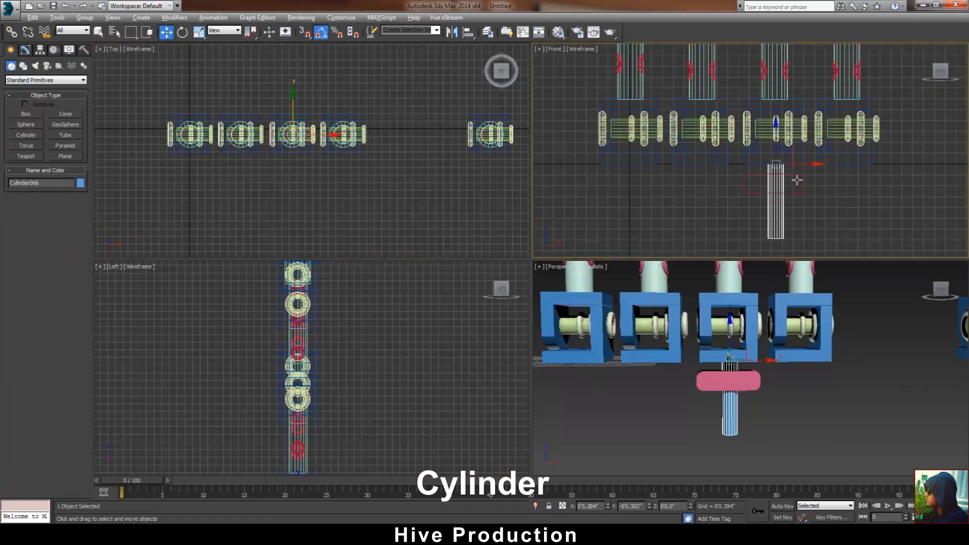
pyautogui.hotkey('alt', 'w')
pyautogui.moveTo(602, 292); pyautogui.dragTo(604, 259, button='middle')
pyautogui.moveTo(607, 255); pyautogui.dragTo(606, 254)
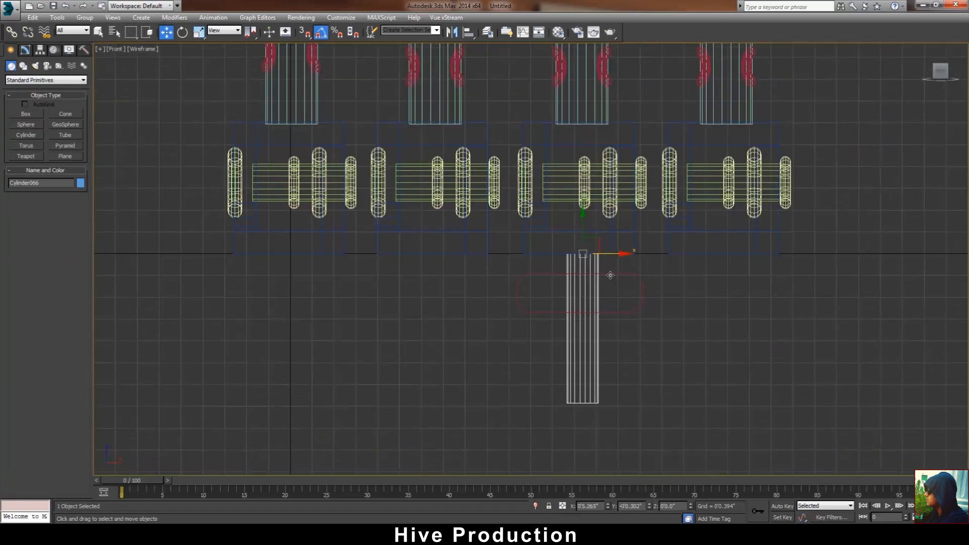
pyautogui.click(610, 275)
pyautogui.click(598, 323)
# Step: Set the new cylinder's radius to about 0.344" and shift it sideways to centre it beneath the third finger
pyautogui.click(25, 49)
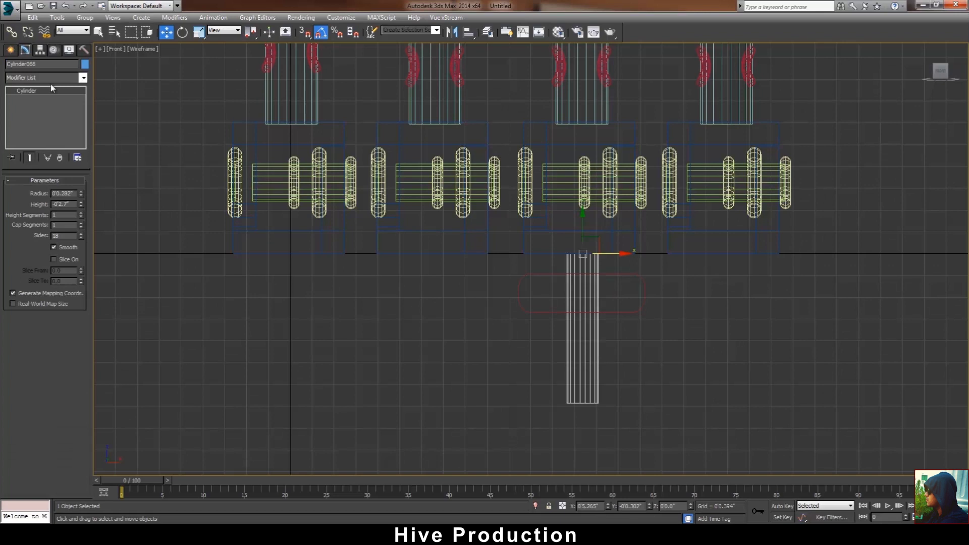
pyautogui.moveTo(82, 194); pyautogui.dragTo(85, 183)
pyautogui.moveTo(614, 255); pyautogui.dragTo(611, 254)
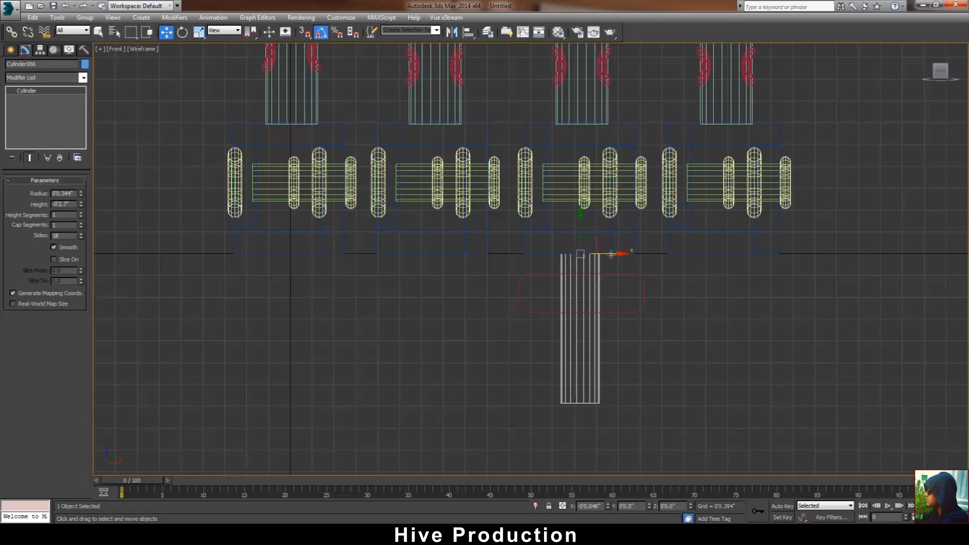
pyautogui.moveTo(645, 345); pyautogui.dragTo(637, 301, button='middle')
pyautogui.scroll(-3, 634, 260)
pyautogui.click(622, 261)
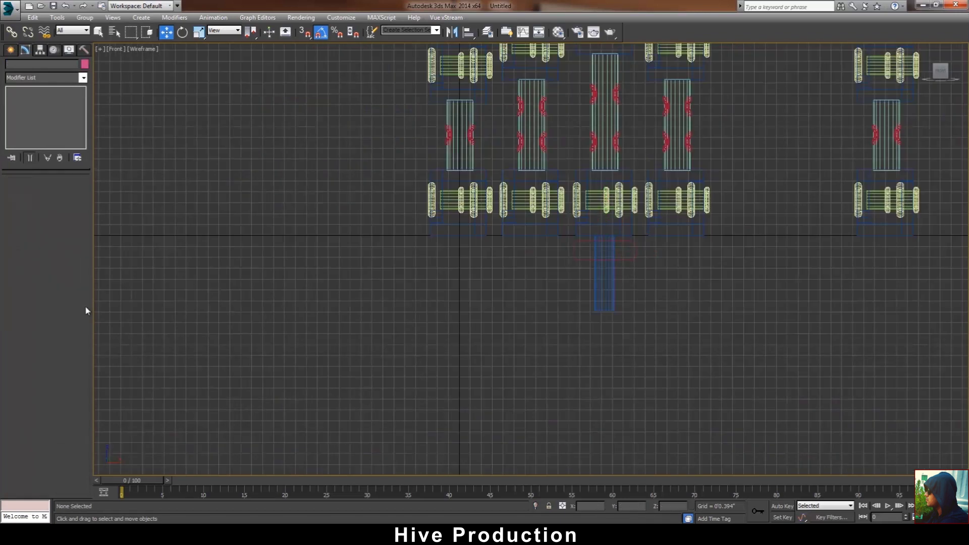
# Step: Convert the cylinder to an Editable Poly and pull its bottom vertices down to lengthen the shaft well below the plate
pyautogui.click(604, 282)
pyautogui.rightClick(603, 302)
pyautogui.click(747, 403)
pyautogui.press('1')
pyautogui.moveTo(646, 287); pyautogui.dragTo(572, 331)
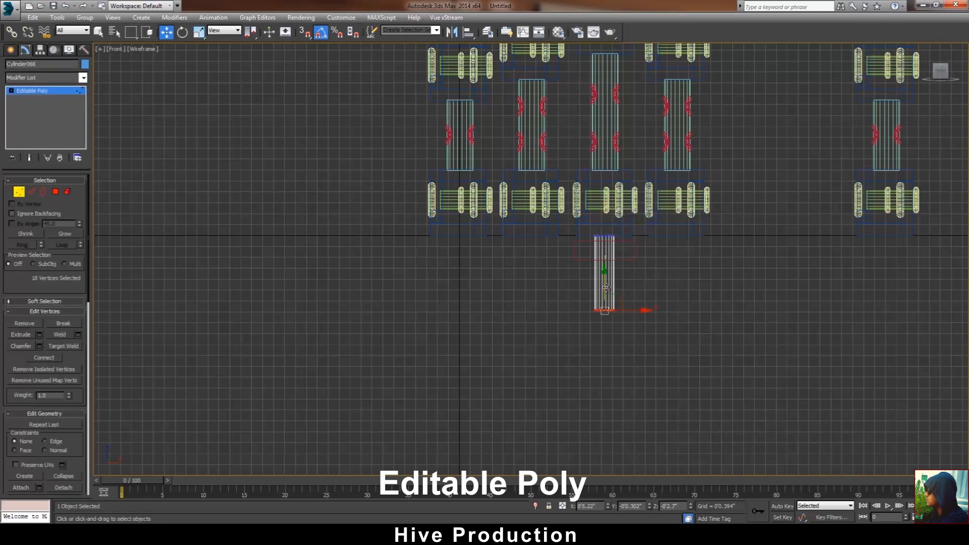
pyautogui.scroll(-4, 554, 333)
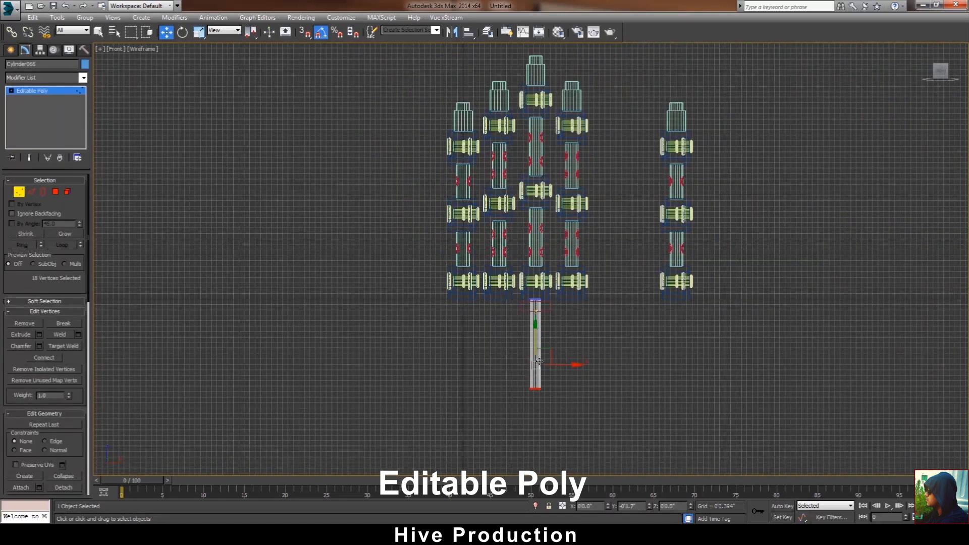
pyautogui.moveTo(539, 362); pyautogui.dragTo(540, 369)
pyautogui.click(569, 347)
pyautogui.scroll(4, 559, 355)
pyautogui.moveTo(559, 355); pyautogui.dragTo(630, 336, button='middle')
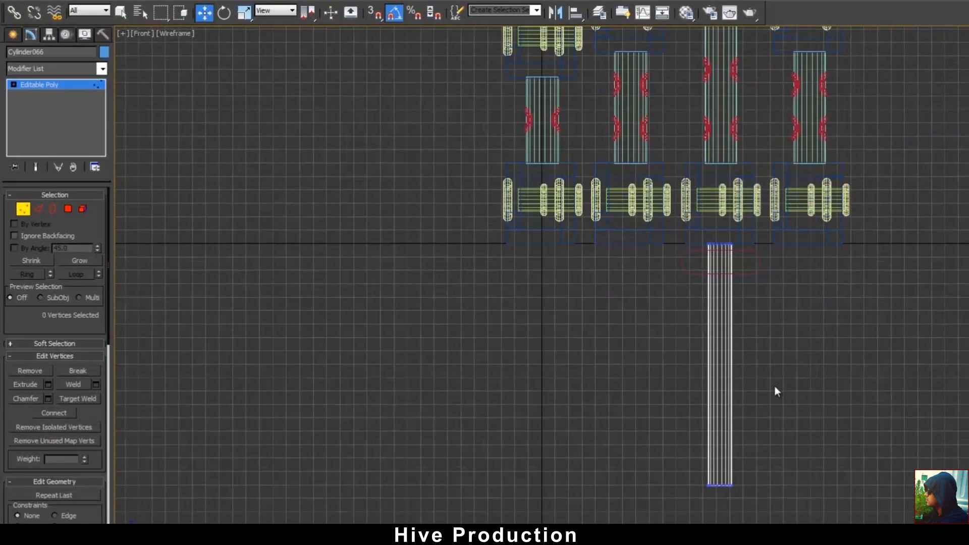
# Step: Draw a straight line from the plate's right end down to the right side of the cylinder's lower end
pyautogui.click(24, 209)
pyautogui.click(747, 276)
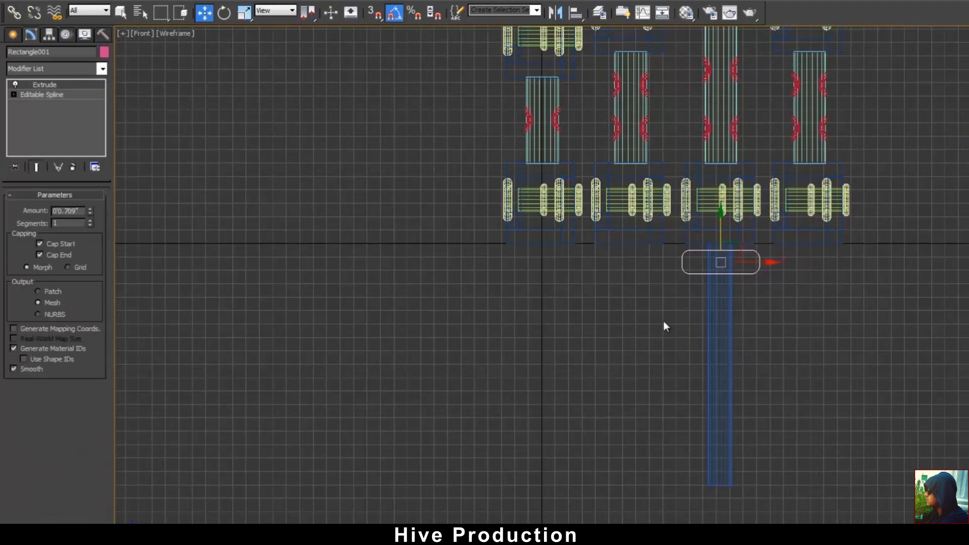
pyautogui.click(14, 35)
pyautogui.click(29, 54)
pyautogui.click(31, 118)
pyautogui.click(757, 273)
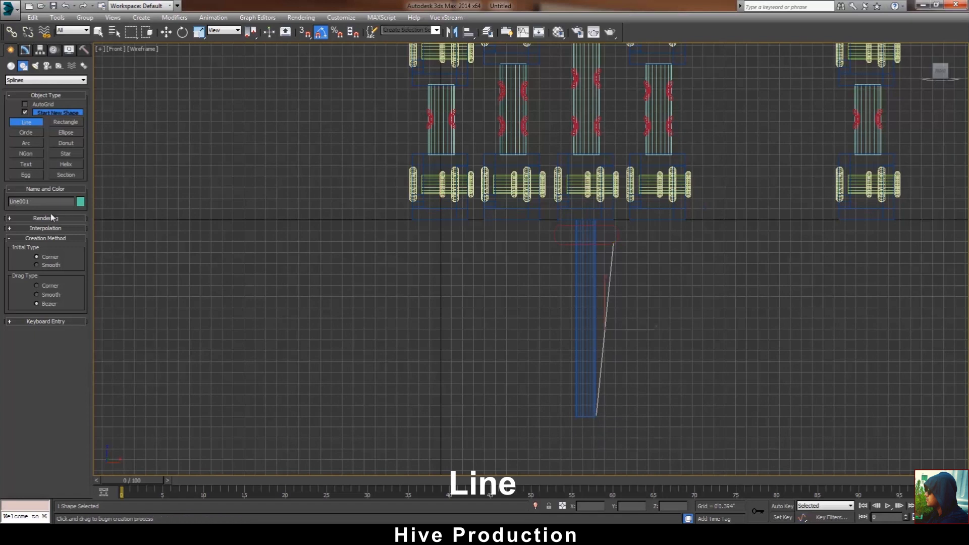
# Step: Enable the line in the renderer and viewport with a radial thickness of about 0.183"
pyautogui.click(23, 48)
pyautogui.click(40, 181)
pyautogui.click(31, 198)
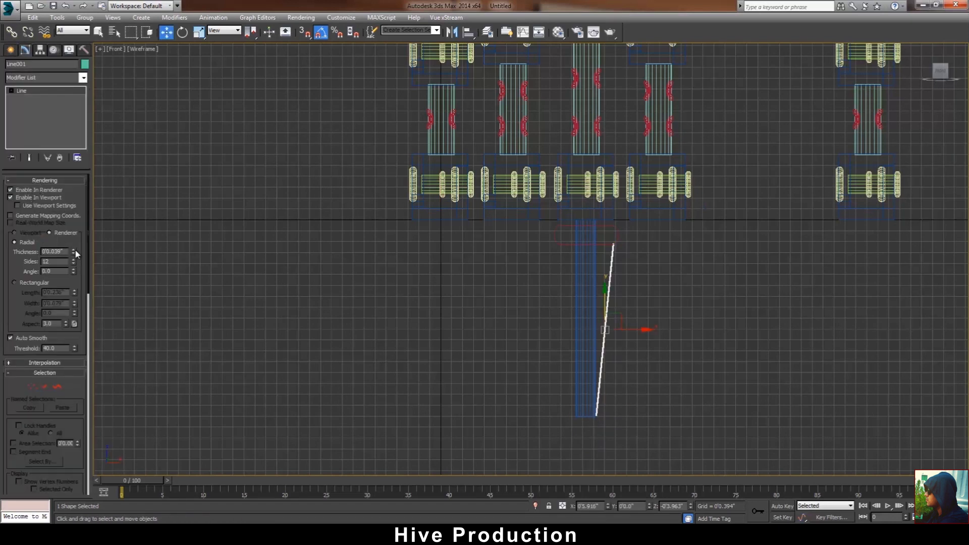
pyautogui.click(29, 99)
pyautogui.click(611, 244)
pyautogui.click(21, 91)
# Step: Shift the line in depth to about Y -0.288" to align it with the cylinder, and lower the rounded plate slightly
pyautogui.press('p')
pyautogui.scroll(-3, 697, 375)
pyautogui.moveTo(626, 409)
pyautogui.mouseDown(button='middle')
pyautogui.moveTo(604, 338)
pyautogui.moveTo(554, 322)
pyautogui.moveTo(518, 382)
pyautogui.mouseUp(button='middle')
pyautogui.moveTo(575, 319); pyautogui.dragTo(550, 323)
pyautogui.keyDown('alt'); pyautogui.moveTo(549, 348); pyautogui.dragTo(619, 360, button='middle'); pyautogui.keyUp('alt')
pyautogui.click(539, 197)
pyautogui.moveTo(514, 177); pyautogui.dragTo(514, 195)
pyautogui.click(543, 228)
pyautogui.hotkey('alt', 'w')
pyautogui.hotkey('alt', 'w')
pyautogui.press('f')
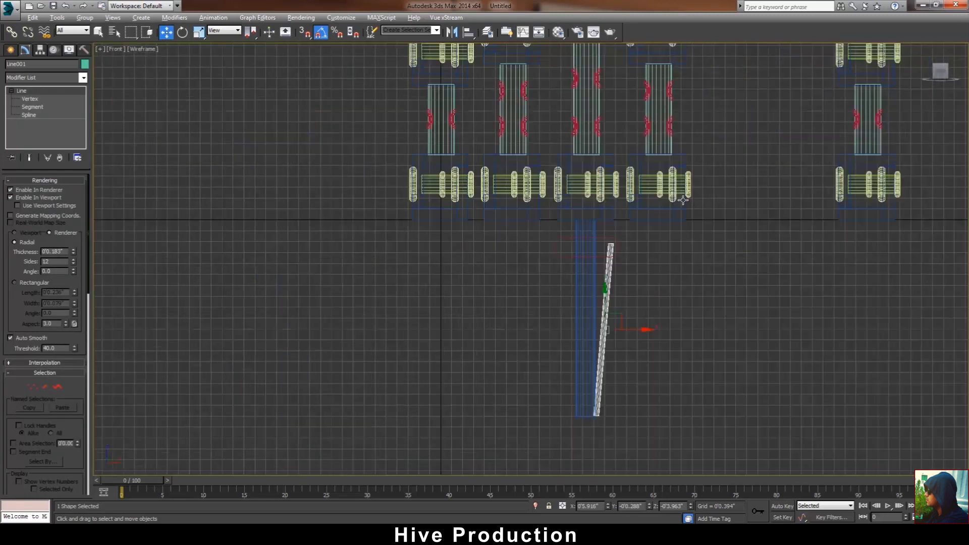
# Step: Refine the line with a vertex near its upper end and bend the end vertex about 0.5" outward and 0.7" up
pyautogui.scroll(4, 681, 200)
pyautogui.scroll(-10, 27, 316)
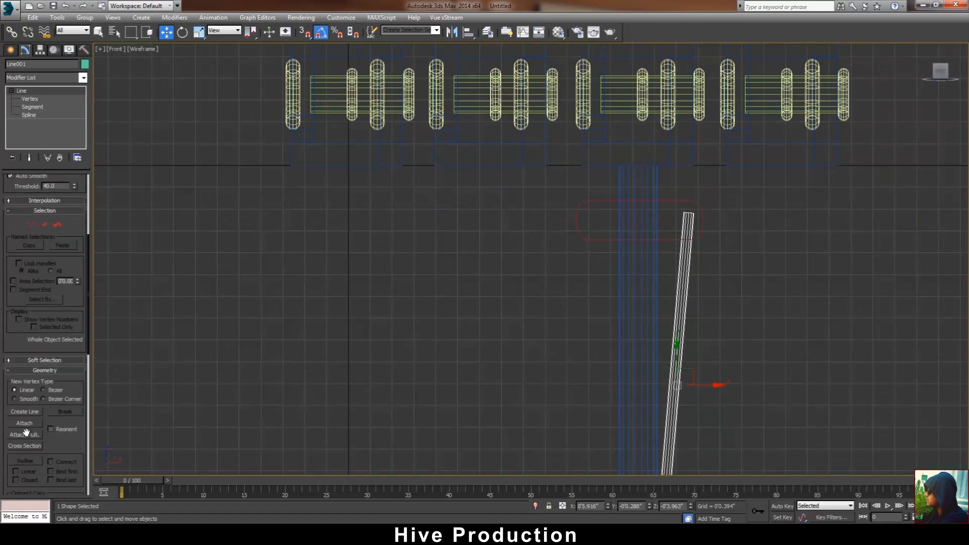
pyautogui.press('1')
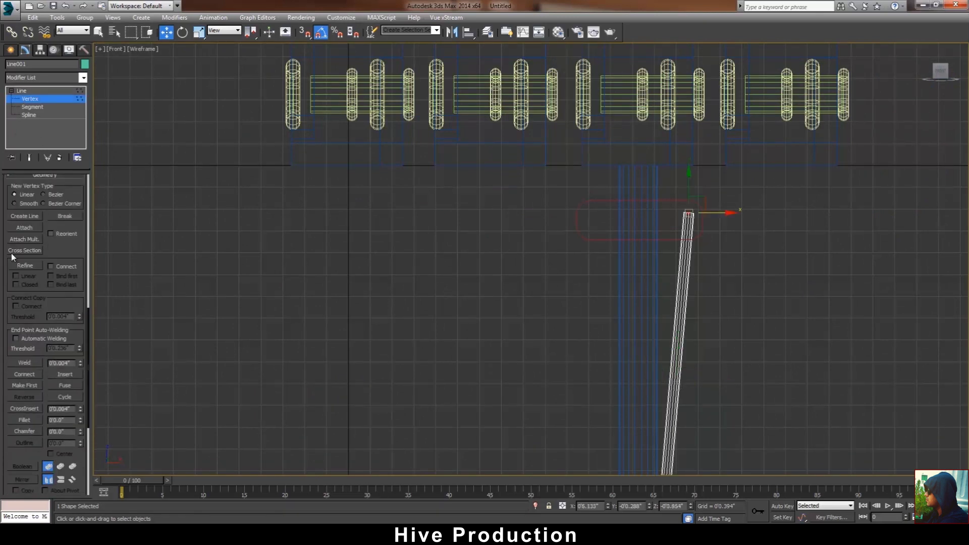
pyautogui.moveTo(698, 256); pyautogui.dragTo(699, 217)
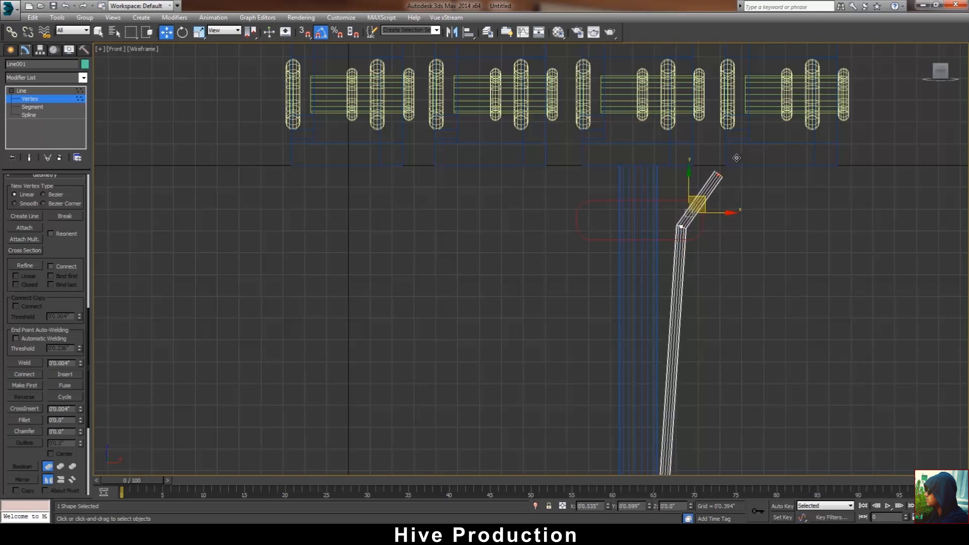
# Step: Copy the bent line to the cylinder's left side and mirror the copy, showing the result in Perspective
pyautogui.scroll(-3, 848, 226)
pyautogui.keyDown('shift'); pyautogui.moveTo(828, 249); pyautogui.dragTo(799, 250); pyautogui.keyUp('shift')
pyautogui.click(486, 305)
pyautogui.click(451, 32)
pyautogui.click(456, 335)
pyautogui.hotkey('alt', 'w')
pyautogui.click(709, 392)
pyautogui.hotkey('alt', 'w')
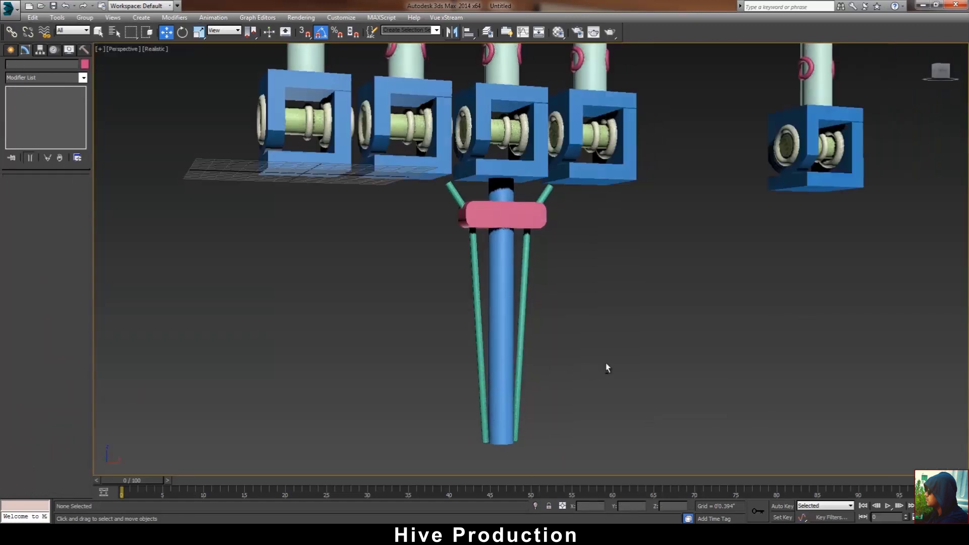
# Step: Move the left line closer to the cylinder and reshape its upper bend, placing the top vertex near X 4.357", Z 0.132"
pyautogui.click(479, 338)
pyautogui.moveTo(491, 329); pyautogui.dragTo(495, 329)
pyautogui.keyDown('alt'); pyautogui.moveTo(596, 297); pyautogui.dragTo(585, 275, button='middle'); pyautogui.keyUp('alt')
pyautogui.press('f')
pyautogui.press('1')
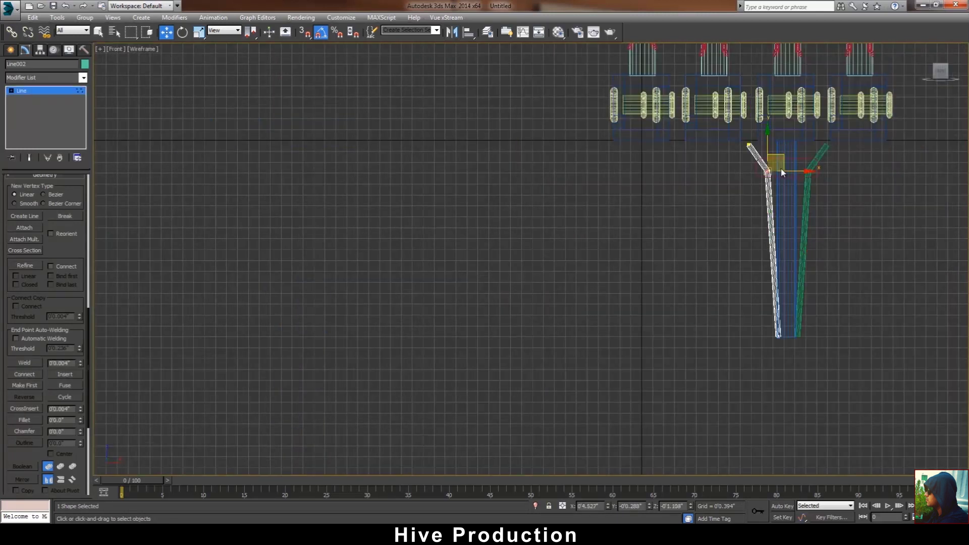
pyautogui.moveTo(781, 169); pyautogui.dragTo(786, 172)
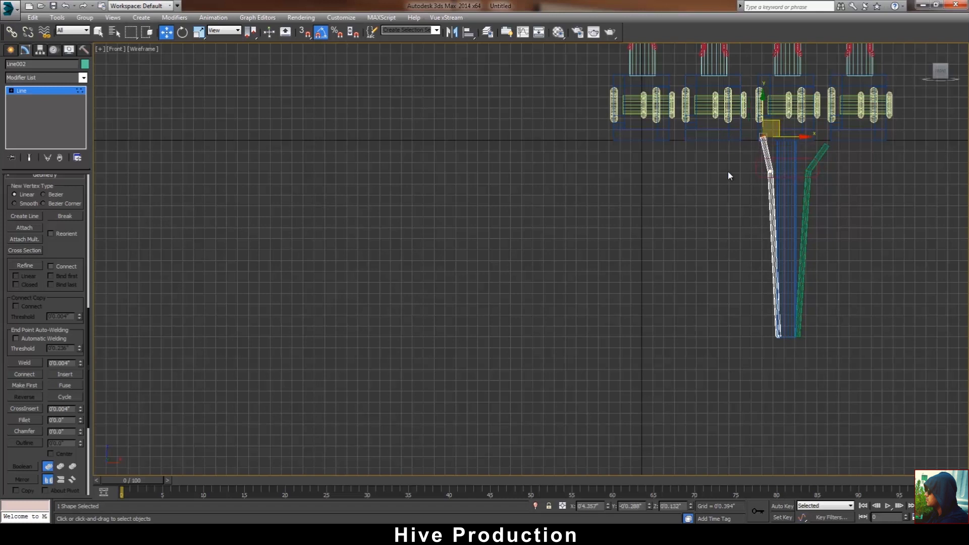
# Step: Pull the left line's bottom vertex forward to about Y -0.715" so the line slants away from the cylinder
pyautogui.moveTo(797, 336); pyautogui.dragTo(799, 336)
pyautogui.hotkey('alt', 'w')
pyautogui.rightClick(488, 404)
pyautogui.hotkey('alt', 'w')
pyautogui.hotkey('alt', 'w')
pyautogui.rightClick(713, 438)
pyautogui.hotkey('alt', 'w')
pyautogui.keyDown('alt'); pyautogui.moveTo(602, 408); pyautogui.dragTo(547, 157, button='middle'); pyautogui.keyUp('alt')
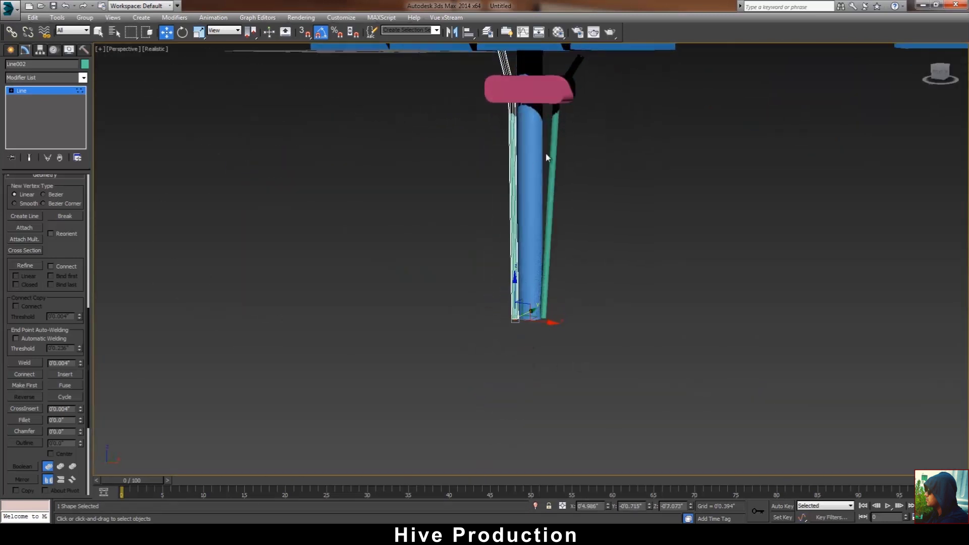
# Step: Replace the right line with a mirrored copy of the left one, and duplicate the plate, cylinder and lines beneath the other three fingers
pyautogui.click(28, 93)
pyautogui.click(556, 133)
pyautogui.press('Delete')
pyautogui.click(512, 154)
pyautogui.press('f')
pyautogui.moveTo(512, 154)
pyautogui.mouseDown(button='middle')
pyautogui.moveTo(683, 241)
pyautogui.moveTo(623, 234)
pyautogui.mouseUp(button='middle')
pyautogui.keyDown('shift'); pyautogui.moveTo(701, 248); pyautogui.dragTo(736, 253); pyautogui.keyUp('shift')
pyautogui.click(484, 310)
pyautogui.hotkey('alt', 'm')
pyautogui.press('Return')
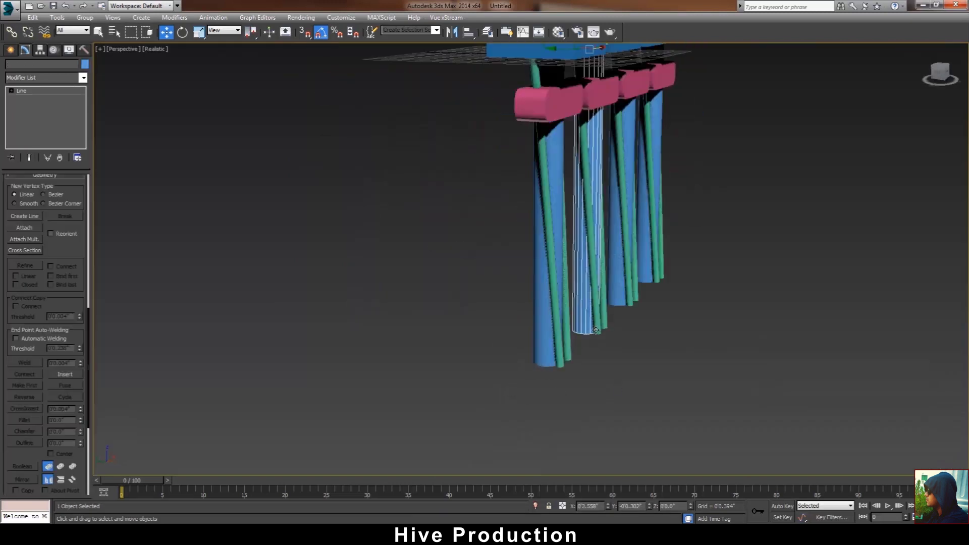
# Step: Examine the cylinders and slanted lines beneath the four fingers from several angles
pyautogui.scroll(4, 555, 212)
pyautogui.click(520, 227)
pyautogui.scroll(-8, 493, 340)
pyautogui.click(537, 392)
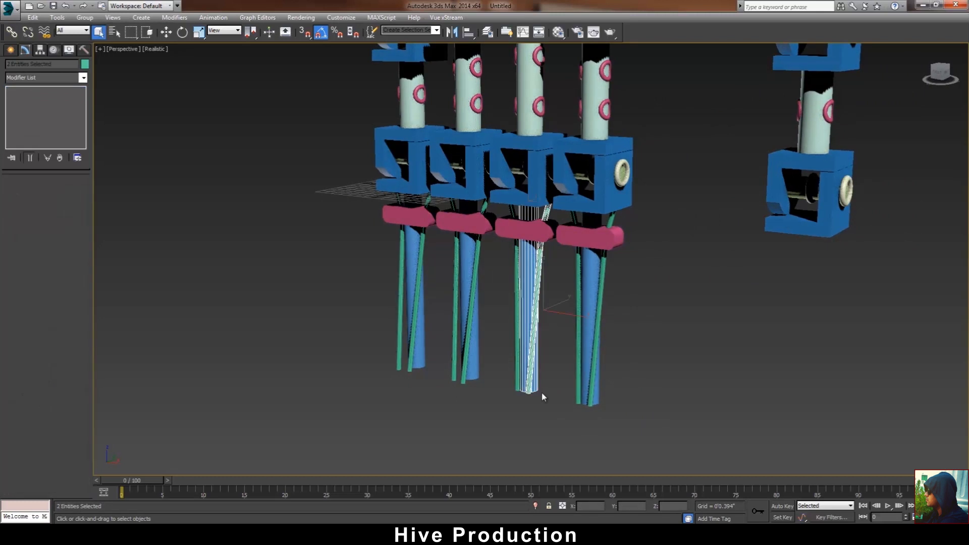
pyautogui.click(514, 386)
pyautogui.click(576, 374)
pyautogui.click(590, 374)
pyautogui.keyDown('alt'); pyautogui.moveTo(514, 407); pyautogui.dragTo(642, 347, button='middle'); pyautogui.keyUp('alt')
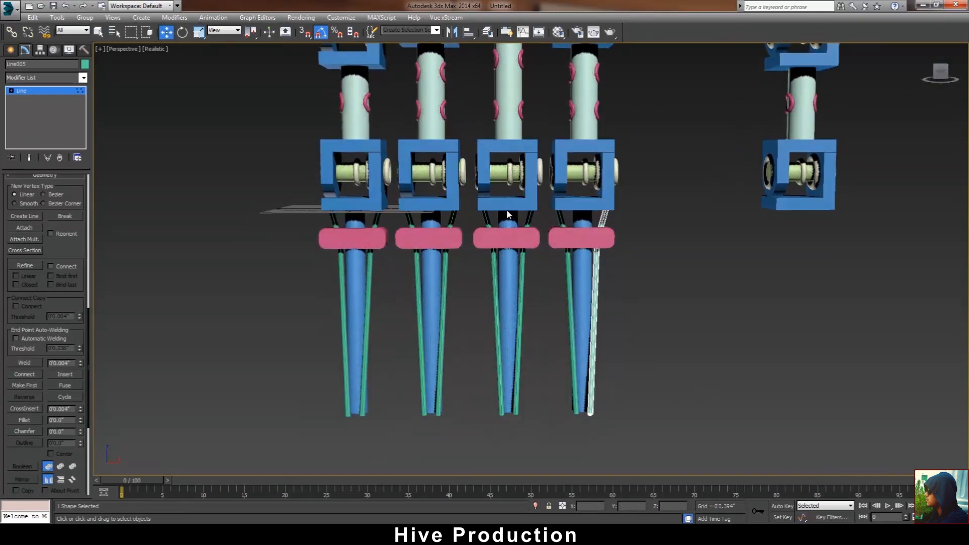
pyautogui.keyDown('alt'); pyautogui.moveTo(501, 303); pyautogui.dragTo(564, 300, button='middle'); pyautogui.keyUp('alt')
# Step: Copy the third finger's long cylinder about 2.147" forward in the Left view
pyautogui.hotkey('alt', 'w')
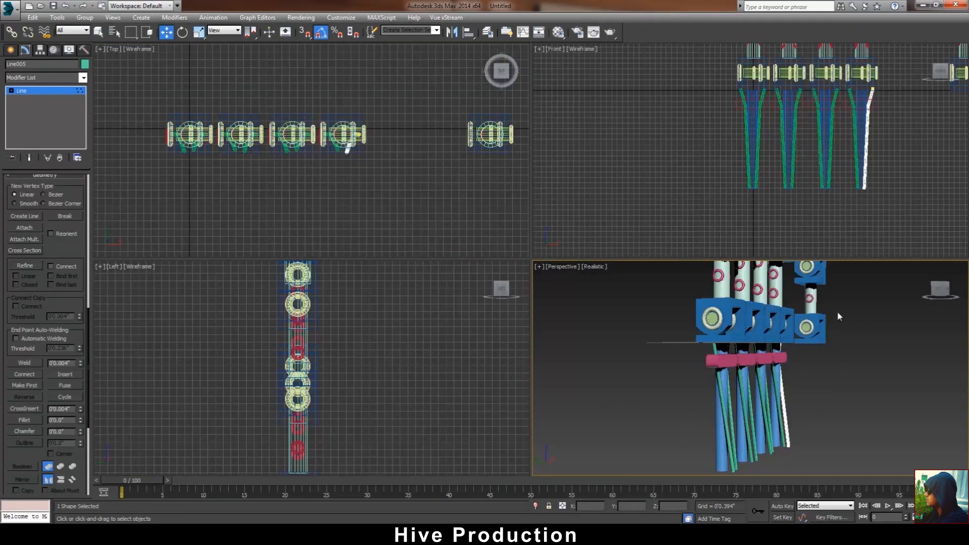
pyautogui.click(41, 91)
pyautogui.keyDown('shift'); pyautogui.moveTo(308, 331); pyautogui.dragTo(350, 338); pyautogui.keyUp('shift')
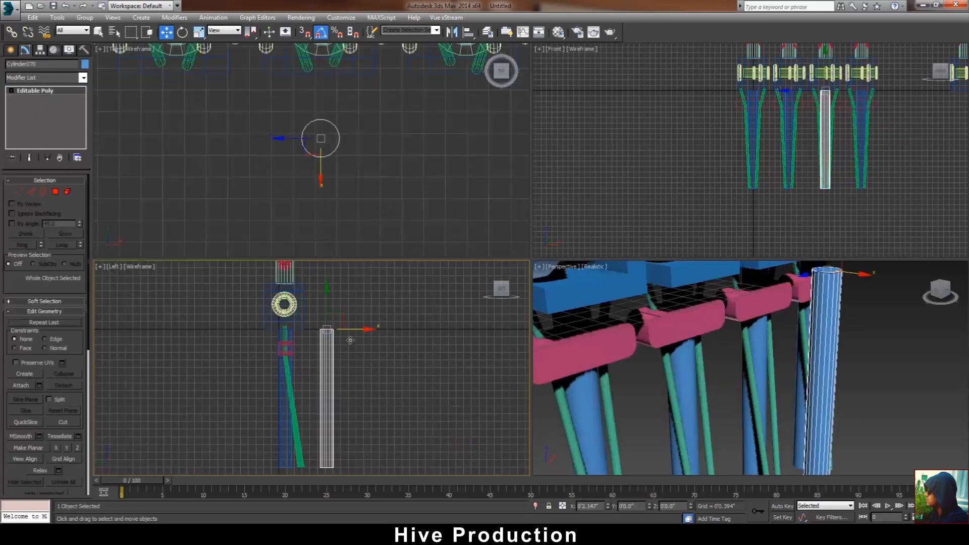
pyautogui.click(483, 309)
# Step: Scale the copied cylinder down in X and Y to about 36 percent, making a thin rod of the same length
pyautogui.press('4')
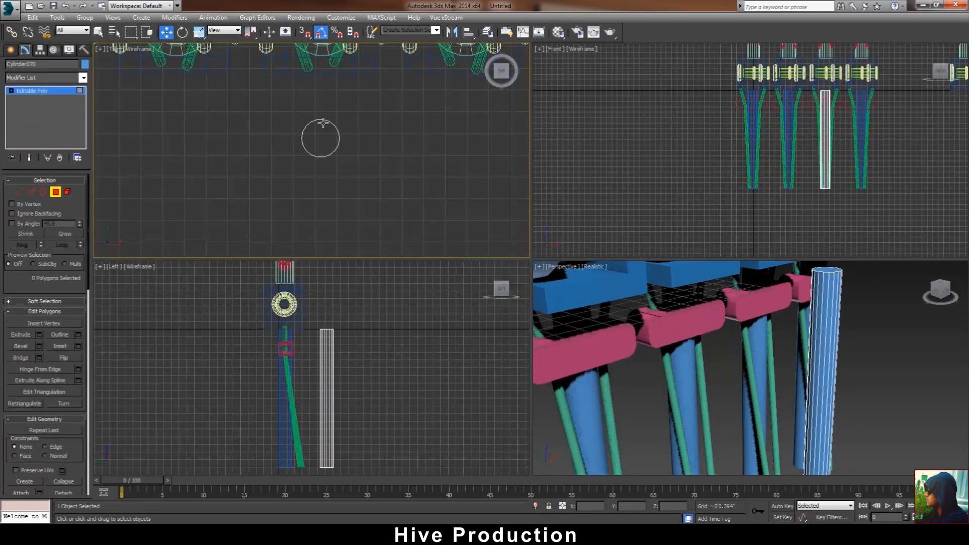
pyautogui.press('r')
pyautogui.click(319, 123)
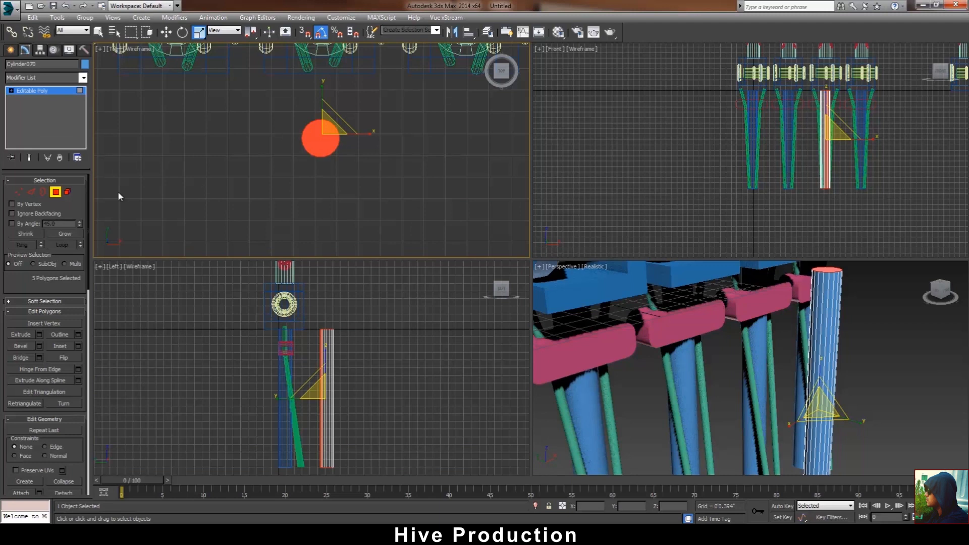
pyautogui.click(55, 192)
pyautogui.moveTo(322, 99); pyautogui.dragTo(322, 164)
pyautogui.moveTo(361, 138); pyautogui.dragTo(295, 143)
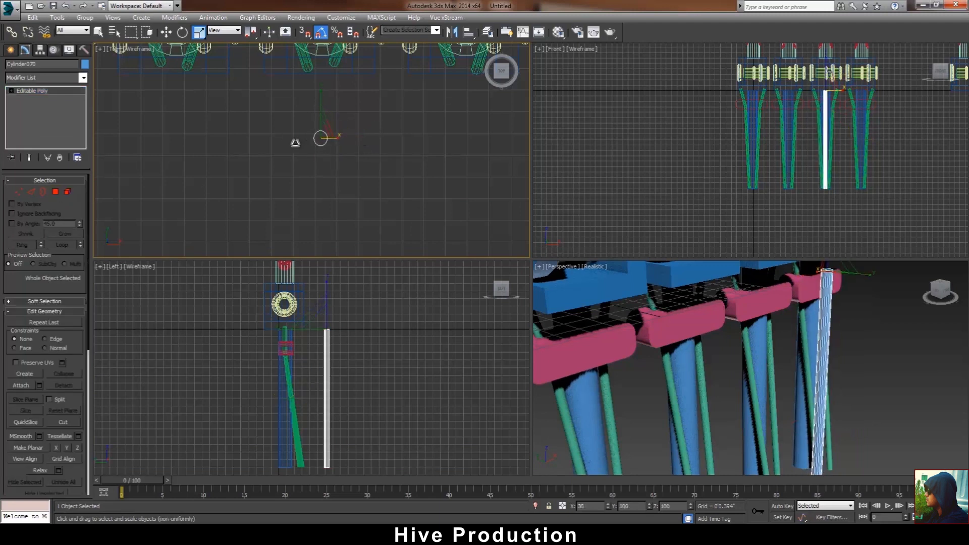
# Step: Connect the thin rod's lengthwise edges with two segments and move the new edge loops up to bound a short upper section
pyautogui.rightClick(402, 346)
pyautogui.press('2')
pyautogui.hotkey('alt', 'w')
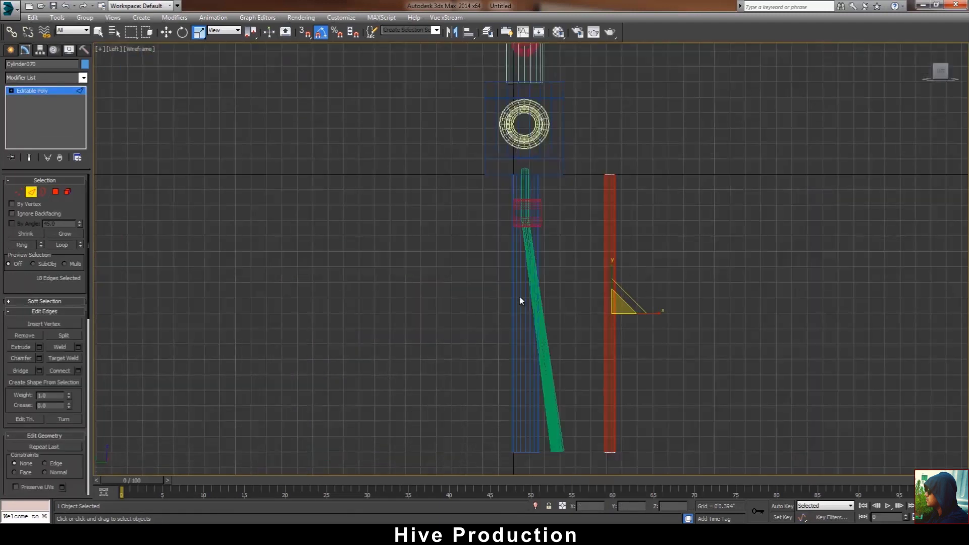
pyautogui.click(77, 371)
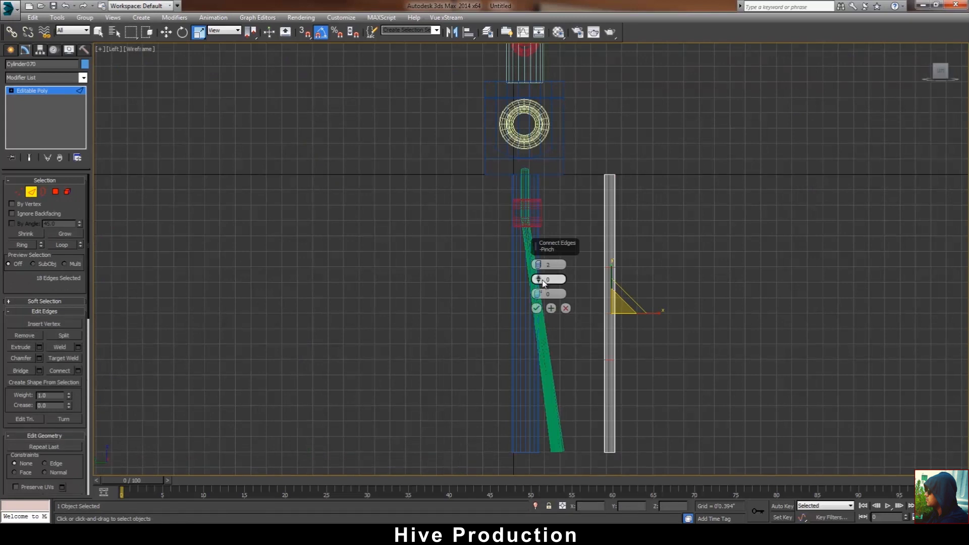
pyautogui.click(537, 308)
pyautogui.press('w')
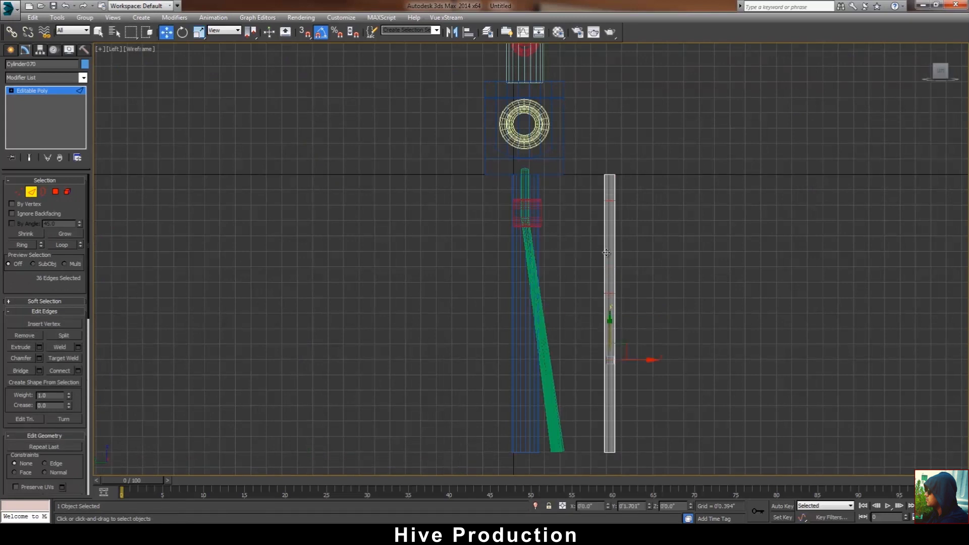
pyautogui.press('1')
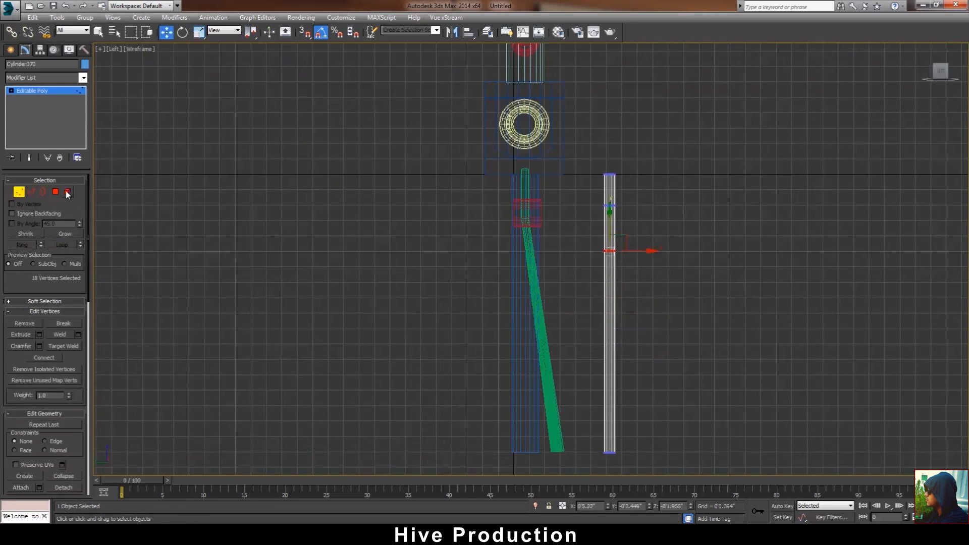
# Step: Extrude the band of 18 polygons between the rod's two edge loops slightly outward to form a thicker collar
pyautogui.click(55, 193)
pyautogui.hotkey('alt', 'w')
pyautogui.rightClick(722, 415)
pyautogui.hotkey('alt', 'w')
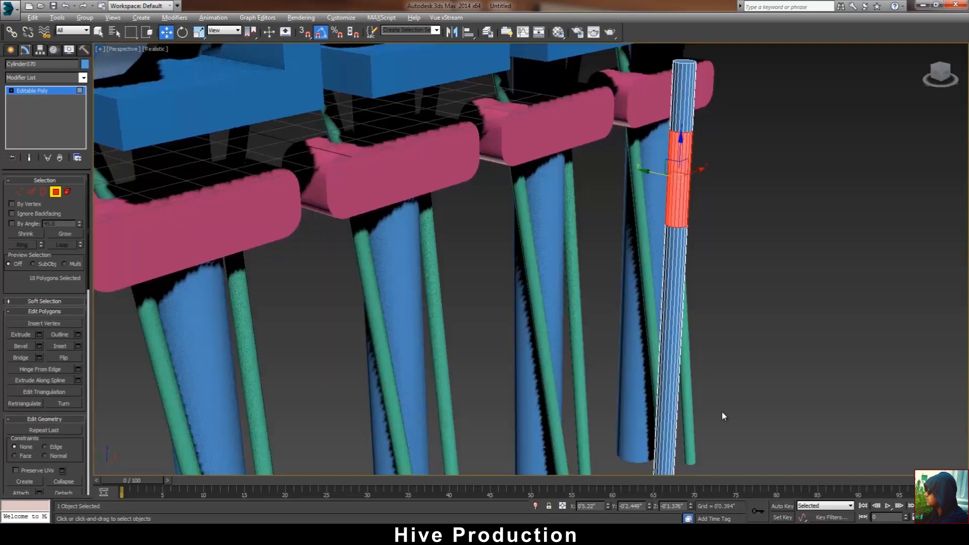
pyautogui.moveTo(538, 279); pyautogui.dragTo(535, 326)
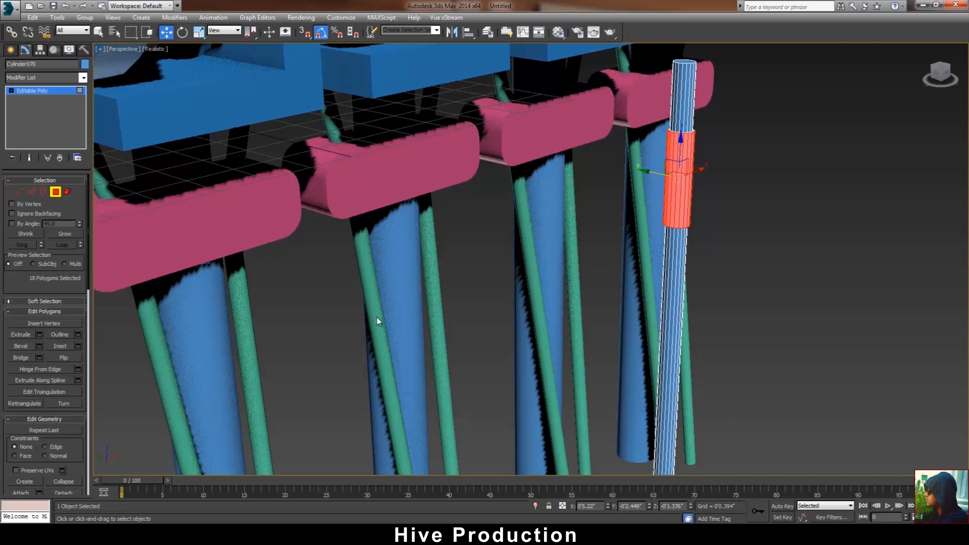
# Step: Connect the lengthwise edges of the rod's section below the collar with two segments
pyautogui.hotkey('alt', 'w')
pyautogui.hotkey('alt', 'w')
pyautogui.press('2')
pyautogui.moveTo(549, 334); pyautogui.dragTo(661, 353)
pyautogui.click(78, 370)
pyautogui.click(537, 308)
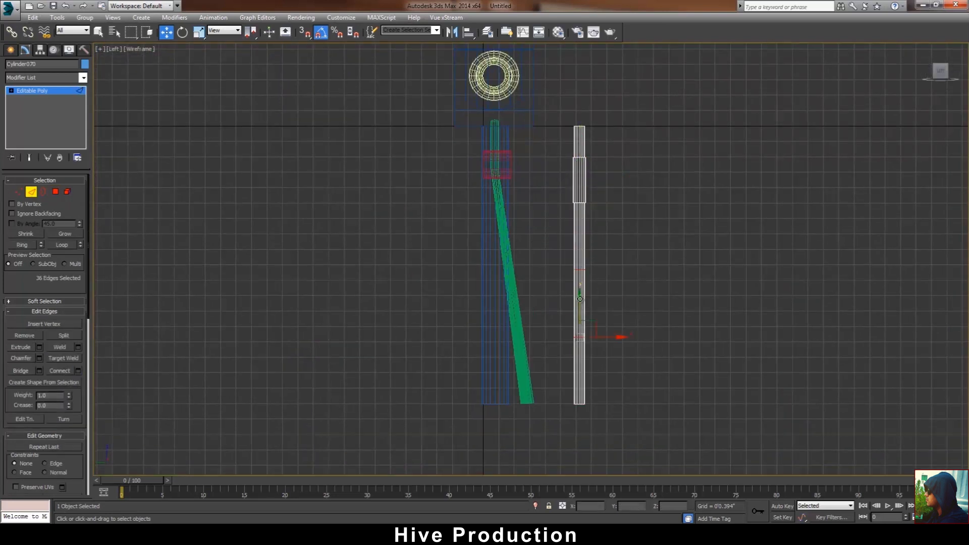
# Step: Extrude the band of polygons between the rod's two lower edge loops slightly outward to form a second collar
pyautogui.press('1')
pyautogui.moveTo(608, 298); pyautogui.dragTo(554, 344)
pyautogui.click(55, 191)
pyautogui.click(39, 334)
pyautogui.click(537, 292)
pyautogui.click(55, 191)
# Step: Rotate the collared rod into a slant and place its upper end just beneath the finger base
pyautogui.press('e')
pyautogui.moveTo(626, 129); pyautogui.dragTo(529, 120)
pyautogui.press('w')
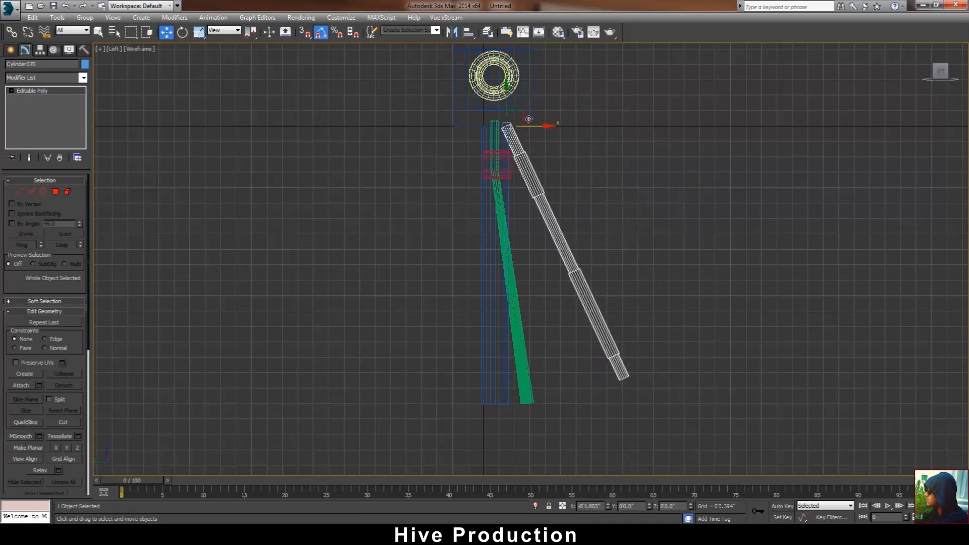
# Step: Adjust the vertices of the slanted rod's lower tip along its Local axis and return the coordinate system to View
pyautogui.press('1')
pyautogui.click(223, 30)
pyautogui.click(225, 68)
pyautogui.click(222, 31)
pyautogui.click(220, 38)
pyautogui.moveTo(633, 353); pyautogui.dragTo(639, 369)
pyautogui.click(671, 288)
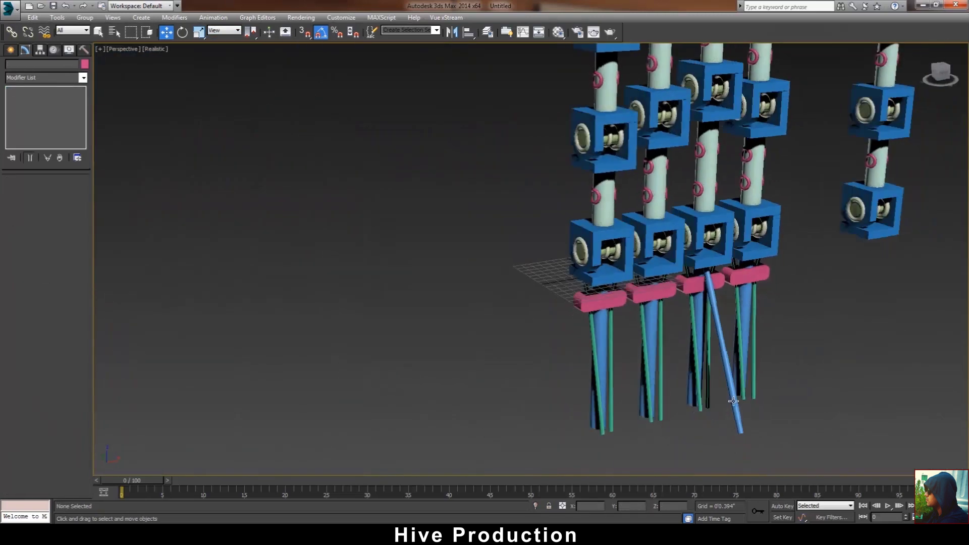
# Step: Copy the slanted rod sideways so that one rod stands beneath each of the four fingers
pyautogui.keyDown('alt'); pyautogui.moveTo(733, 401); pyautogui.dragTo(729, 387, button='middle'); pyautogui.keyUp('alt')
pyautogui.click(729, 388)
pyautogui.keyDown('shift'); pyautogui.moveTo(705, 254); pyautogui.dragTo(660, 252); pyautogui.keyUp('shift')
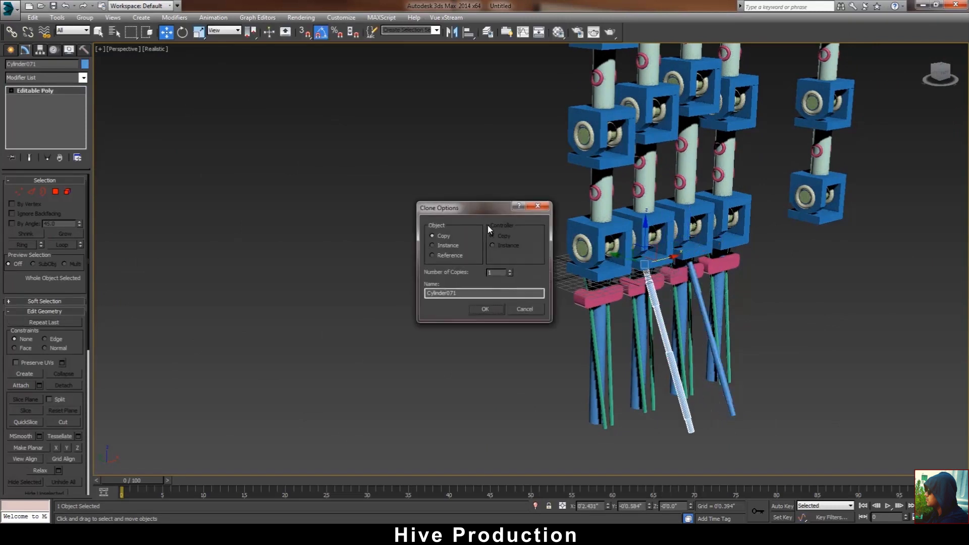
pyautogui.click(509, 271)
pyautogui.click(484, 309)
pyautogui.keyDown('alt'); pyautogui.moveTo(719, 389); pyautogui.dragTo(662, 348, button='middle'); pyautogui.keyUp('alt')
pyautogui.moveTo(663, 287)
pyautogui.mouseDown()
pyautogui.moveTo(797, 292)
pyautogui.moveTo(831, 312)
pyautogui.mouseUp()
pyautogui.click(494, 308)
pyautogui.click(656, 391)
pyautogui.moveTo(656, 391)
pyautogui.keyDown('alt'); pyautogui.mouseDown(button='middle')
pyautogui.moveTo(703, 405)
pyautogui.moveTo(707, 395)
pyautogui.moveTo(697, 398)
pyautogui.mouseUp(button='middle'); pyautogui.keyUp('alt')
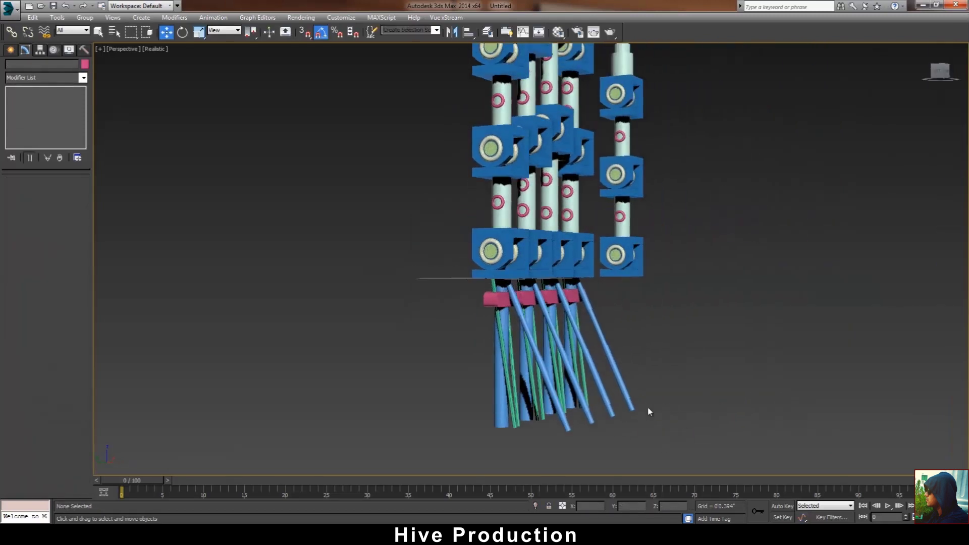
# Step: In the front view, draw curved cable lines down along the first and second fingers' long cylinders
pyautogui.press('f')
pyautogui.click(11, 50)
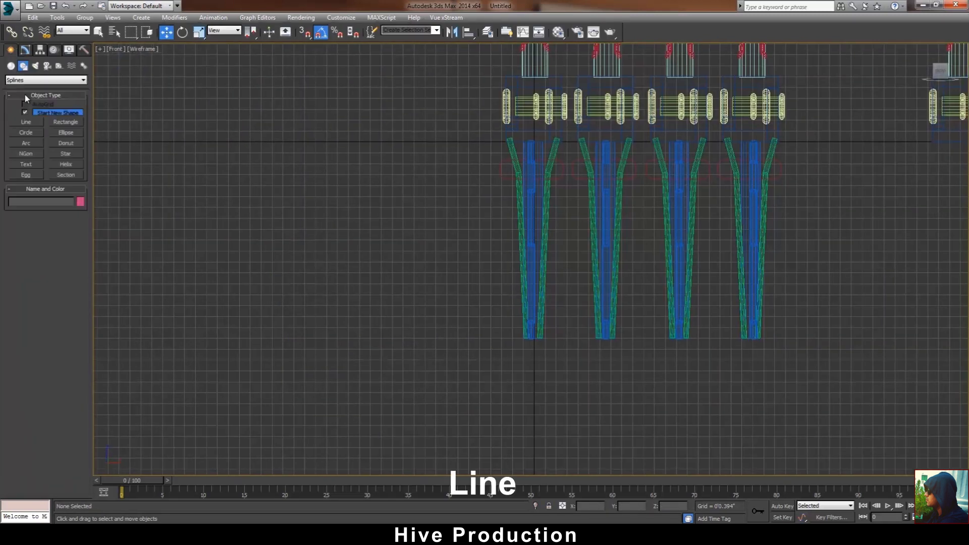
pyautogui.click(25, 121)
pyautogui.click(532, 142)
pyautogui.moveTo(521, 224); pyautogui.dragTo(540, 315)
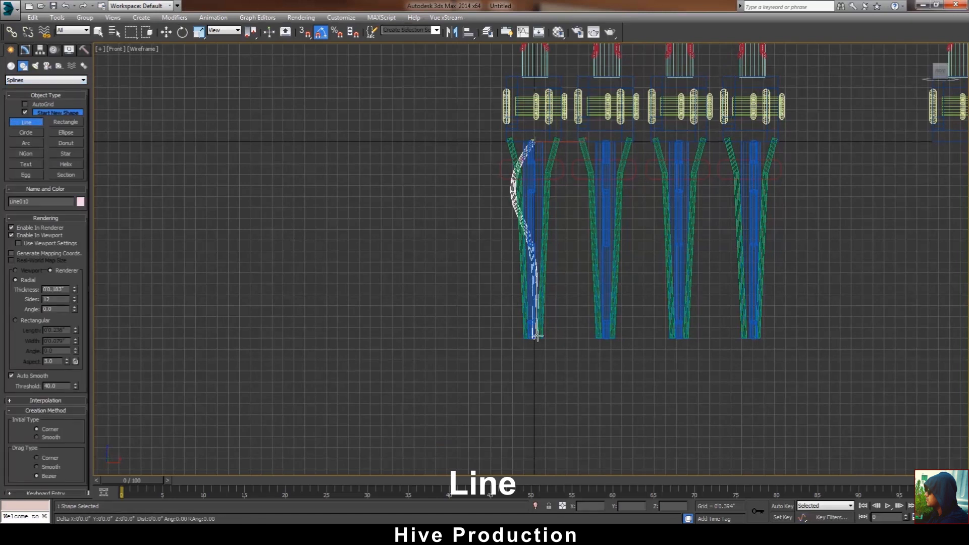
pyautogui.click(601, 141)
pyautogui.moveTo(613, 199); pyautogui.dragTo(623, 252)
pyautogui.moveTo(614, 313); pyautogui.dragTo(600, 339)
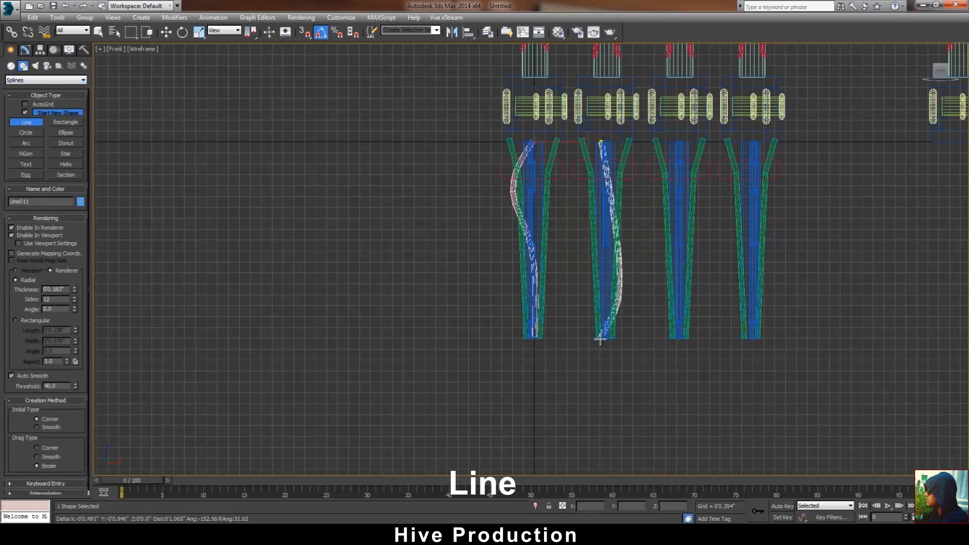
# Step: Draw two more curved cable lines along the third and fourth fingers' long cylinders
pyautogui.click(678, 142)
pyautogui.click(656, 232)
pyautogui.click(685, 338)
pyautogui.rightClick(752, 339)
pyautogui.click(745, 338)
pyautogui.moveTo(760, 226); pyautogui.dragTo(750, 171)
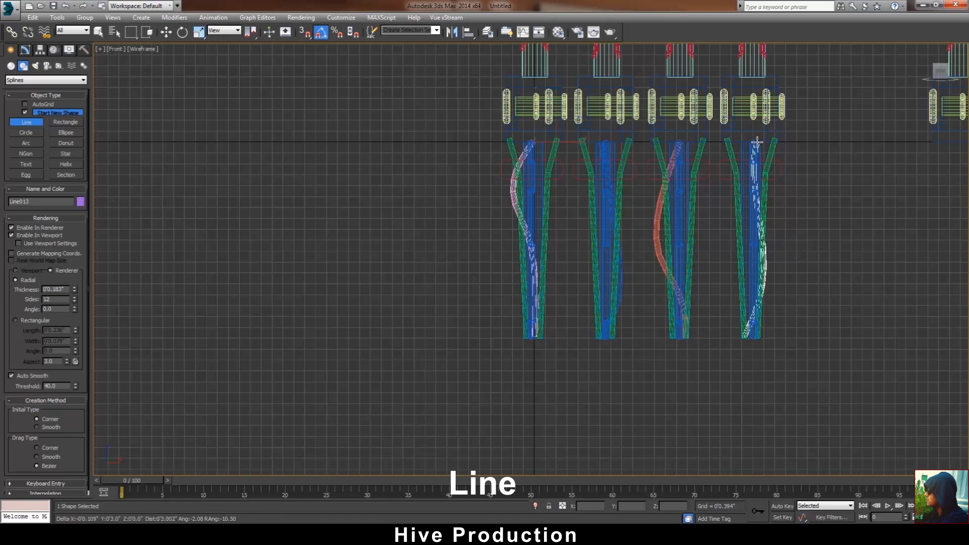
pyautogui.click(757, 141)
pyautogui.rightClick(757, 141)
# Step: Select the four curved cables together and move them forward, in front of the pink plates
pyautogui.hotkey('alt', 'w')
pyautogui.hotkey('alt', 'w')
pyautogui.keyDown('alt'); pyautogui.moveTo(747, 386); pyautogui.dragTo(698, 352, button='middle'); pyautogui.keyUp('alt')
pyautogui.rightClick(590, 391)
pyautogui.hotkey('alt', 'w')
pyautogui.keyDown('ctrl'); pyautogui.click(825, 145); pyautogui.keyUp('ctrl')
pyautogui.keyDown('ctrl'); pyautogui.click(741, 121); pyautogui.keyUp('ctrl')
pyautogui.scroll(6, 711, 423)
pyautogui.press('F3')
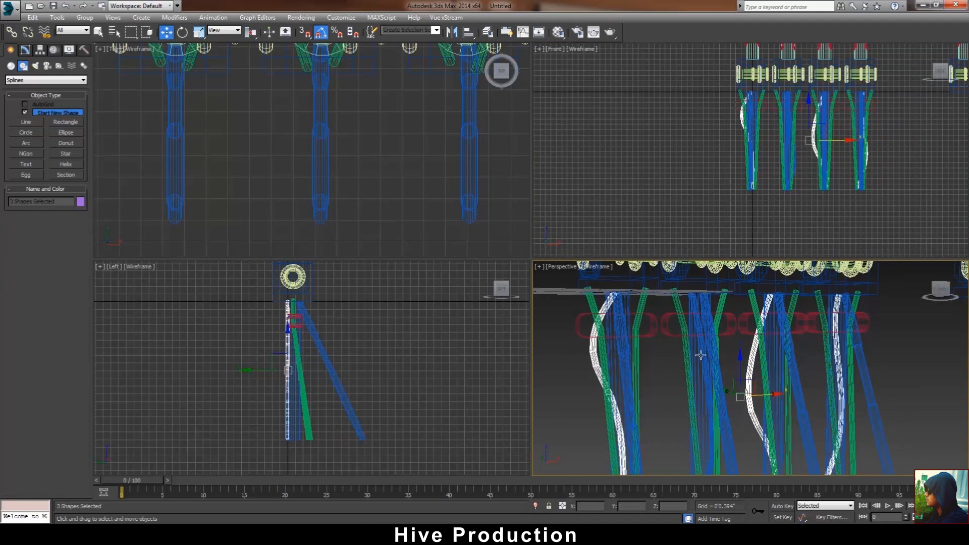
pyautogui.keyDown('ctrl'); pyautogui.click(706, 362); pyautogui.keyUp('ctrl')
pyautogui.moveTo(723, 433)
pyautogui.mouseDown(button='middle')
pyautogui.moveTo(713, 403)
pyautogui.moveTo(521, 345)
pyautogui.moveTo(540, 335)
pyautogui.moveTo(463, 337)
pyautogui.moveTo(372, 203)
pyautogui.mouseUp(button='middle')
pyautogui.hotkey('alt', 'w')
pyautogui.press('F3')
# Step: Reposition the upper and lower end points of the first finger's curved cable
pyautogui.click(369, 199)
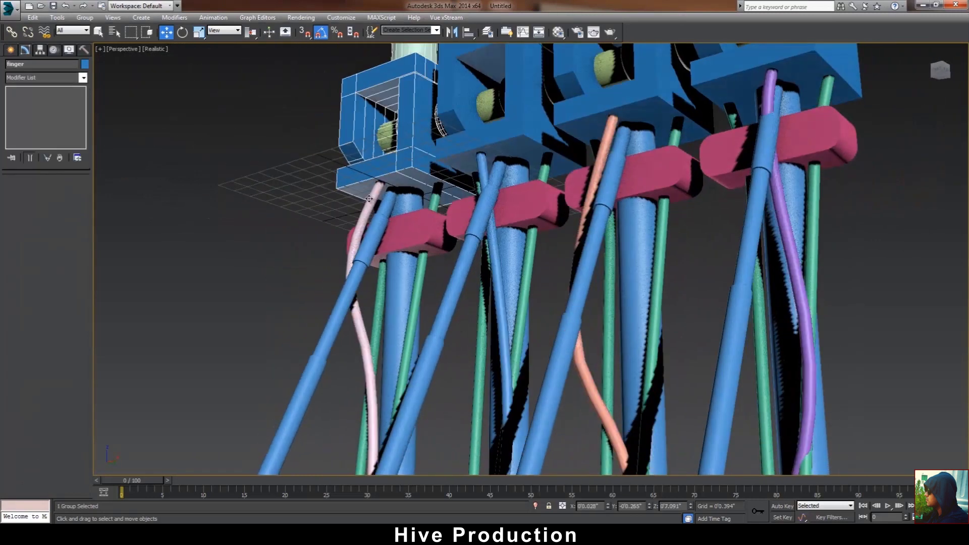
pyautogui.click(369, 204)
pyautogui.moveTo(409, 193); pyautogui.dragTo(414, 196)
pyautogui.keyDown('alt'); pyautogui.moveTo(415, 195); pyautogui.dragTo(580, 229, button='middle'); pyautogui.keyUp('alt')
pyautogui.click(441, 422)
pyautogui.moveTo(423, 409); pyautogui.dragTo(450, 420)
pyautogui.keyDown('alt'); pyautogui.moveTo(606, 363); pyautogui.dragTo(569, 358, button='middle'); pyautogui.keyUp('alt')
pyautogui.click(24, 93)
# Step: Reposition the lower and upper end vertices of the second finger's cable, and select the third cable
pyautogui.click(580, 374)
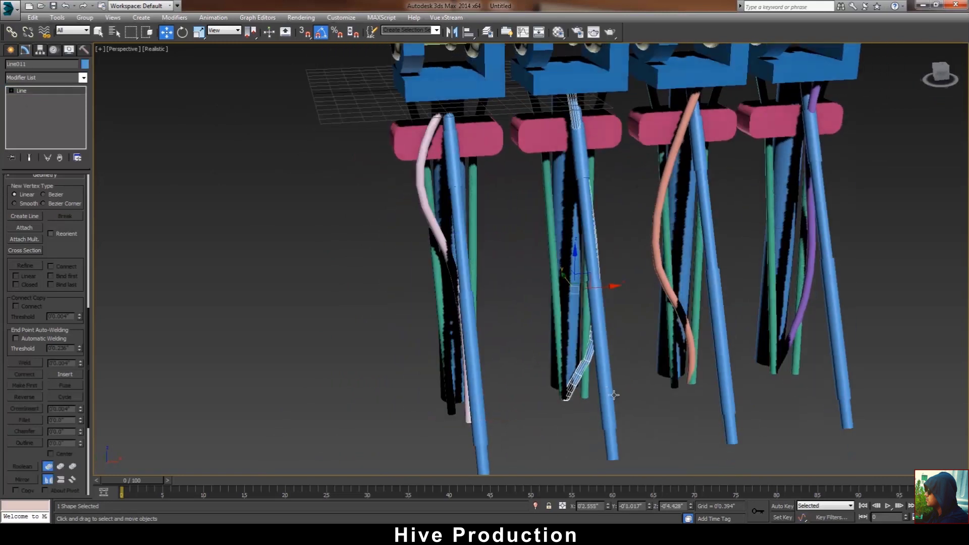
pyautogui.keyDown('alt'); pyautogui.moveTo(613, 395); pyautogui.dragTo(569, 372, button='middle'); pyautogui.keyUp('alt')
pyautogui.press('1')
pyautogui.click(572, 415)
pyautogui.keyDown('alt'); pyautogui.moveTo(593, 421); pyautogui.dragTo(581, 438, button='middle'); pyautogui.keyUp('alt')
pyautogui.moveTo(592, 406); pyautogui.dragTo(594, 379)
pyautogui.click(574, 93)
pyautogui.moveTo(573, 93); pyautogui.dragTo(619, 266, button='middle')
pyautogui.moveTo(559, 180); pyautogui.dragTo(554, 215)
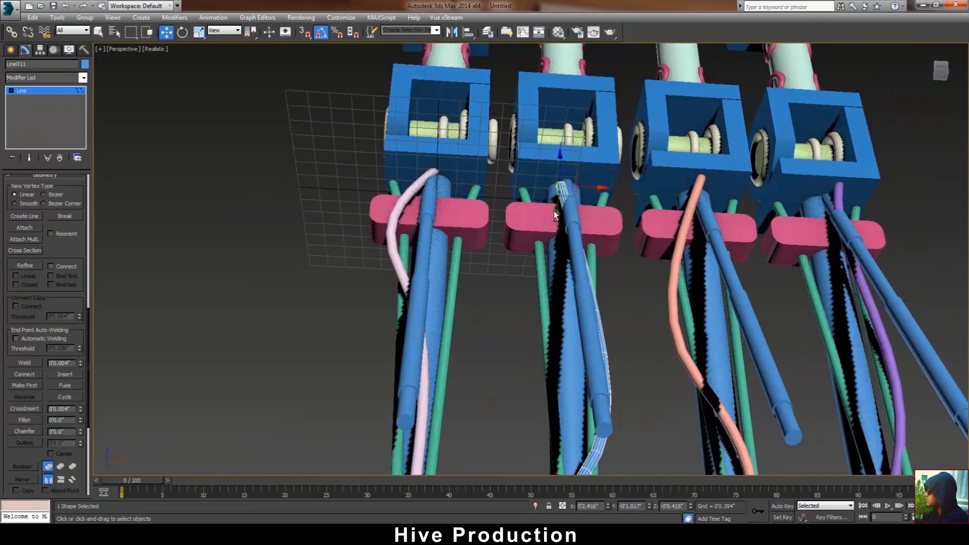
pyautogui.keyDown('alt'); pyautogui.moveTo(554, 210); pyautogui.dragTo(622, 252, button='middle'); pyautogui.keyUp('alt')
pyautogui.moveTo(536, 172); pyautogui.dragTo(551, 133)
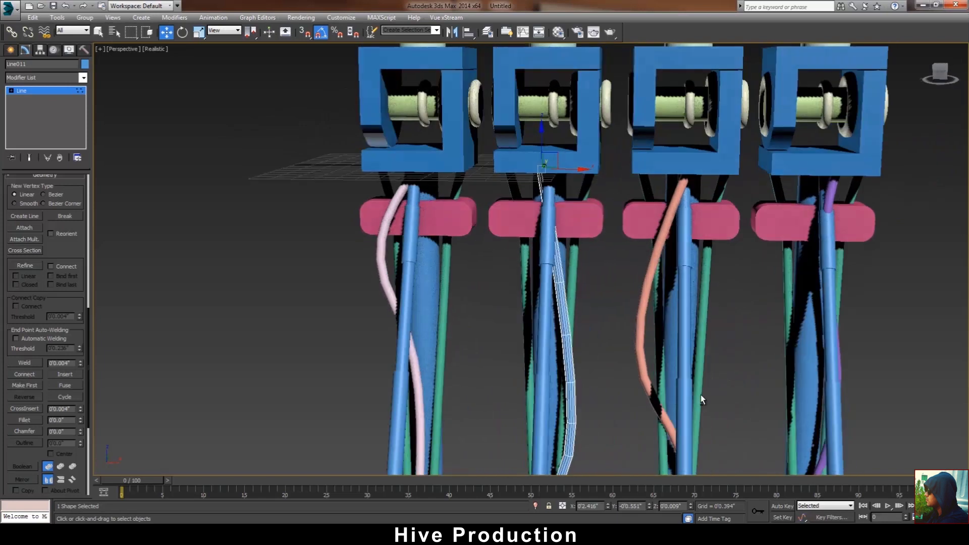
pyautogui.click(39, 93)
pyautogui.click(654, 268)
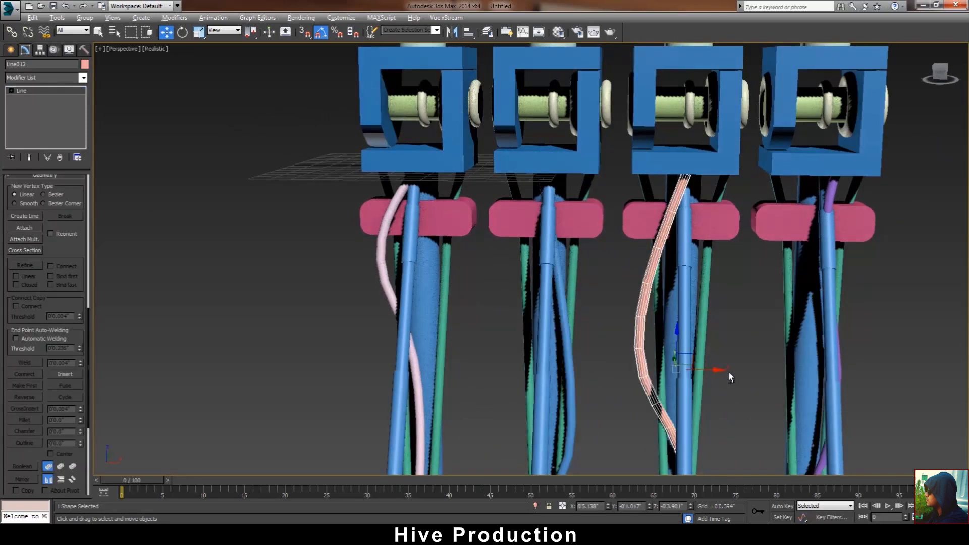
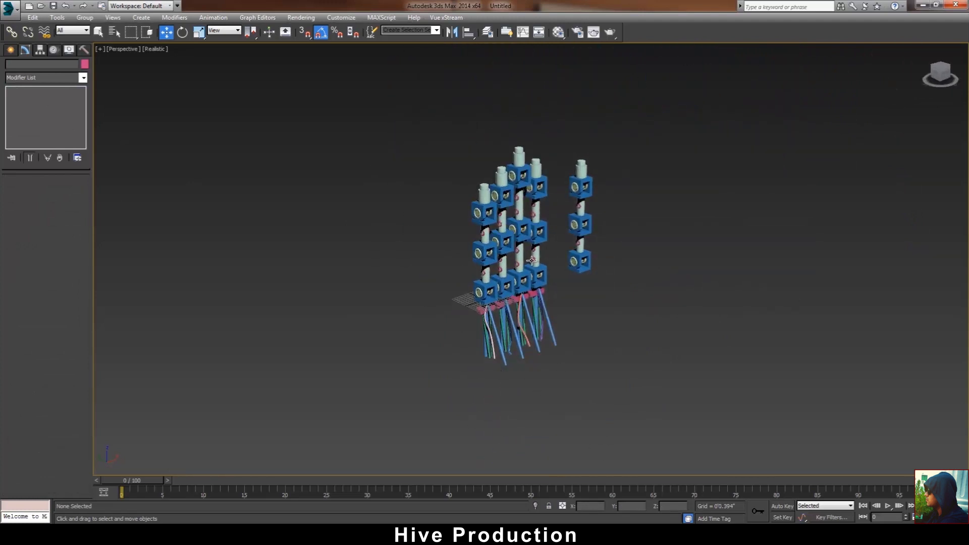
# Step: In the top view, draw a closed palm outline around the four fingers with a stepped thumb extension and filleted corners
pyautogui.scroll(4, 515, 301)
pyautogui.moveTo(555, 326)
pyautogui.keyDown('alt'); pyautogui.mouseDown(button='middle')
pyautogui.moveTo(550, 272)
pyautogui.moveTo(540, 333)
pyautogui.mouseUp(button='middle'); pyautogui.keyUp('alt')
pyautogui.hotkey('alt', 'w')
pyautogui.click(474, 191)
pyautogui.hotkey('alt', 'w')
pyautogui.scroll(-10, 474, 191)
pyautogui.moveTo(406, 253); pyautogui.dragTo(492, 252, button='middle')
pyautogui.click(10, 50)
pyautogui.click(22, 65)
pyautogui.click(26, 122)
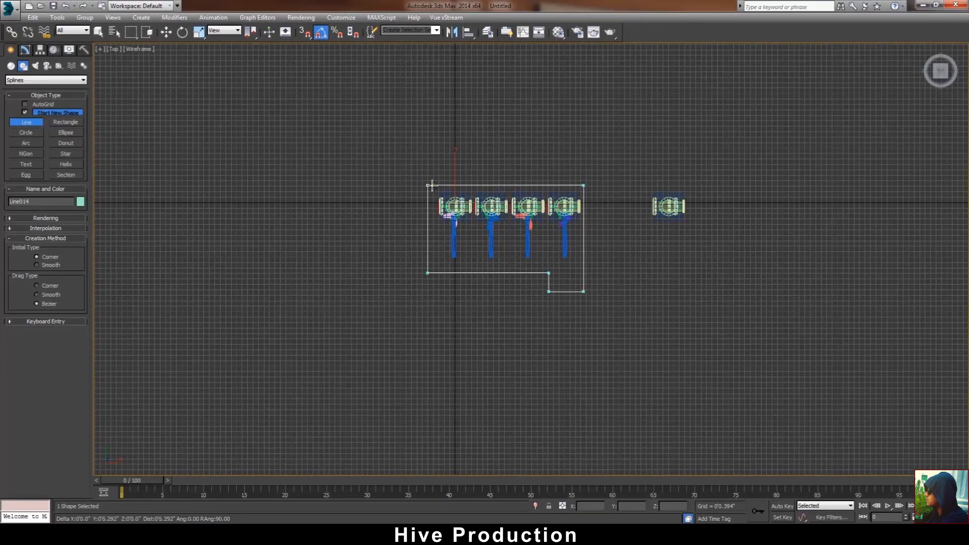
pyautogui.click(434, 187)
pyautogui.click(471, 301)
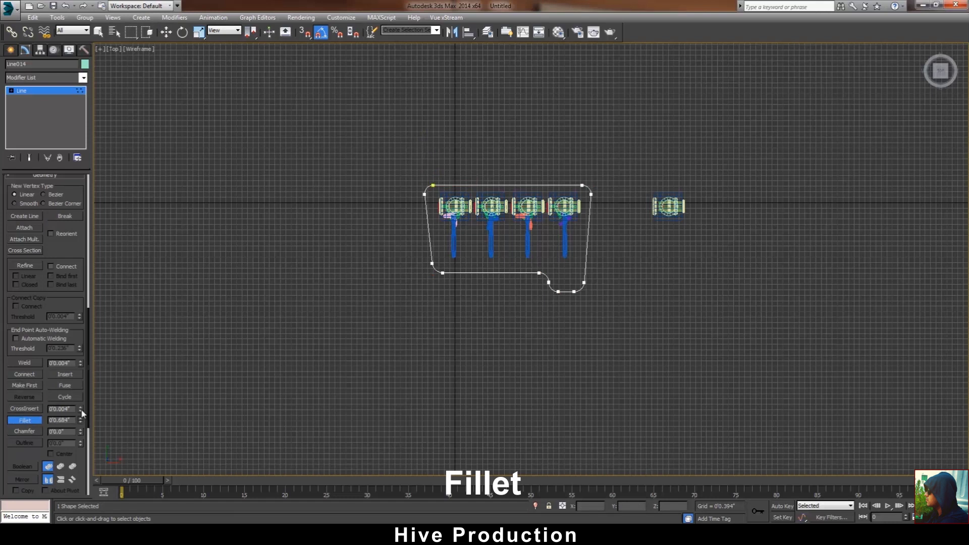
pyautogui.click(25, 91)
pyautogui.click(353, 151)
# Step: Move the separate thumb onto the outline's stepped extension and rotate it 55 degrees about its vertical axis
pyautogui.click(668, 206)
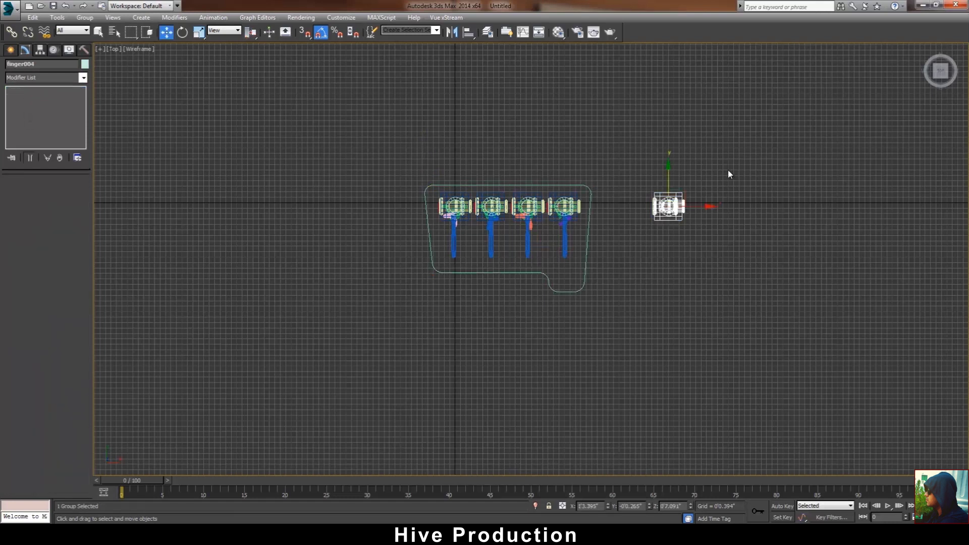
pyautogui.hotkey('alt', 'w')
pyautogui.moveTo(394, 107); pyautogui.dragTo(345, 141)
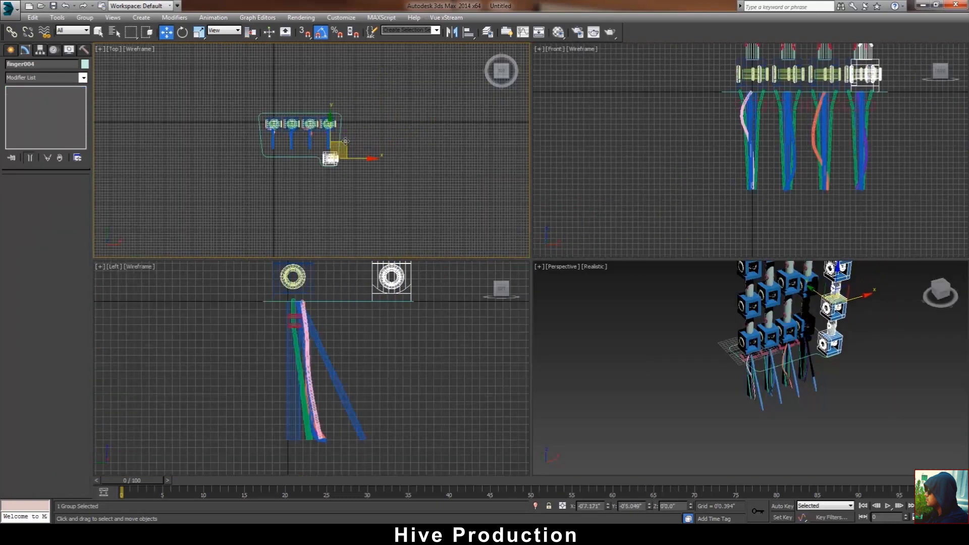
pyautogui.hotkey('alt', 'w')
pyautogui.keyDown('alt'); pyautogui.moveTo(618, 359); pyautogui.dragTo(705, 314, button='middle'); pyautogui.keyUp('alt')
pyautogui.press('e')
pyautogui.moveTo(680, 254); pyautogui.dragTo(709, 247)
pyautogui.hotkey('alt', 'w')
pyautogui.hotkey('alt', 'w')
pyautogui.scroll(6, 550, 268)
# Step: Enlarge the outline's thumb extension by moving its vertices outward and inward toward the palm, and recentre the thumb in it
pyautogui.click(531, 276)
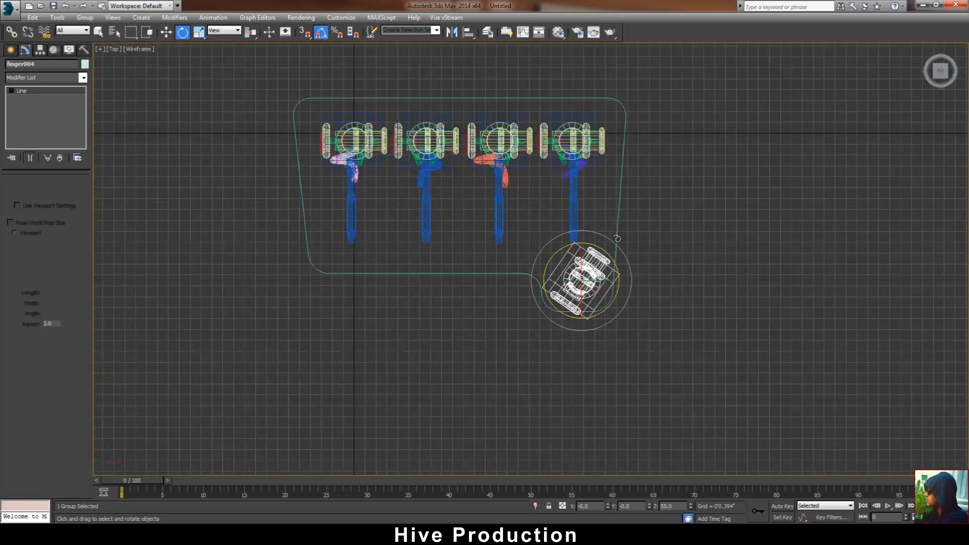
pyautogui.moveTo(613, 263); pyautogui.dragTo(613, 279)
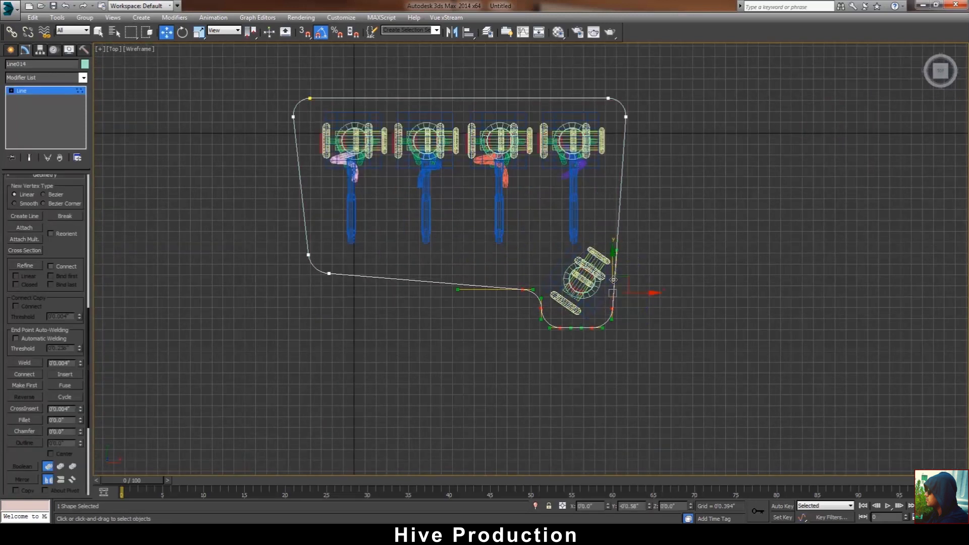
pyautogui.press('1')
pyautogui.press('1')
pyautogui.moveTo(478, 266); pyautogui.dragTo(563, 353)
pyautogui.click(27, 91)
pyautogui.moveTo(596, 268); pyautogui.dragTo(586, 275)
pyautogui.click(688, 329)
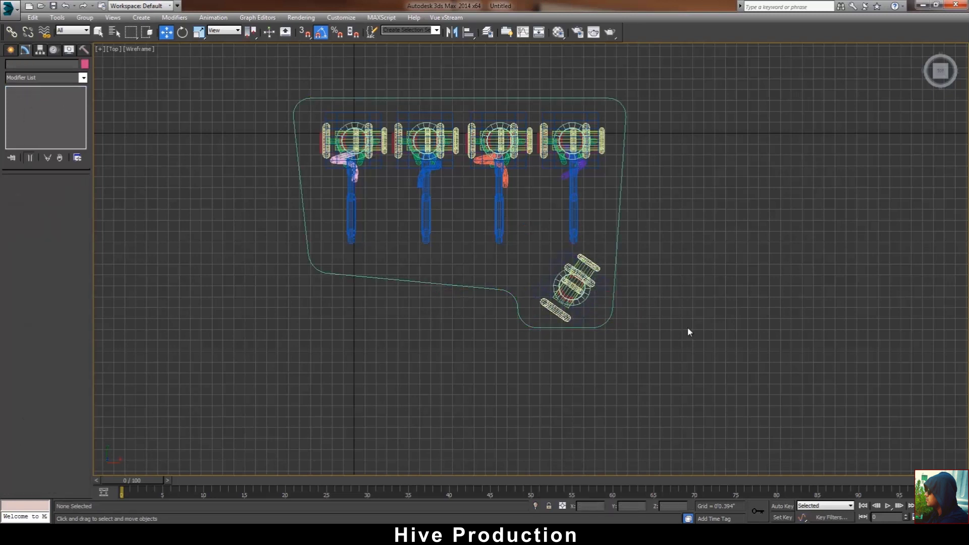
# Step: Lower the palm outline to near the lower ends of the rods and cables
pyautogui.hotkey('alt', 'w')
pyautogui.click(602, 358)
pyautogui.hotkey('alt', 'w')
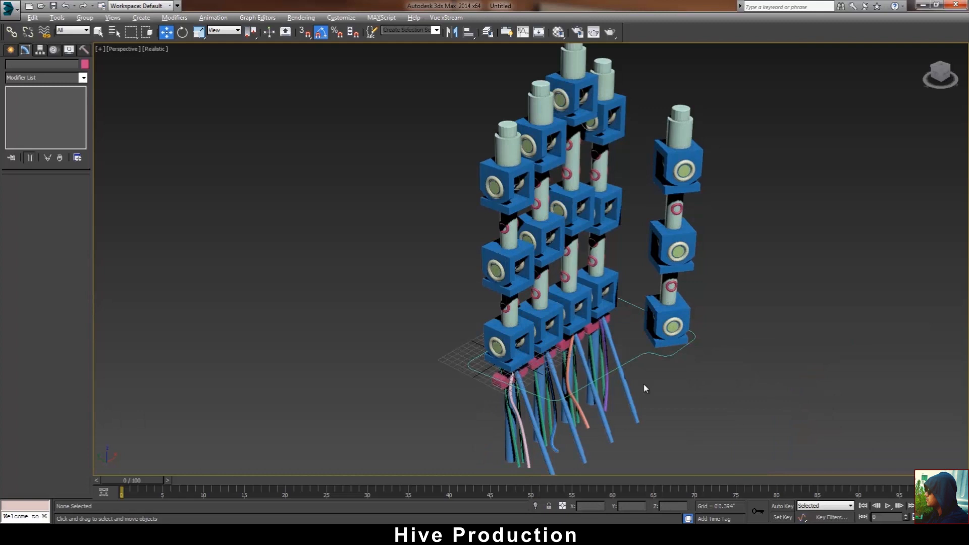
pyautogui.click(642, 356)
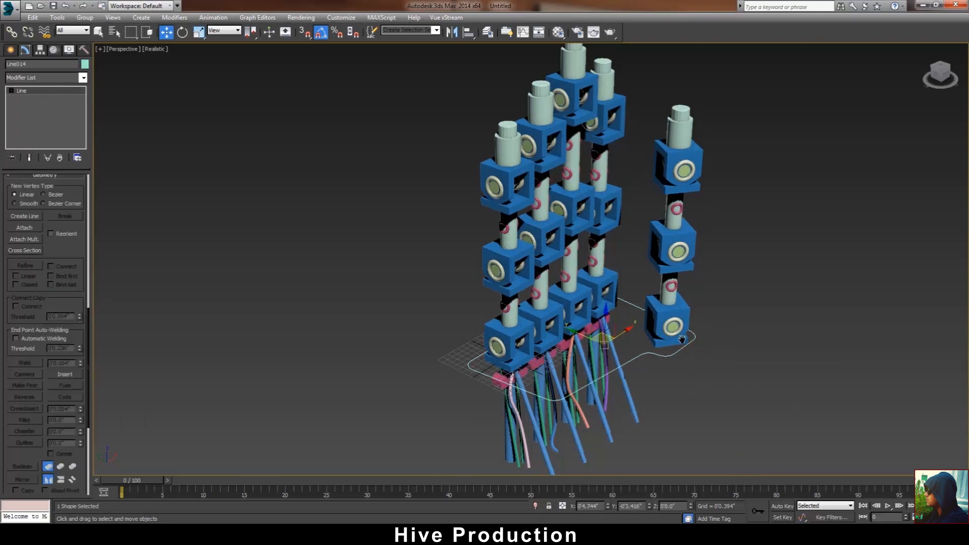
pyautogui.moveTo(675, 333); pyautogui.dragTo(669, 214, button='middle')
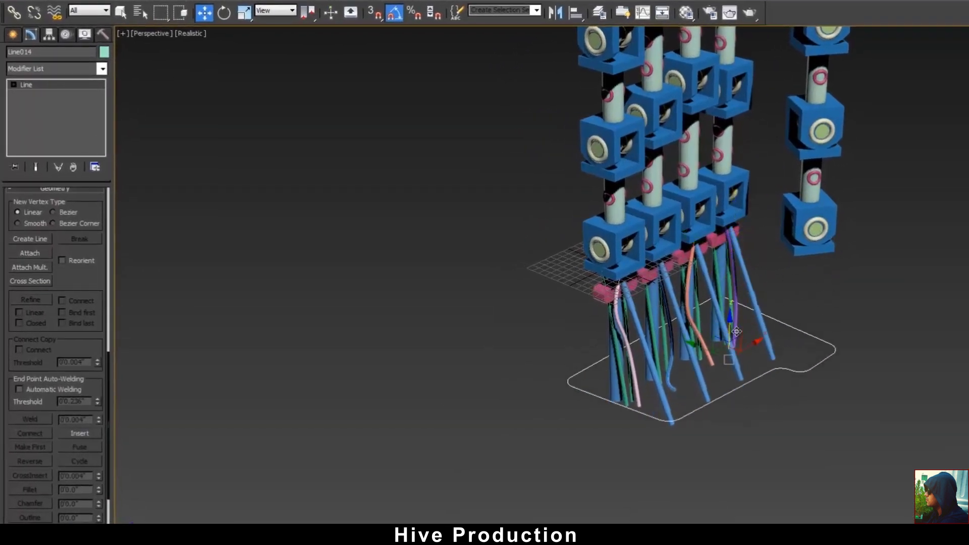
# Step: Apply an Extrude modifier to the palm outline with an amount of 0'0.177" to make a thin plate
pyautogui.hotkey('alt', 'w')
pyautogui.click(47, 68)
pyautogui.press('e')
pyautogui.scroll(-5, 46, 123)
pyautogui.click(47, 123)
pyautogui.moveTo(90, 212); pyautogui.dragTo(93, 229)
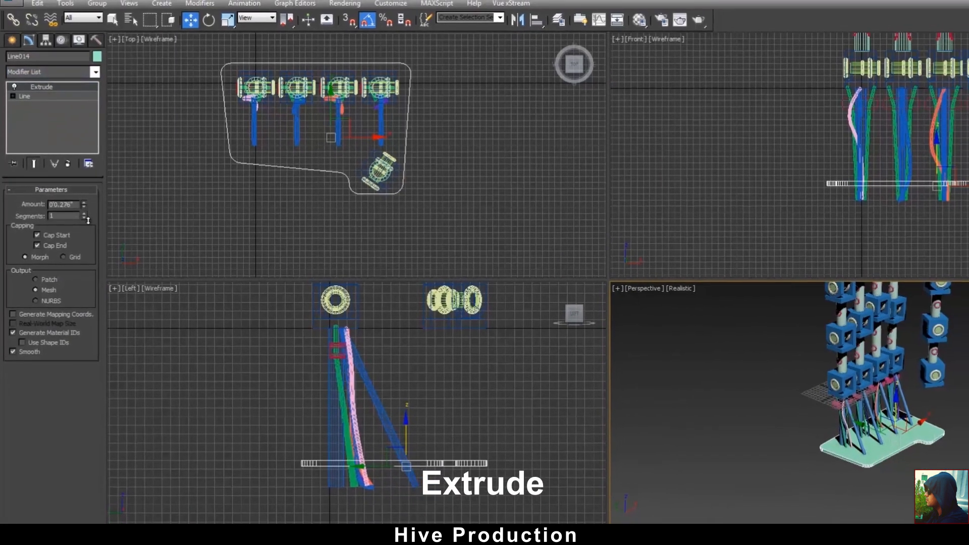
pyautogui.click(826, 200)
pyautogui.click(823, 176)
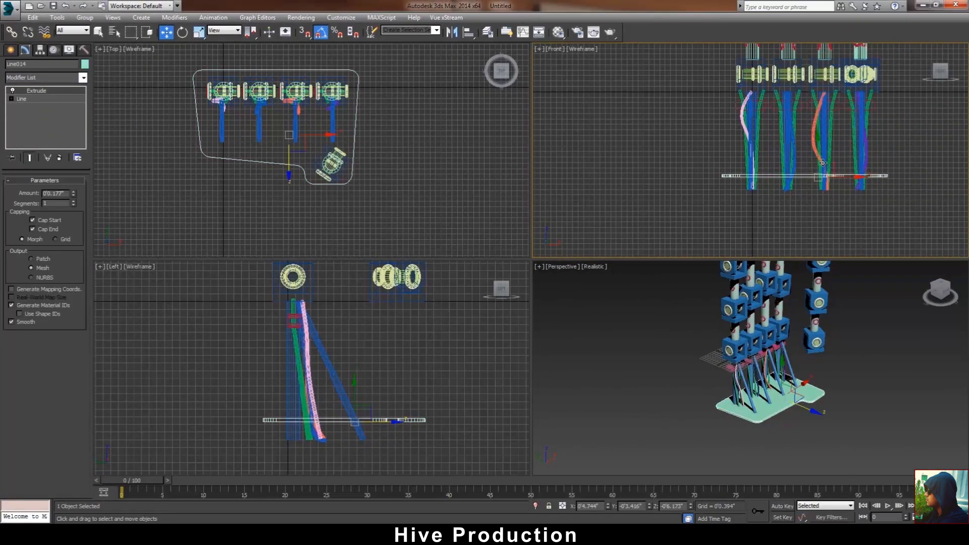
# Step: Copy the thin palm plate downward to form a closely spaced stack
pyautogui.keyDown('shift'); pyautogui.moveTo(822, 163); pyautogui.dragTo(821, 157); pyautogui.keyUp('shift')
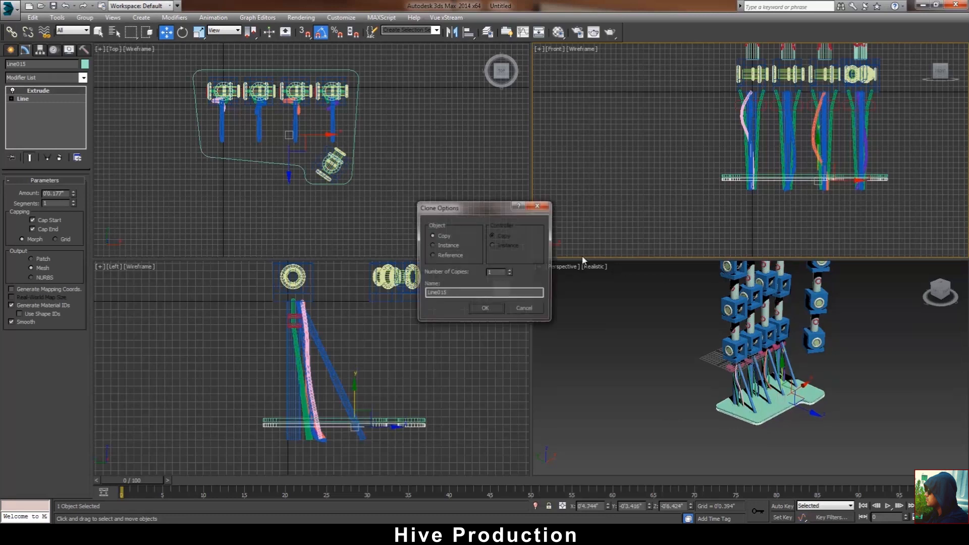
pyautogui.click(485, 309)
pyautogui.click(751, 440)
# Step: Delete the surplus palm plate copies and lower the remaining stack slightly
pyautogui.moveTo(909, 225); pyautogui.dragTo(886, 200)
pyautogui.press('Delete')
pyautogui.click(884, 184)
pyautogui.press('Delete')
pyautogui.moveTo(806, 158); pyautogui.dragTo(806, 165)
pyautogui.click(679, 393)
# Step: Lower the thumb so that its base rests on the top palm plate
pyautogui.hotkey('alt', 'w')
pyautogui.click(643, 200)
pyautogui.moveTo(675, 177); pyautogui.dragTo(665, 209)
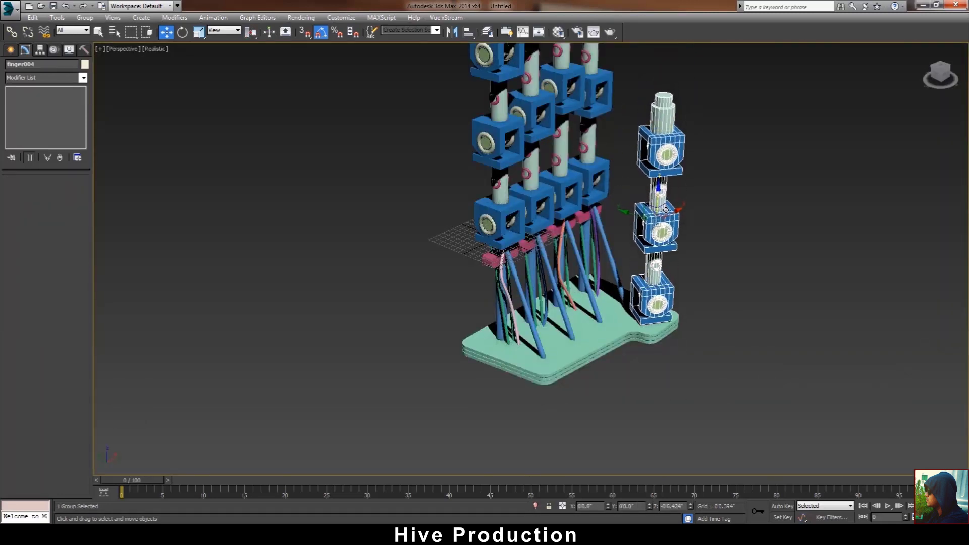
pyautogui.click(805, 257)
# Step: In the left view, shift the four fingers with their rods and cables slightly toward the palm plates' rear edge
pyautogui.scroll(-2, 805, 257)
pyautogui.moveTo(804, 257); pyautogui.dragTo(508, 398, button='middle')
pyautogui.press('l')
pyautogui.scroll(-4, 567, 322)
pyautogui.moveTo(605, 414); pyautogui.dragTo(604, 409)
pyautogui.moveTo(597, 308); pyautogui.dragTo(590, 308)
pyautogui.click(735, 350)
pyautogui.press('p')
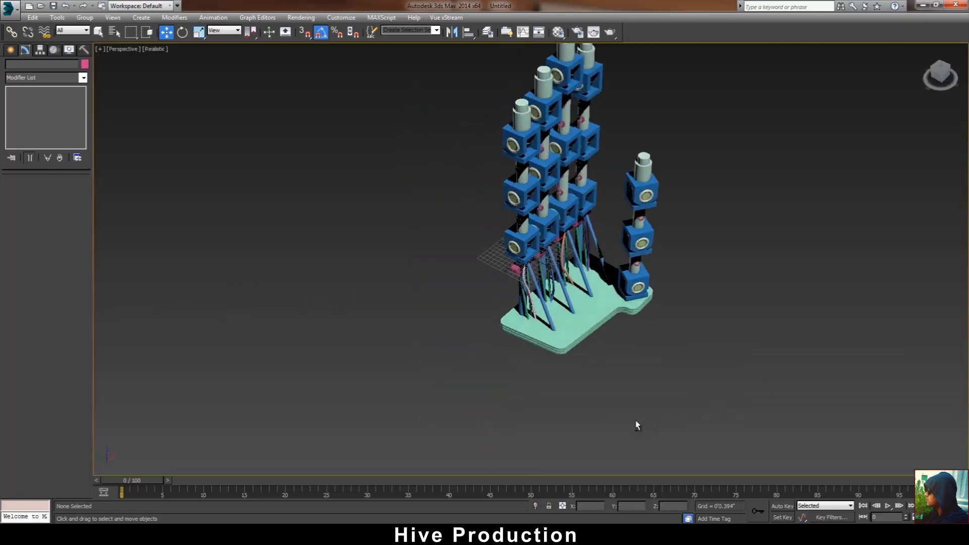
# Step: Create a cylinder of 0'1.875" radius in the top view near the palm's centre and move it down beneath the plates
pyautogui.keyDown('alt'); pyautogui.moveTo(635, 420); pyautogui.dragTo(632, 412, button='middle'); pyautogui.keyUp('alt')
pyautogui.click(608, 361)
pyautogui.moveTo(650, 367); pyautogui.dragTo(557, 280, button='middle')
pyautogui.moveTo(555, 317)
pyautogui.keyDown('alt'); pyautogui.mouseDown(button='middle')
pyautogui.moveTo(541, 285)
pyautogui.moveTo(545, 252)
pyautogui.moveTo(551, 315)
pyautogui.mouseUp(button='middle'); pyautogui.keyUp('alt')
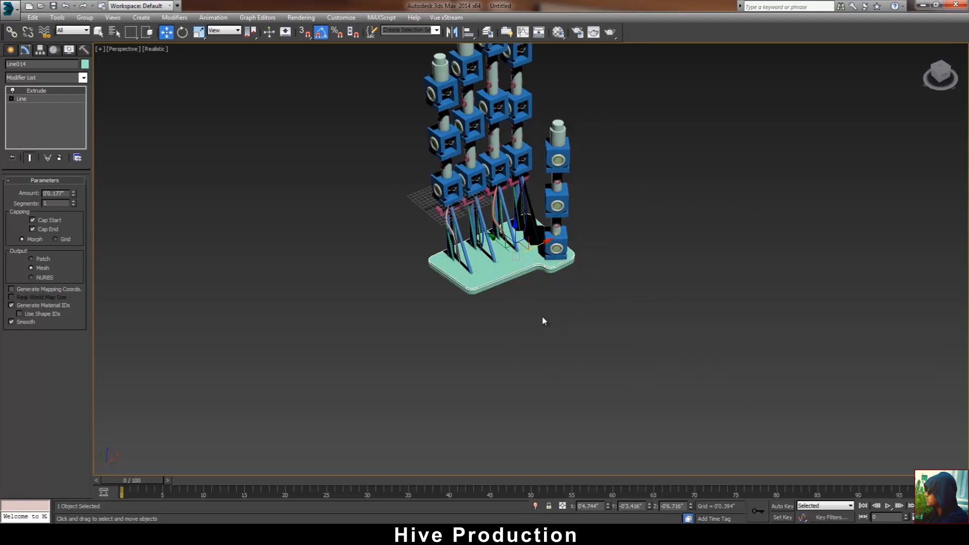
pyautogui.hotkey('alt', 'w')
pyautogui.click(10, 50)
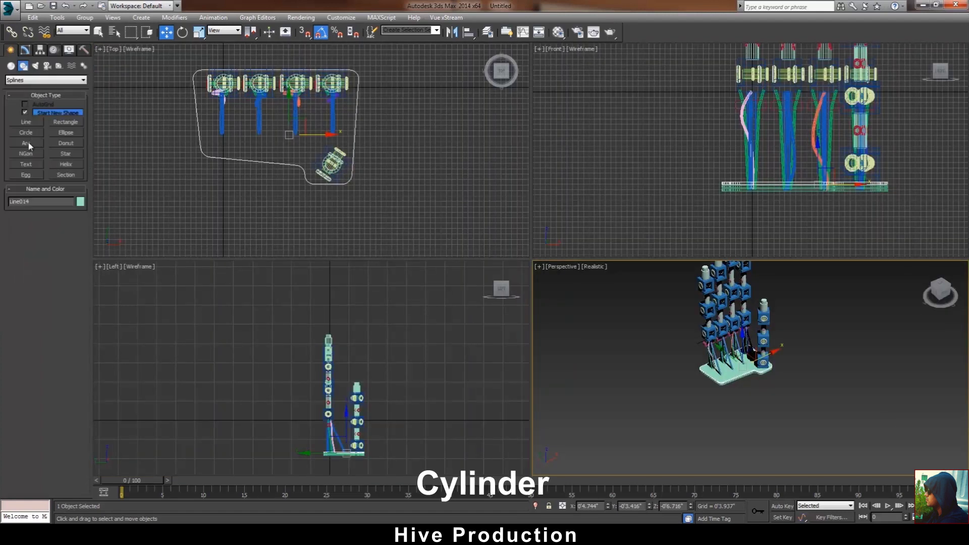
pyautogui.click(27, 135)
pyautogui.moveTo(276, 116); pyautogui.dragTo(299, 126)
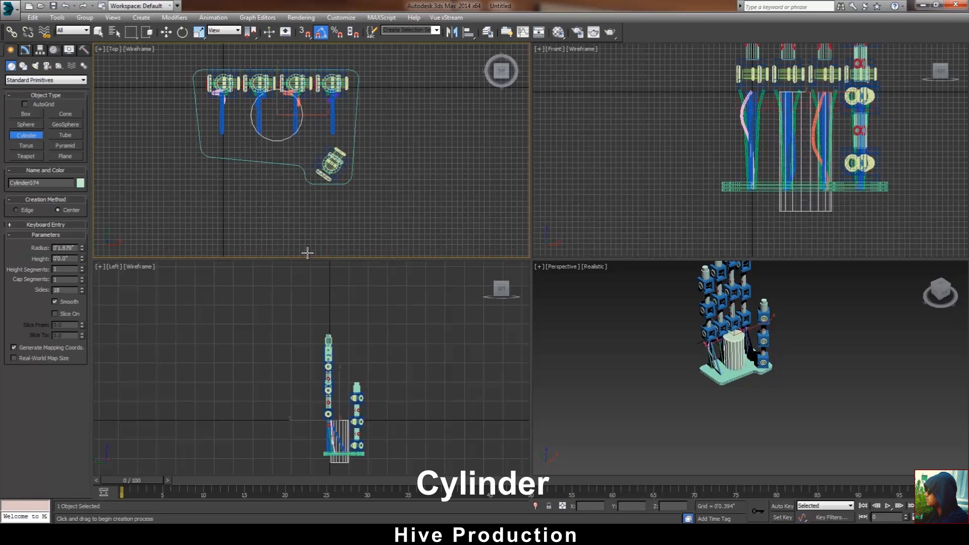
pyautogui.click(307, 290)
pyautogui.rightClick(836, 150)
pyautogui.moveTo(805, 76); pyautogui.dragTo(809, 172)
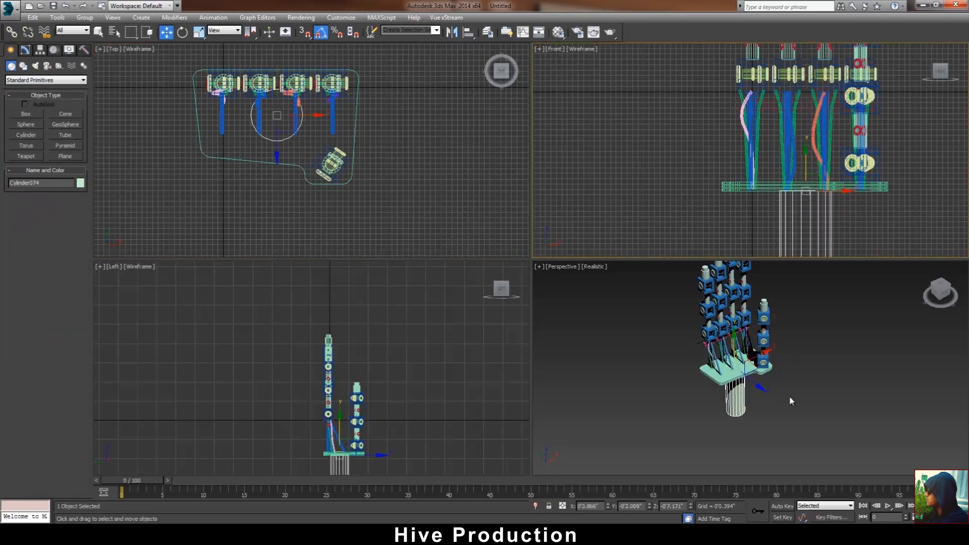
# Step: Convert the cylinder beneath the palm plates to an editable poly
pyautogui.scroll(-4, 755, 135)
pyautogui.rightClick(756, 135)
pyautogui.click(868, 246)
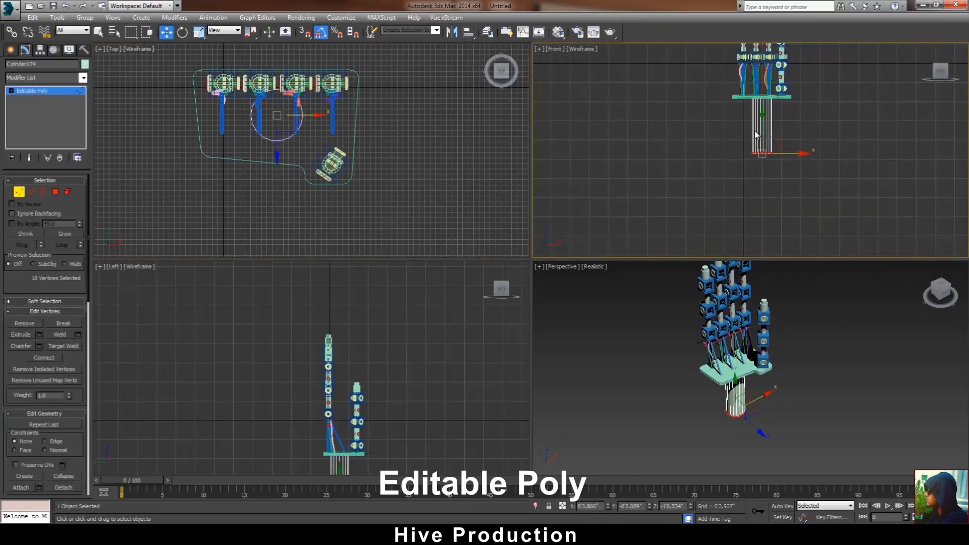
# Step: Lengthen the cylinder beneath the palm plates by moving its bottom vertices further down in the front view
pyautogui.moveTo(749, 146); pyautogui.dragTo(768, 181)
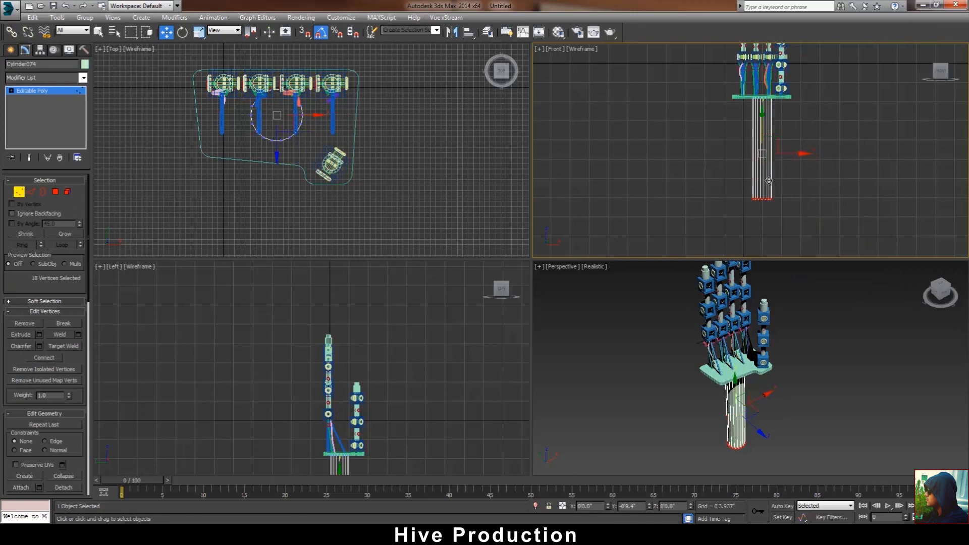
pyautogui.click(45, 91)
pyautogui.click(458, 184)
# Step: Copy the lengthened cylinder sideways in the front view toward the thumb side
pyautogui.click(768, 155)
pyautogui.keyDown('shift'); pyautogui.moveTo(780, 98); pyautogui.dragTo(864, 99); pyautogui.keyUp('shift')
pyautogui.click(496, 309)
pyautogui.click(485, 309)
# Step: Scale the copied cylinder down in the top view and place it beside the central cylinder, beneath the index finger
pyautogui.click(198, 32)
pyautogui.moveTo(513, 111); pyautogui.dragTo(411, 133, button='middle')
pyautogui.moveTo(410, 100); pyautogui.dragTo(411, 127)
pyautogui.moveTo(434, 136); pyautogui.dragTo(214, 134)
pyautogui.press('w')
pyautogui.rightClick(792, 161)
pyautogui.moveTo(800, 102); pyautogui.dragTo(806, 100)
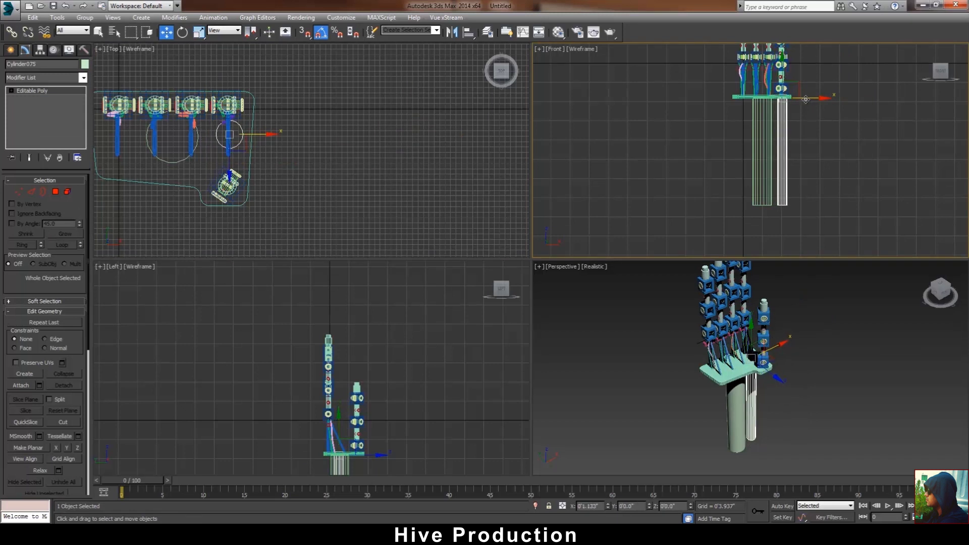
# Step: Slant the thin cylinder by shifting its bottom vertices toward the central cylinder and toward the palm's thumb edge
pyautogui.press('1')
pyautogui.moveTo(802, 204); pyautogui.dragTo(798, 206)
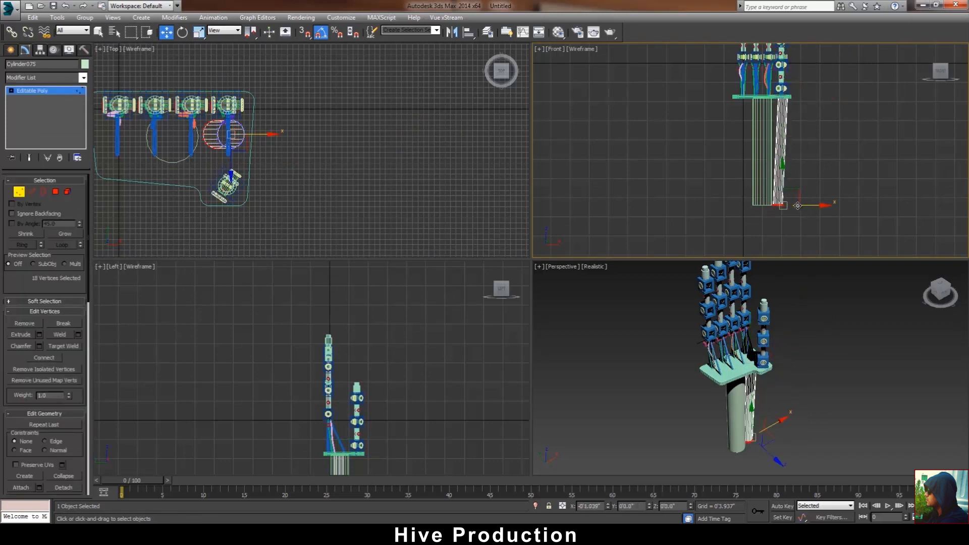
pyautogui.rightClick(199, 143)
pyautogui.rightClick(813, 192)
pyautogui.rightClick(161, 152)
pyautogui.moveTo(213, 110); pyautogui.dragTo(236, 163)
pyautogui.press('1')
# Step: Connect the slanted cylinder's side edges with two edge loops that divide it into thirds
pyautogui.click(832, 362)
pyautogui.hotkey('alt', 'w')
pyautogui.keyDown('alt'); pyautogui.moveTo(737, 418); pyautogui.dragTo(576, 160, button='middle'); pyautogui.keyUp('alt')
pyautogui.click(574, 228)
pyautogui.click(31, 191)
pyautogui.moveTo(493, 217); pyautogui.dragTo(769, 256)
pyautogui.click(78, 370)
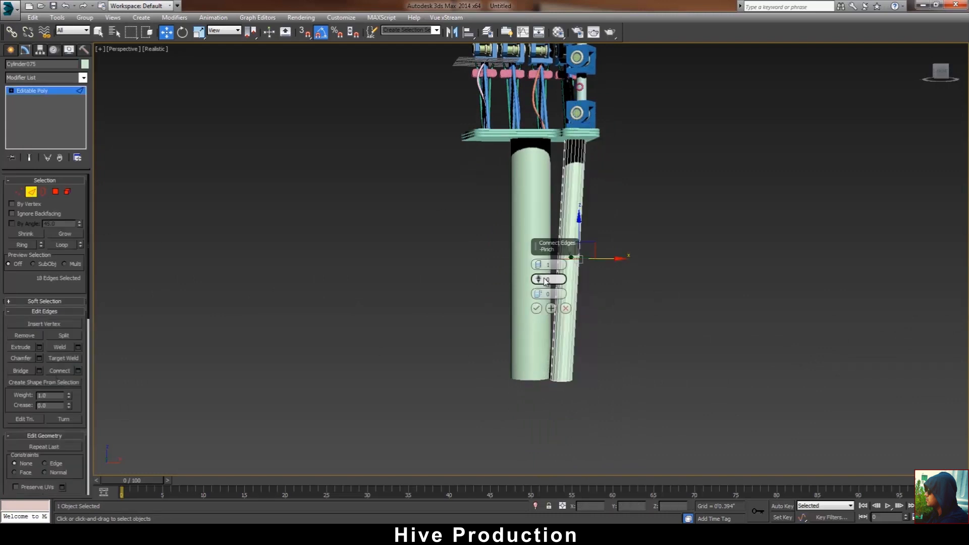
pyautogui.click(536, 310)
# Step: Extrude the middle band of polygons on the slanted cylinder slightly outward to form a thicker sleeve
pyautogui.keyDown('ctrl'); pyautogui.click(55, 191); pyautogui.keyUp('ctrl')
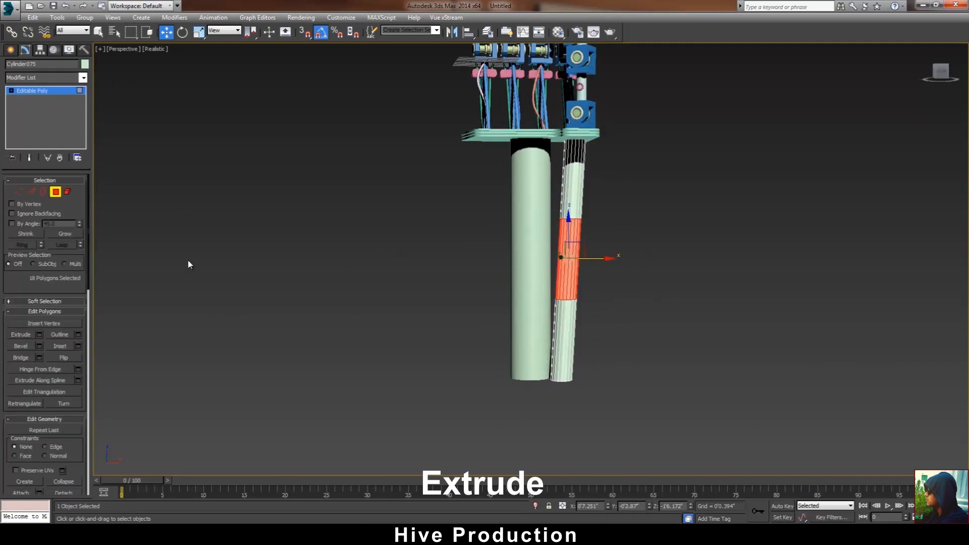
pyautogui.click(39, 334)
pyautogui.keyDown('alt'); pyautogui.moveTo(627, 315); pyautogui.dragTo(576, 297, button='middle'); pyautogui.keyUp('alt')
pyautogui.click(536, 293)
pyautogui.hotkey('ctrl', 'd')
pyautogui.click(58, 190)
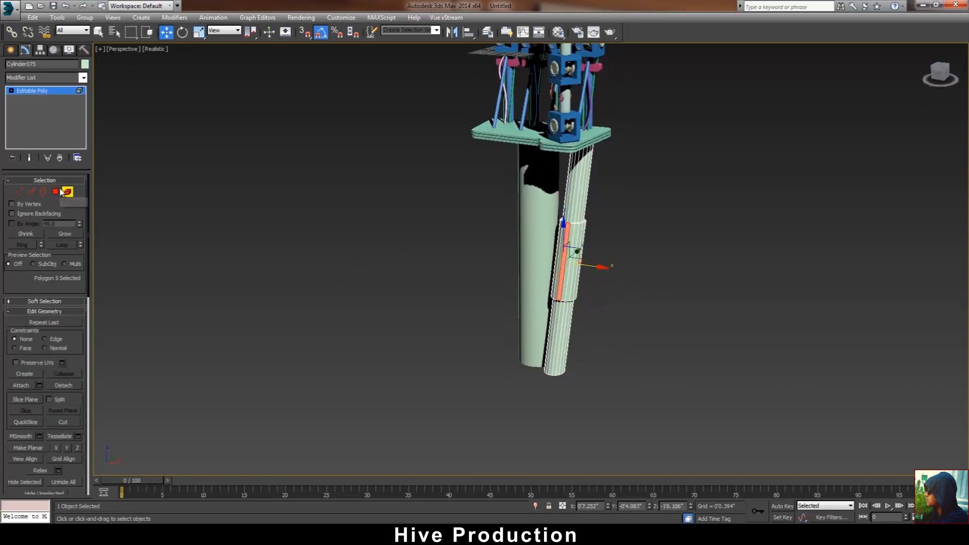
# Step: Copy the sleeved cylinder sideways in the front view, away from the thumb side
pyautogui.hotkey('alt', 'w')
pyautogui.middleClick(757, 147)
pyautogui.hotkey('alt', 'w')
pyautogui.keyDown('shift'); pyautogui.moveTo(624, 154); pyautogui.dragTo(574, 154); pyautogui.keyUp('shift')
pyautogui.click(482, 309)
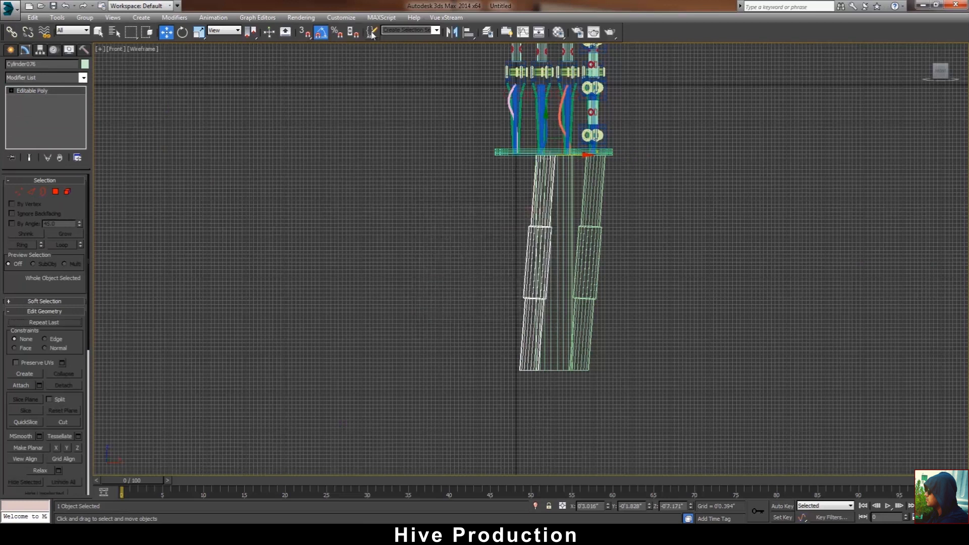
# Step: Mirror the copied cylinder and move it beneath the little-finger end of the palm plates
pyautogui.click(452, 32)
pyautogui.click(458, 333)
pyautogui.moveTo(574, 158); pyautogui.dragTo(541, 155)
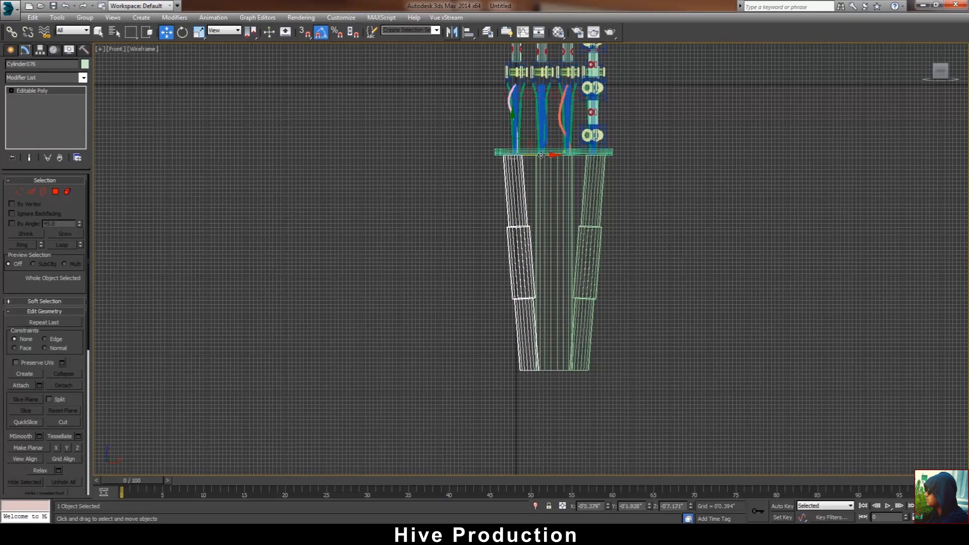
pyautogui.hotkey('alt', 'w')
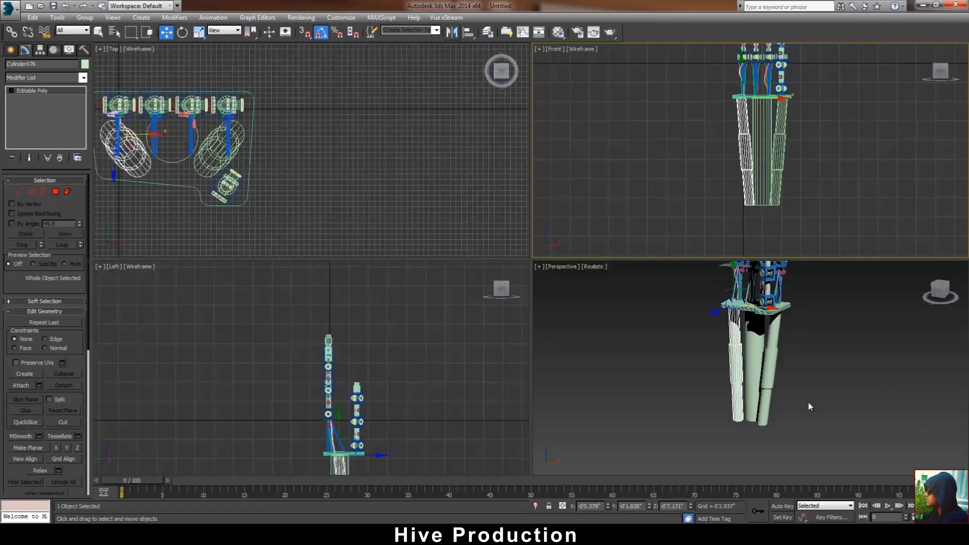
# Step: Copy the mirrored cylinder in the top view and rotate the copy 140° about Z
pyautogui.rightClick(133, 157)
pyautogui.moveTo(128, 126)
pyautogui.keyDown('shift'); pyautogui.mouseDown()
pyautogui.moveTo(182, 168)
pyautogui.moveTo(180, 92)
pyautogui.mouseUp(); pyautogui.keyUp('shift')
pyautogui.click(483, 309)
pyautogui.press('e')
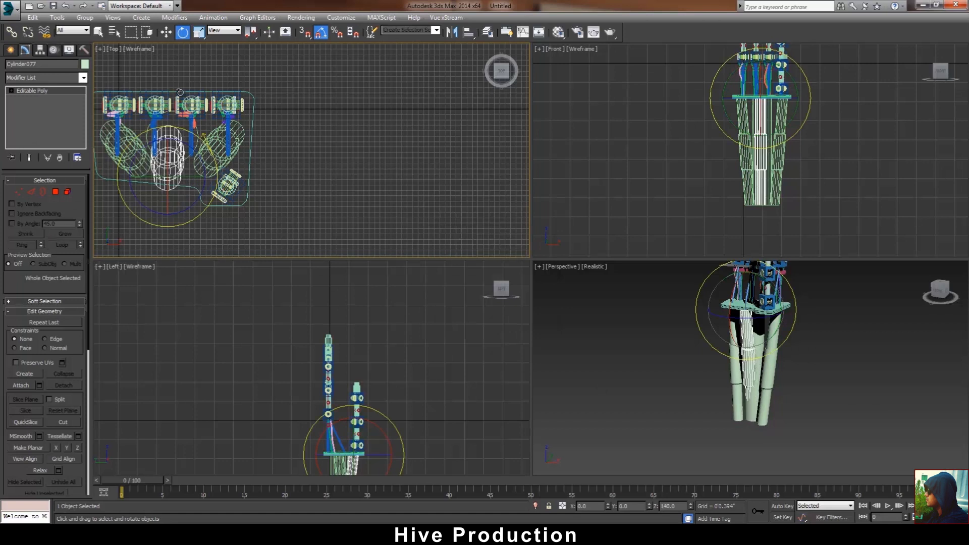
# Step: Position the third sleeved cylinder between the two outer ones, near the front edge of the palm plates
pyautogui.press('w')
pyautogui.moveTo(167, 150); pyautogui.dragTo(169, 97)
pyautogui.click(190, 149)
pyautogui.click(196, 142)
pyautogui.rightClick(772, 333)
pyautogui.hotkey('alt', 'w')
pyautogui.keyDown('alt'); pyautogui.moveTo(772, 333); pyautogui.dragTo(837, 353, button='middle'); pyautogui.keyUp('alt')
pyautogui.click(554, 240)
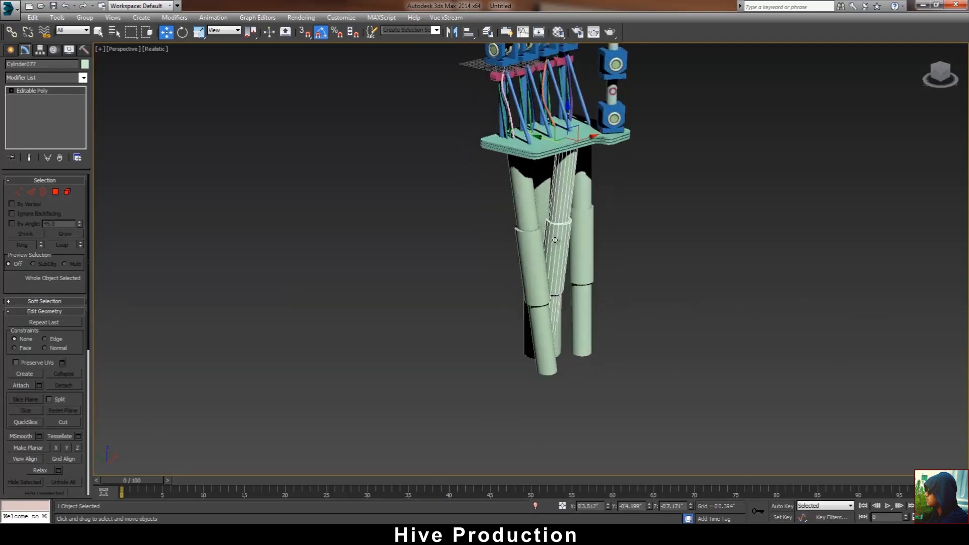
pyautogui.moveTo(556, 147); pyautogui.dragTo(555, 141)
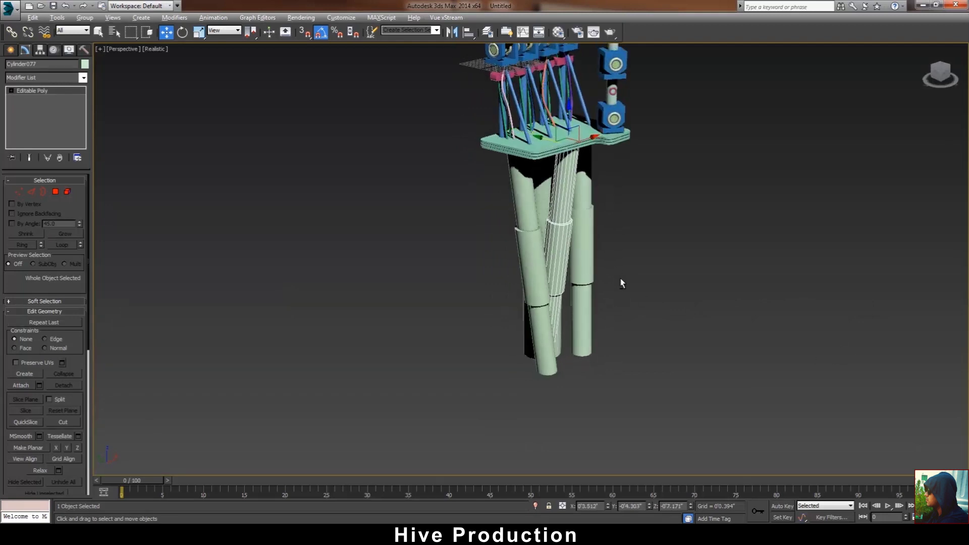
pyautogui.keyDown('alt'); pyautogui.moveTo(620, 281); pyautogui.dragTo(627, 283, button='middle'); pyautogui.keyUp('alt')
# Step: Rotate the whole third sleeved cylinder by -10° about X in the left view
pyautogui.press('1')
pyautogui.keyDown('alt'); pyautogui.moveTo(607, 392); pyautogui.dragTo(458, 362, button='middle'); pyautogui.keyUp('alt')
pyautogui.hotkey('alt', 'w')
pyautogui.rightClick(454, 359)
pyautogui.hotkey('alt', 'w')
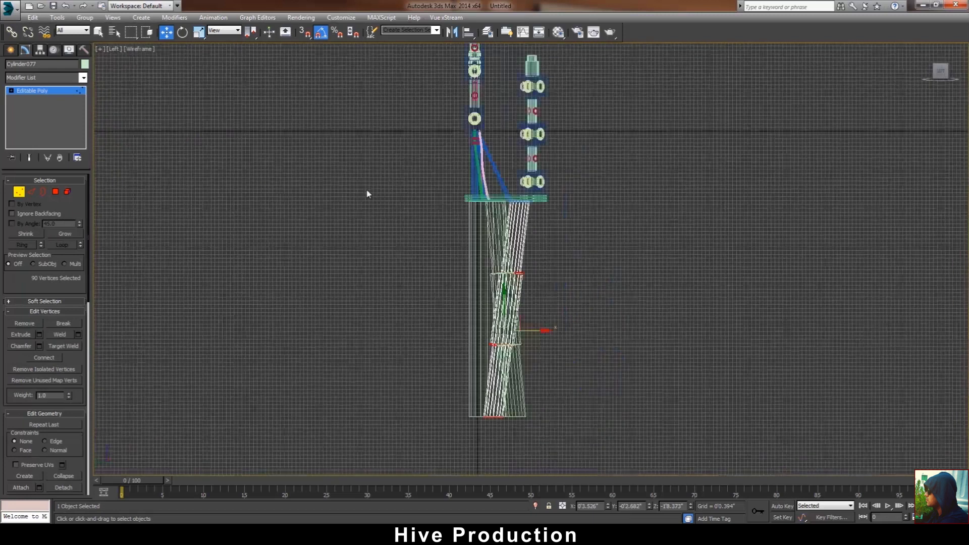
pyautogui.scroll(-3, 368, 194)
pyautogui.hotkey('alt', 'w')
pyautogui.hotkey('alt', 'w')
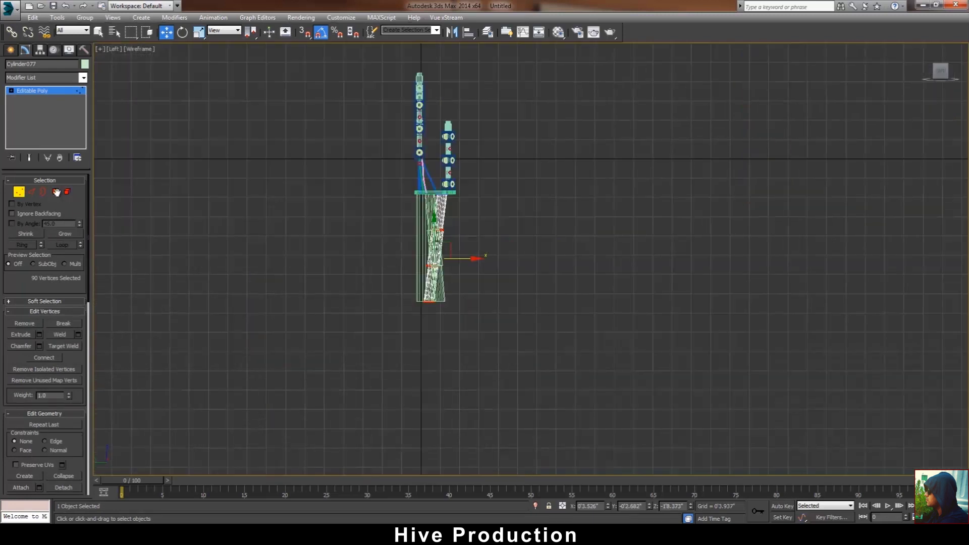
pyautogui.press('1')
pyautogui.press('e')
pyautogui.moveTo(484, 164); pyautogui.dragTo(478, 158)
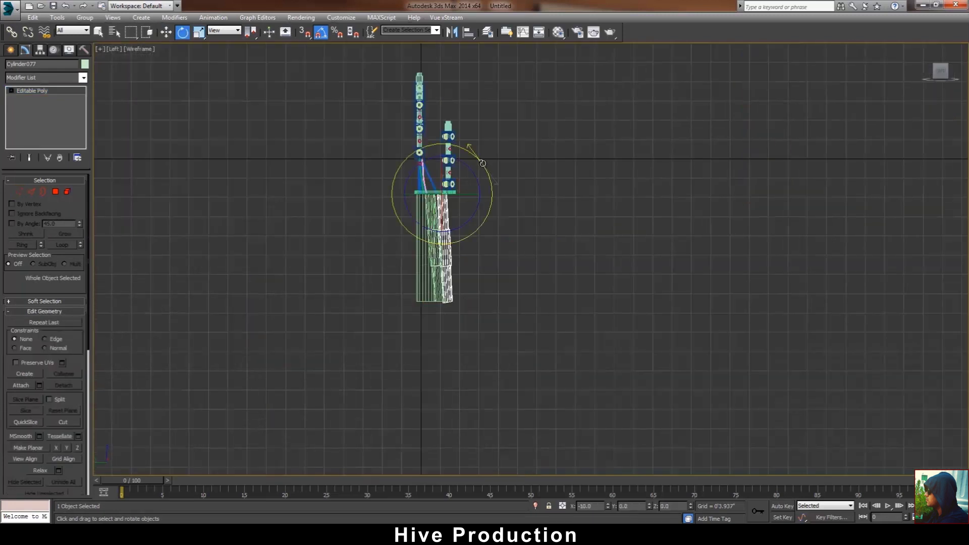
pyautogui.hotkey('alt', 'w')
pyautogui.click(734, 441)
pyautogui.hotkey('alt', 'w')
pyautogui.keyDown('alt'); pyautogui.moveTo(735, 441); pyautogui.dragTo(698, 338, button='middle'); pyautogui.keyUp('alt')
pyautogui.moveTo(479, 348); pyautogui.dragTo(572, 389, button='middle')
pyautogui.scroll(-4, 527, 351)
pyautogui.scroll(4, 576, 352)
pyautogui.keyDown('alt'); pyautogui.moveTo(528, 351); pyautogui.dragTo(592, 423, button='middle'); pyautogui.keyUp('alt')
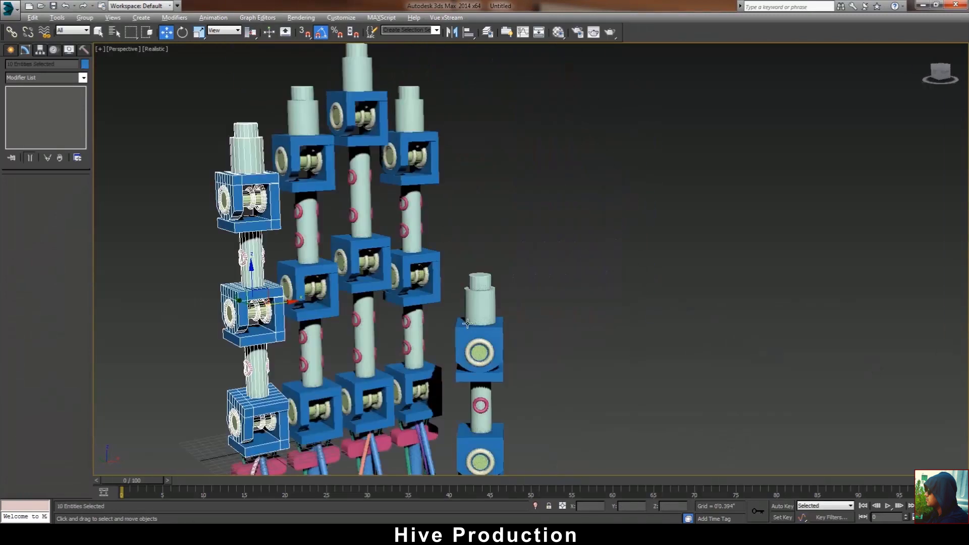
pyautogui.click(421, 371)
# Step: Select the little finger's segments above its base joint, rotate them forward and shift them back onto the joint
pyautogui.moveTo(281, 464); pyautogui.dragTo(446, 336, button='middle')
pyautogui.click(480, 293)
pyautogui.keyDown('ctrl'); pyautogui.click(479, 303); pyautogui.keyUp('ctrl')
pyautogui.keyDown('alt'); pyautogui.moveTo(485, 306); pyautogui.dragTo(459, 311, button='middle'); pyautogui.keyUp('alt')
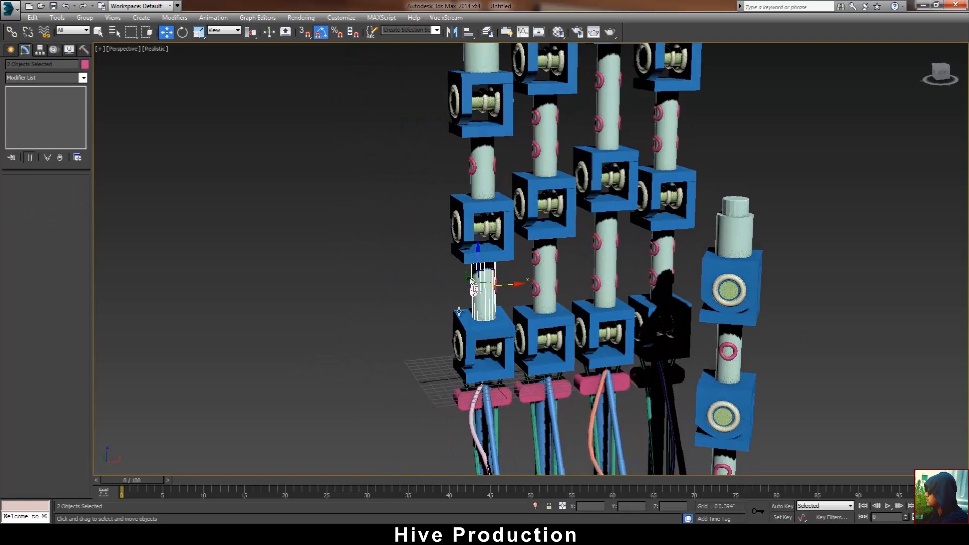
pyautogui.keyDown('ctrl'); pyautogui.click(472, 261); pyautogui.keyUp('ctrl')
pyautogui.keyDown('ctrl'); pyautogui.click(478, 173); pyautogui.keyUp('ctrl')
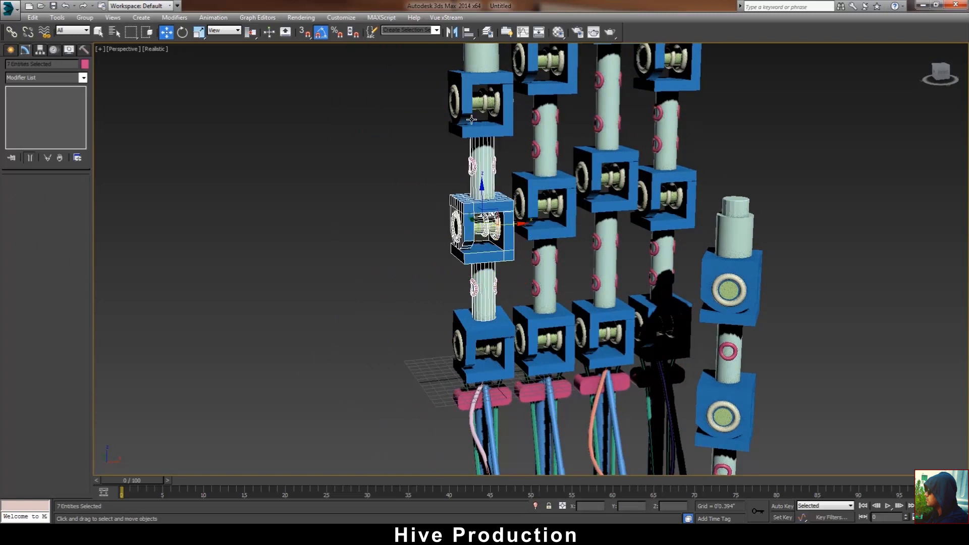
pyautogui.moveTo(477, 130); pyautogui.dragTo(431, 143, button='middle')
pyautogui.keyDown('ctrl'); pyautogui.click(439, 144); pyautogui.keyUp('ctrl')
pyautogui.moveTo(437, 89); pyautogui.dragTo(434, 174, button='middle')
pyautogui.keyDown('alt'); pyautogui.moveTo(465, 304); pyautogui.dragTo(551, 277, button='middle'); pyautogui.keyUp('alt')
pyautogui.press('e')
pyautogui.moveTo(461, 283); pyautogui.dragTo(506, 237)
pyautogui.press('w')
pyautogui.moveTo(449, 278); pyautogui.dragTo(468, 254)
# Step: Ungroup the little finger's middle joint
pyautogui.click(492, 401)
pyautogui.keyDown('alt'); pyautogui.moveTo(492, 401); pyautogui.dragTo(474, 370, button='middle'); pyautogui.keyUp('alt')
pyautogui.click(463, 362)
pyautogui.click(84, 17)
pyautogui.click(81, 46)
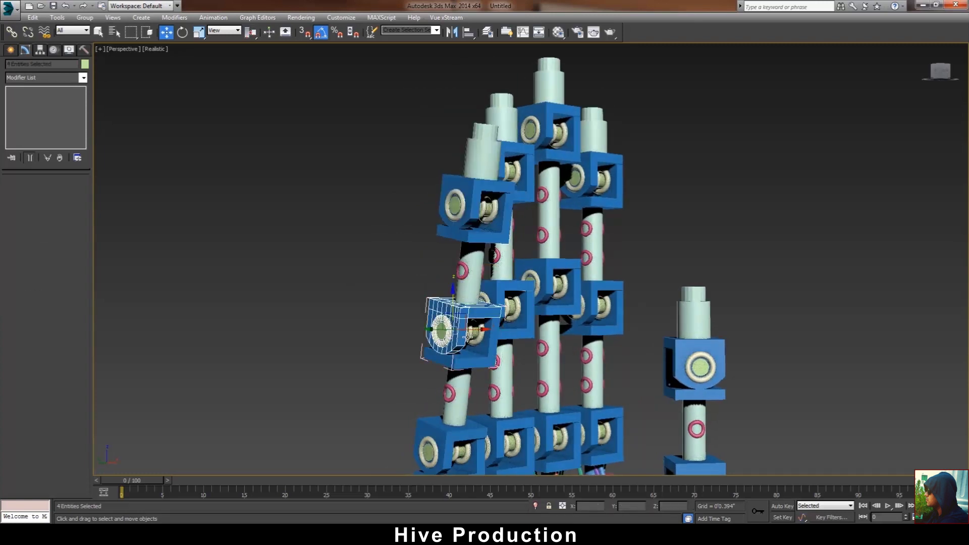
# Step: Bend the little finger's upper segments and fingertip further forward
pyautogui.keyDown('alt'); pyautogui.moveTo(502, 323); pyautogui.dragTo(525, 331, button='middle'); pyautogui.keyUp('alt')
pyautogui.click(472, 275)
pyautogui.press('e')
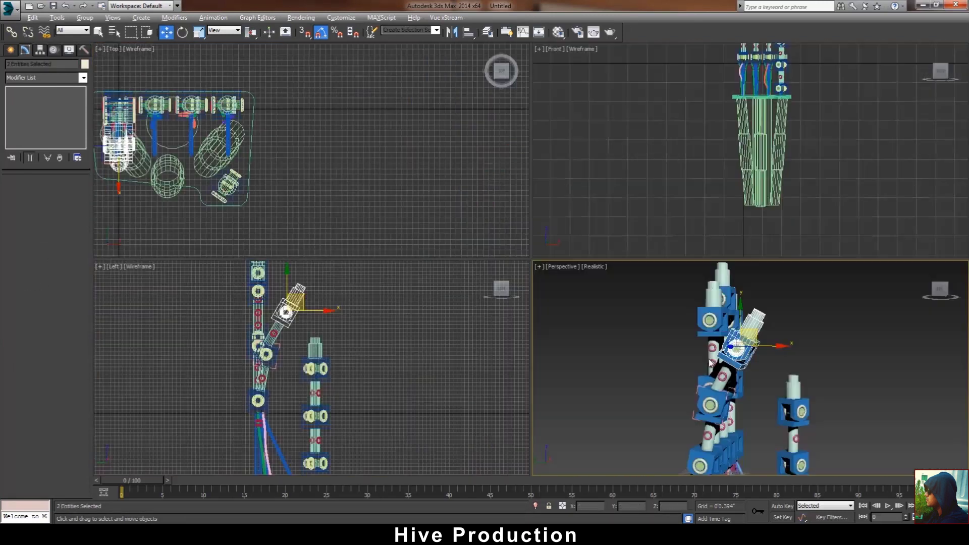
pyautogui.click(279, 345)
pyautogui.hotkey('alt', 'w')
pyautogui.hotkey('alt', 'w')
# Step: Rotate the ring finger's top joint and fingertip slightly forward
pyautogui.click(701, 329)
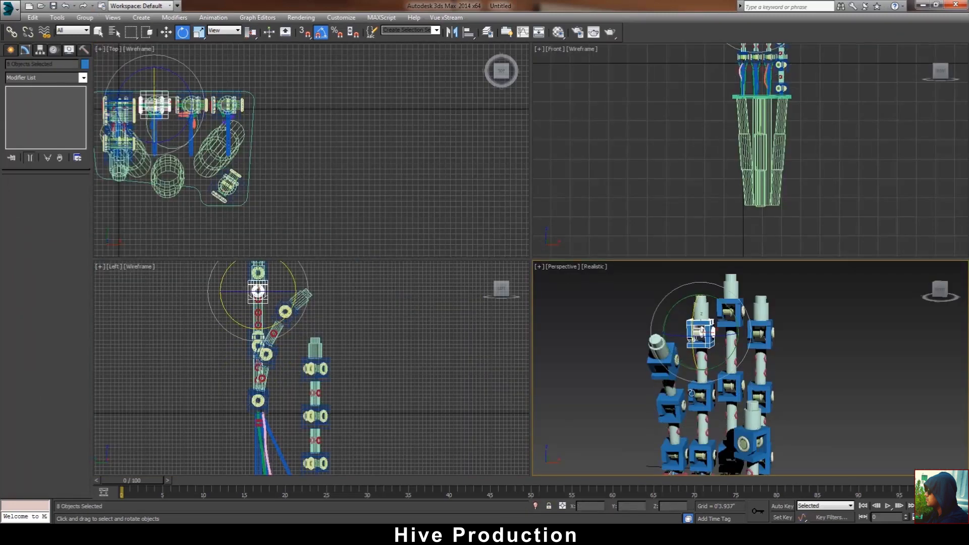
pyautogui.press('w')
pyautogui.hotkey('alt', 'w')
pyautogui.press('e')
pyautogui.moveTo(541, 167); pyautogui.dragTo(542, 172)
pyautogui.press('w')
pyautogui.keyDown('alt'); pyautogui.moveTo(552, 249); pyautogui.dragTo(634, 309, button='middle'); pyautogui.keyUp('alt')
pyautogui.moveTo(634, 309); pyautogui.dragTo(509, 159)
# Step: Select the upper joints and segments of the remaining straight fingers and rotate them forward into a natural curl
pyautogui.keyDown('alt'); pyautogui.moveTo(510, 159); pyautogui.dragTo(498, 212, button='middle'); pyautogui.keyUp('alt')
pyautogui.click(508, 202)
pyautogui.press('e')
pyautogui.keyDown('ctrl'); pyautogui.click(485, 269); pyautogui.keyUp('ctrl')
pyautogui.press('w')
pyautogui.keyDown('ctrl'); pyautogui.click(497, 223); pyautogui.keyUp('ctrl')
pyautogui.press('e')
pyautogui.moveTo(519, 86); pyautogui.dragTo(535, 100)
pyautogui.moveTo(512, 172); pyautogui.dragTo(530, 181)
pyautogui.hotkey('alt', 'w')
# Step: Group the four bent fingers together with their rods and cables
pyautogui.press('w')
pyautogui.keyDown('alt'); pyautogui.moveTo(843, 352); pyautogui.dragTo(732, 383, button='middle'); pyautogui.keyUp('alt')
pyautogui.press('e')
pyautogui.keyDown('alt'); pyautogui.moveTo(555, 283); pyautogui.dragTo(515, 282, button='middle'); pyautogui.keyUp('alt')
pyautogui.press('w')
pyautogui.moveTo(676, 61); pyautogui.dragTo(595, 343)
pyautogui.click(83, 18)
pyautogui.click(99, 40)
# Step: Examine the curl of the grouped fingers in the left and perspective views
pyautogui.keyDown('alt'); pyautogui.moveTo(656, 262); pyautogui.dragTo(573, 238, button='middle'); pyautogui.keyUp('alt')
pyautogui.press('e')
pyautogui.press('w')
pyautogui.press('e')
pyautogui.press('w')
pyautogui.press('l')
pyautogui.press('e')
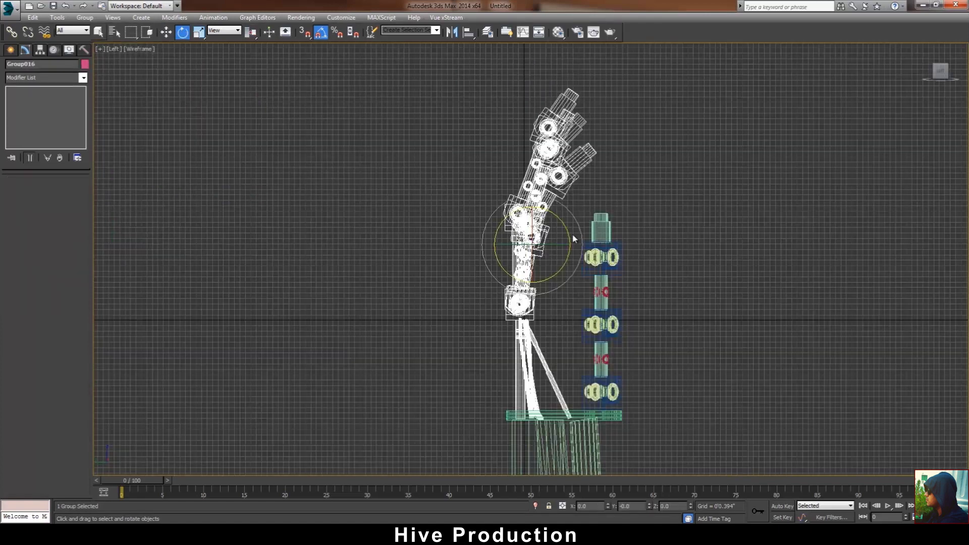
pyautogui.press('w')
pyautogui.press('p')
pyautogui.press('e')
# Step: Bend the thumb by rotating its segments above the base and its upper joints
pyautogui.scroll(5, 592, 392)
pyautogui.click(592, 391)
pyautogui.keyDown('alt'); pyautogui.moveTo(592, 392); pyautogui.dragTo(567, 271, button='middle'); pyautogui.keyUp('alt')
pyautogui.moveTo(567, 271); pyautogui.dragTo(596, 282)
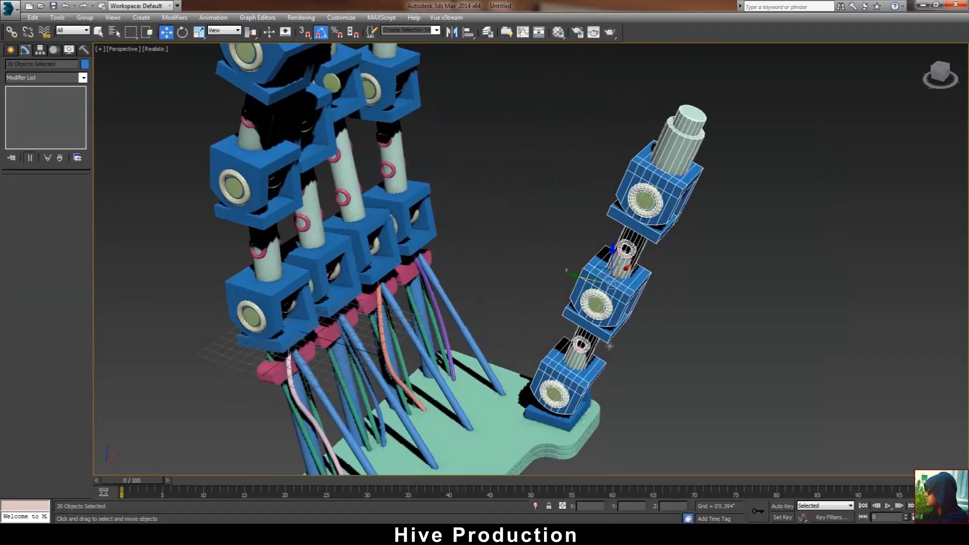
pyautogui.keyDown('alt'); pyautogui.moveTo(595, 282); pyautogui.dragTo(642, 242, button='middle'); pyautogui.keyUp('alt')
pyautogui.moveTo(642, 212); pyautogui.dragTo(610, 227)
pyautogui.moveTo(646, 166); pyautogui.dragTo(630, 151)
# Step: Rotate the grouped thumb 50° about Z and adjust its position on the palm plate
pyautogui.press('w')
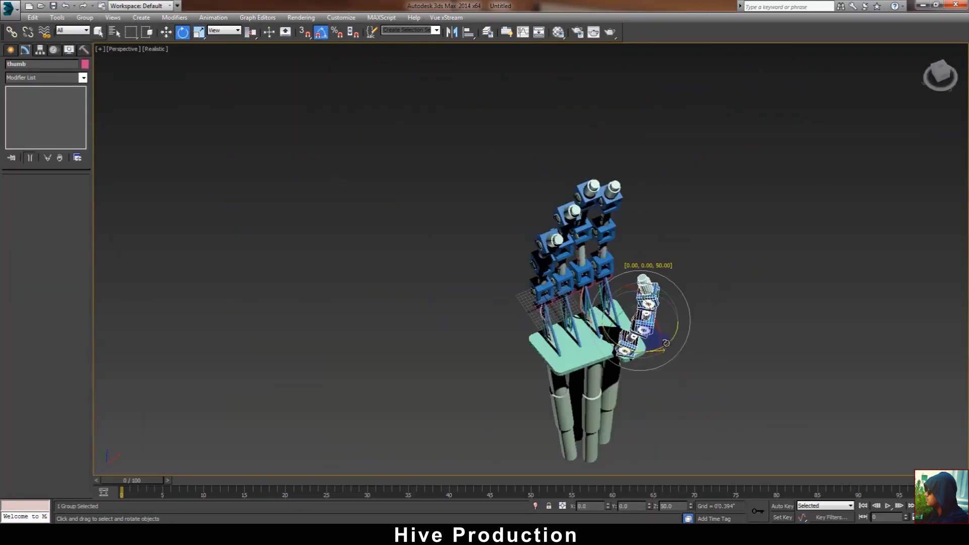
pyautogui.press('w')
pyautogui.moveTo(623, 296); pyautogui.dragTo(625, 299)
pyautogui.click(659, 402)
# Step: Select every part of the hand and forearm and give them a standard material with a dark grey ambient and diffuse colour
pyautogui.keyDown('alt'); pyautogui.moveTo(659, 401); pyautogui.dragTo(511, 255, button='middle'); pyautogui.keyUp('alt')
pyautogui.scroll(3, 515, 298)
pyautogui.keyDown('alt'); pyautogui.moveTo(558, 314); pyautogui.dragTo(486, 149, button='middle'); pyautogui.keyUp('alt')
pyautogui.click(166, 32)
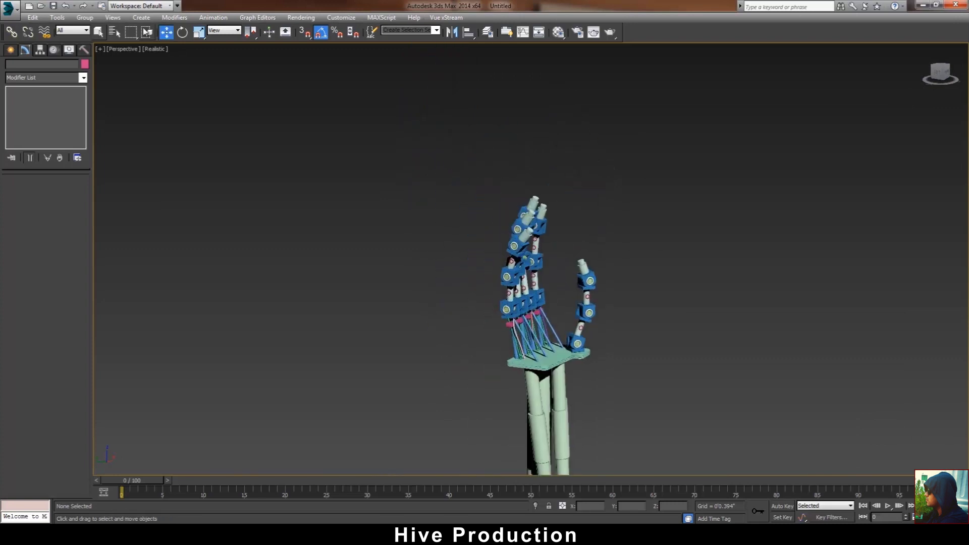
pyautogui.moveTo(680, 418); pyautogui.dragTo(682, 419)
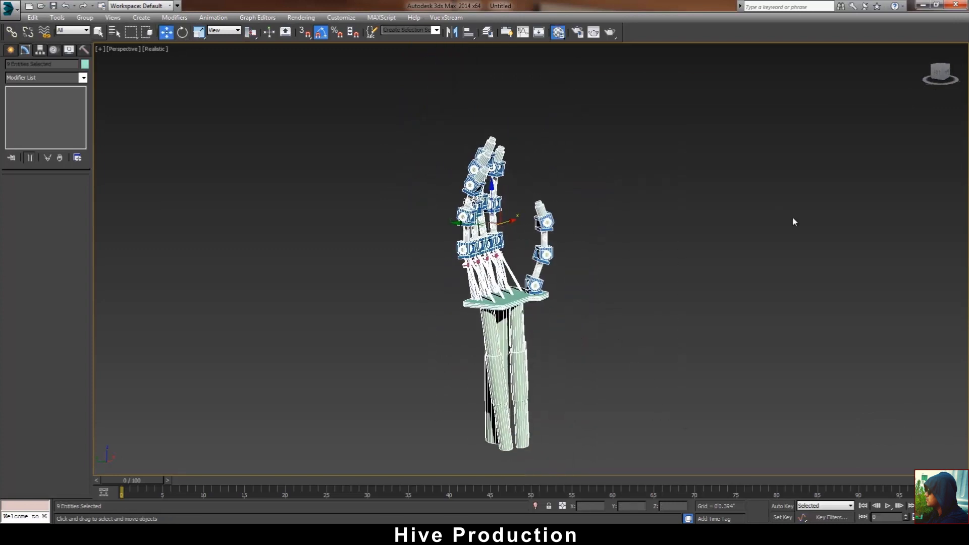
pyautogui.press('m')
pyautogui.click(569, 217)
pyautogui.click(591, 295)
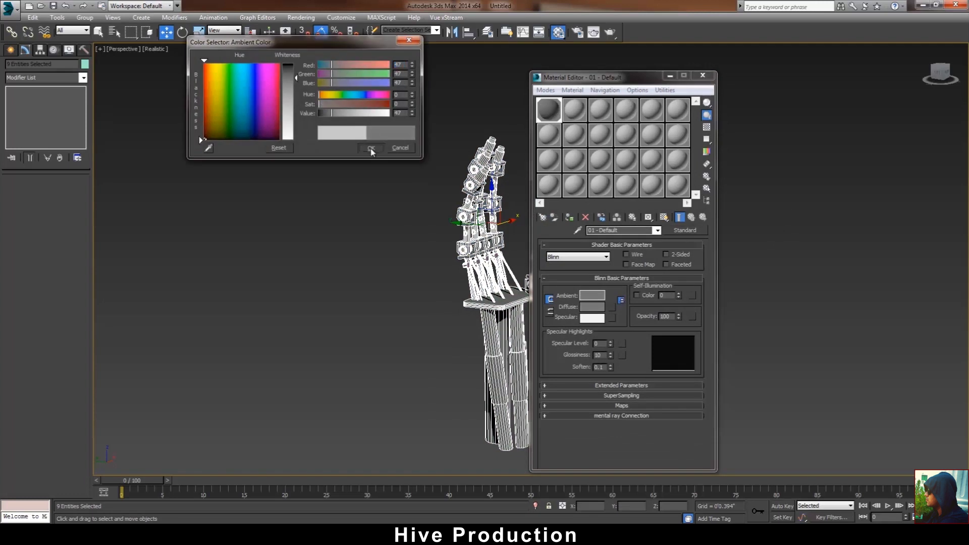
pyautogui.click(371, 148)
pyautogui.click(703, 75)
pyautogui.click(681, 186)
# Step: Select all parts of the hand and set their shared object colour to black
pyautogui.scroll(3, 558, 252)
pyautogui.press('F4')
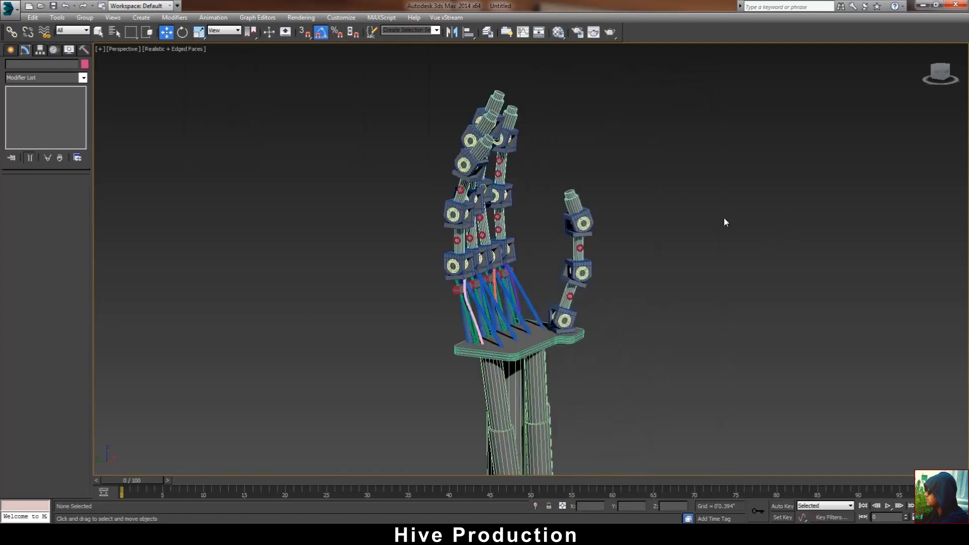
pyautogui.keyDown('alt'); pyautogui.moveTo(724, 218); pyautogui.dragTo(548, 274, button='middle'); pyautogui.keyUp('alt')
pyautogui.scroll(-3, 551, 282)
pyautogui.hotkey('ctrl', 'a')
pyautogui.click(84, 65)
pyautogui.click(560, 288)
pyautogui.click(536, 321)
pyautogui.click(522, 322)
# Step: Set the perspective viewport to Shaded display without edged faces
pyautogui.moveTo(522, 321)
pyautogui.keyDown('alt'); pyautogui.mouseDown(button='middle')
pyautogui.moveTo(687, 292)
pyautogui.moveTo(657, 302)
pyautogui.moveTo(493, 253)
pyautogui.moveTo(476, 277)
pyautogui.moveTo(651, 298)
pyautogui.mouseUp(button='middle'); pyautogui.keyUp('alt')
pyautogui.scroll(3, 657, 302)
pyautogui.click(154, 48)
pyautogui.click(171, 65)
pyautogui.keyDown('alt'); pyautogui.moveTo(522, 314); pyautogui.dragTo(369, 325, button='middle'); pyautogui.keyUp('alt')
pyautogui.press('F3')
pyautogui.press('F3')
pyautogui.press('F4')
pyautogui.keyDown('alt'); pyautogui.moveTo(747, 293); pyautogui.dragTo(393, 301, button='middle'); pyautogui.keyUp('alt')
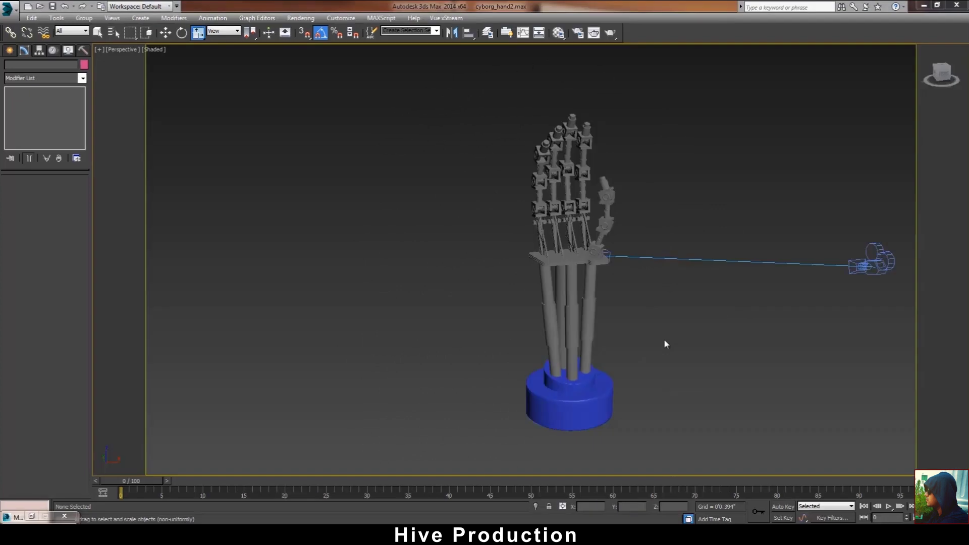
# Step: Assign V-Ray Adv 3.60.03 as the production renderer in the render setup
pyautogui.keyDown('alt'); pyautogui.moveTo(664, 344); pyautogui.dragTo(552, 365, button='middle'); pyautogui.keyUp('alt')
pyautogui.click(575, 33)
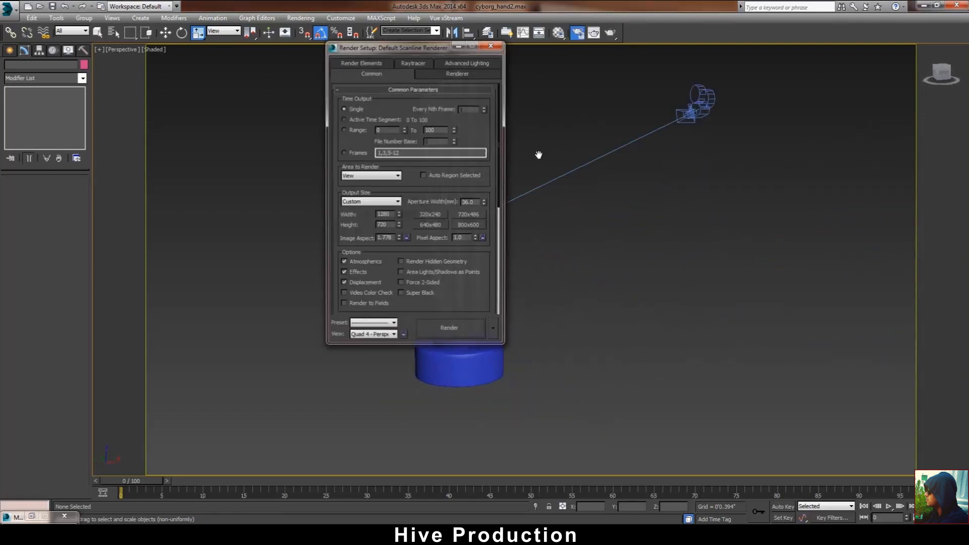
pyautogui.rightClick(444, 100)
pyautogui.click(464, 179)
pyautogui.click(470, 265)
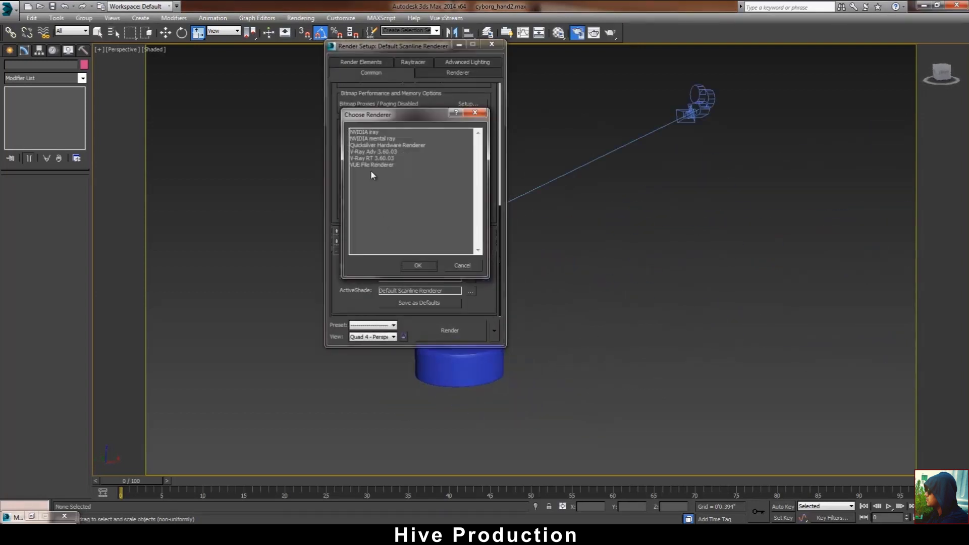
pyautogui.doubleClick(368, 152)
# Step: Set the V-Ray image sampler type to Bucket and show its settings in Expert mode
pyautogui.click(372, 62)
pyautogui.click(400, 130)
pyautogui.click(394, 138)
pyautogui.click(461, 131)
pyautogui.click(462, 130)
pyautogui.rightClick(462, 131)
pyautogui.click(529, 161)
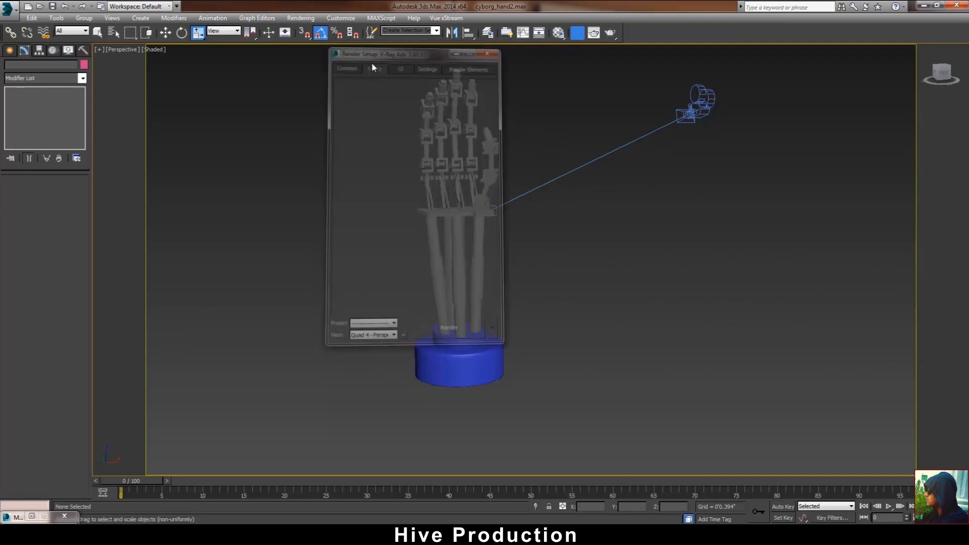
# Step: Configure V-Ray's global illumination, Global DMC and System settings, including the dynamic memory limit, and close the render setup
pyautogui.click(397, 62)
pyautogui.click(398, 99)
pyautogui.click(399, 107)
pyautogui.click(373, 62)
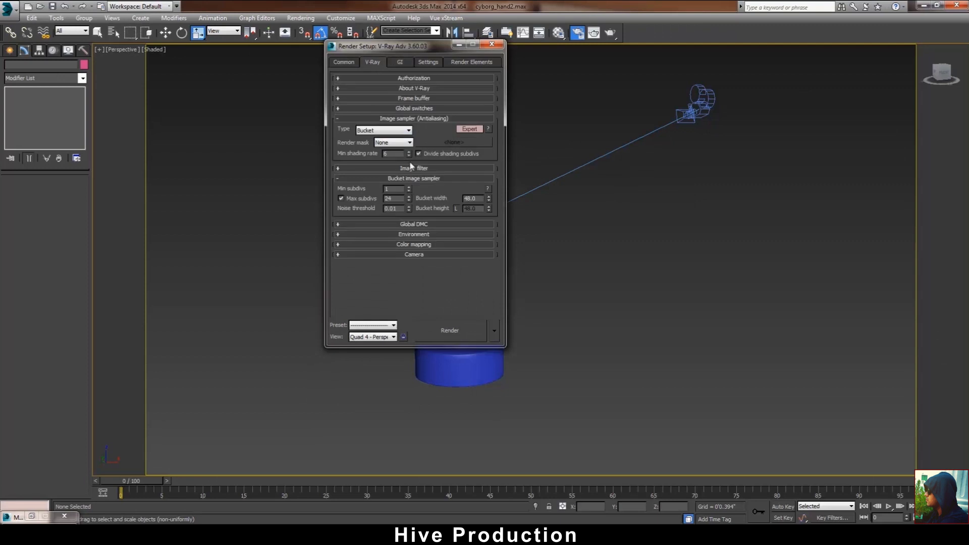
pyautogui.click(409, 224)
pyautogui.click(399, 62)
pyautogui.click(415, 190)
pyautogui.click(407, 89)
pyautogui.click(404, 113)
pyautogui.click(428, 62)
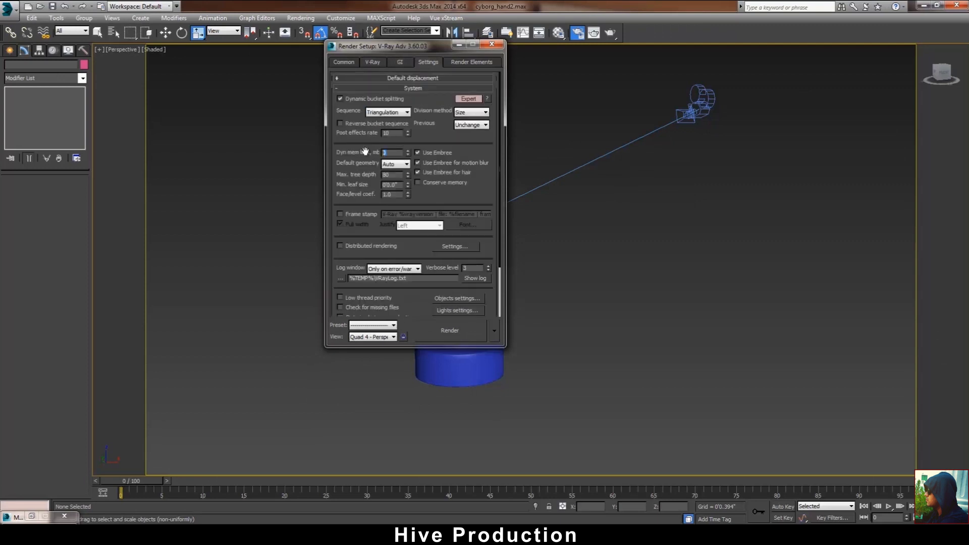
pyautogui.click(497, 44)
# Step: Create a VRayMtl material in the second sample slot of the material editor
pyautogui.keyDown('alt'); pyautogui.moveTo(638, 284); pyautogui.dragTo(529, 312, button='middle'); pyautogui.keyUp('alt')
pyautogui.click(560, 34)
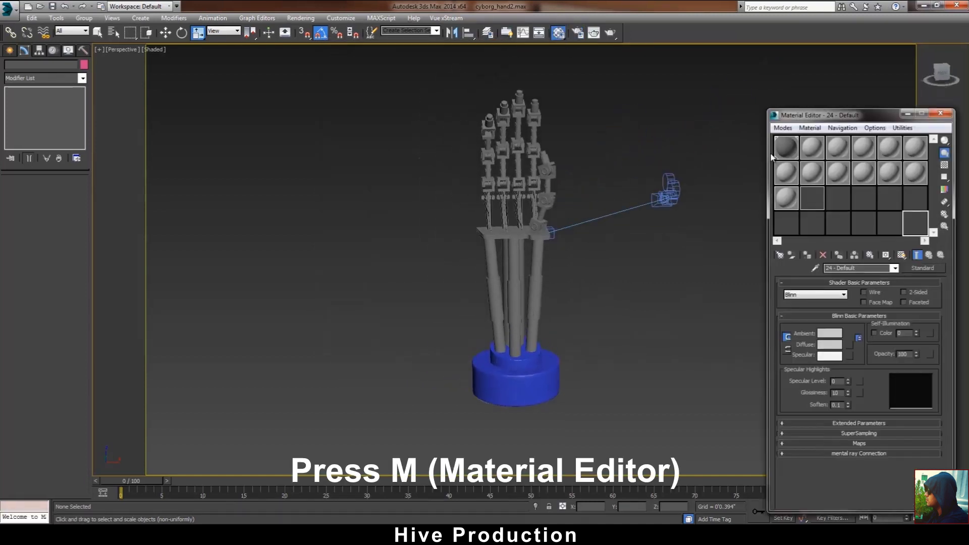
pyautogui.moveTo(804, 117); pyautogui.dragTo(253, 88)
pyautogui.click(261, 115)
pyautogui.click(372, 235)
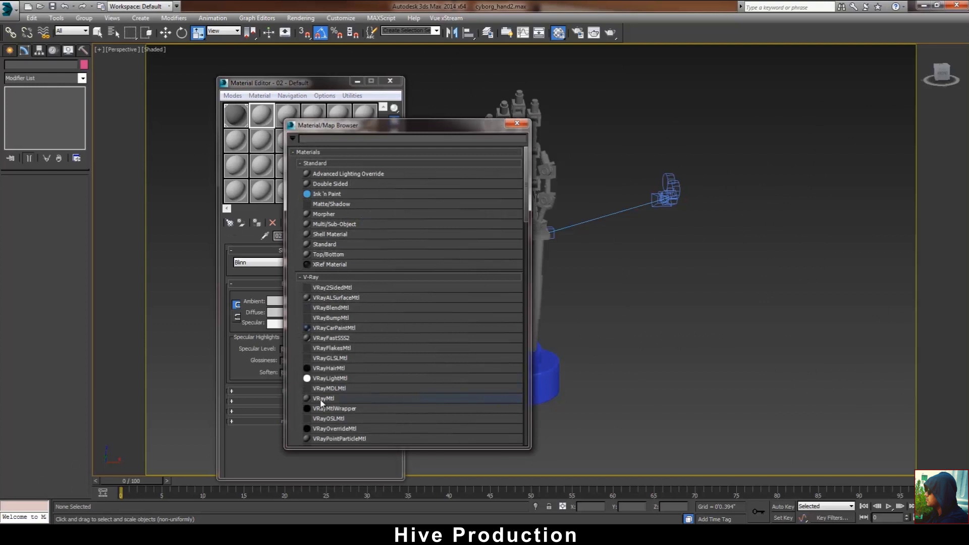
pyautogui.doubleClick(354, 398)
# Step: Open and close the hand group, and assign the VRayMtl to the whole group
pyautogui.keyDown('alt'); pyautogui.moveTo(631, 146); pyautogui.dragTo(635, 304, button='middle'); pyautogui.keyUp('alt')
pyautogui.scroll(10, 596, 243)
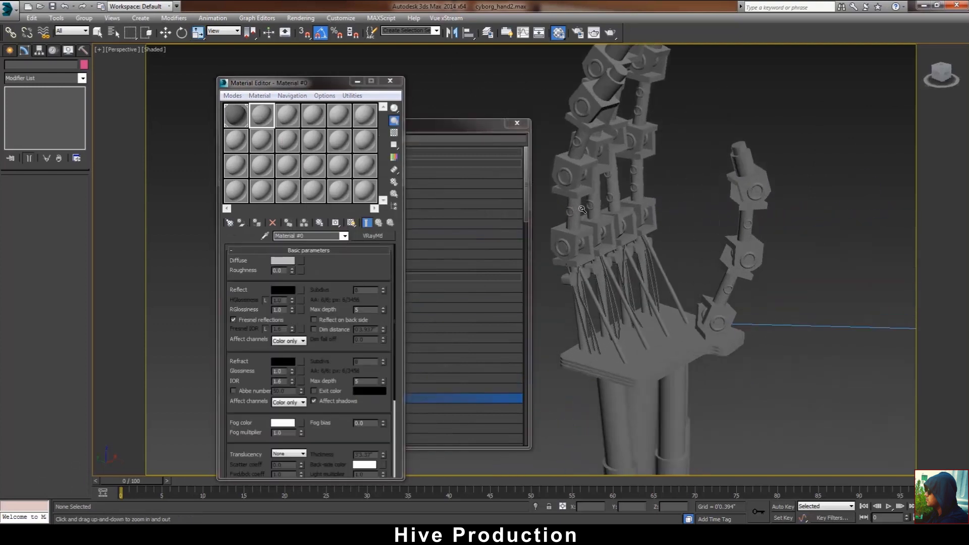
pyautogui.click(565, 235)
pyautogui.click(87, 18)
pyautogui.click(84, 56)
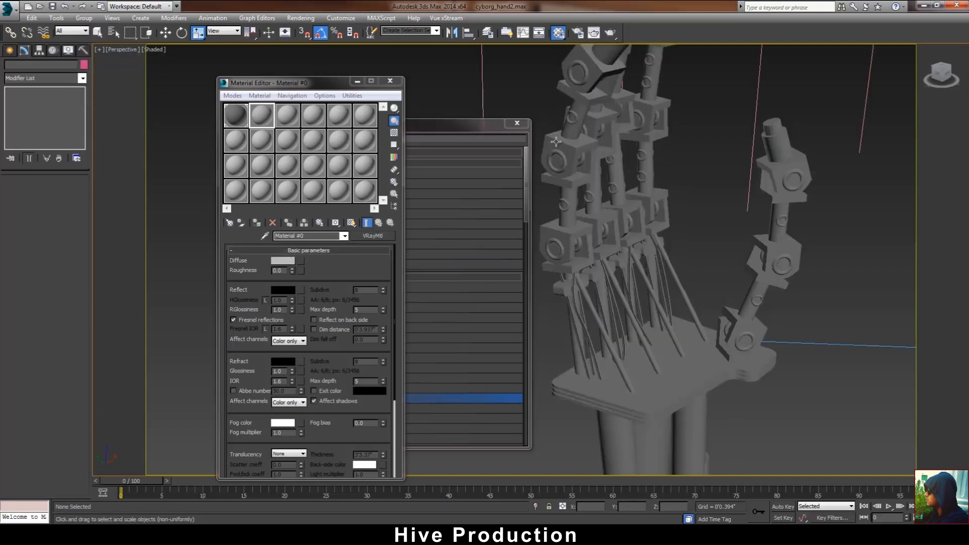
pyautogui.click(86, 18)
pyautogui.click(757, 85)
pyautogui.click(86, 18)
pyautogui.click(95, 67)
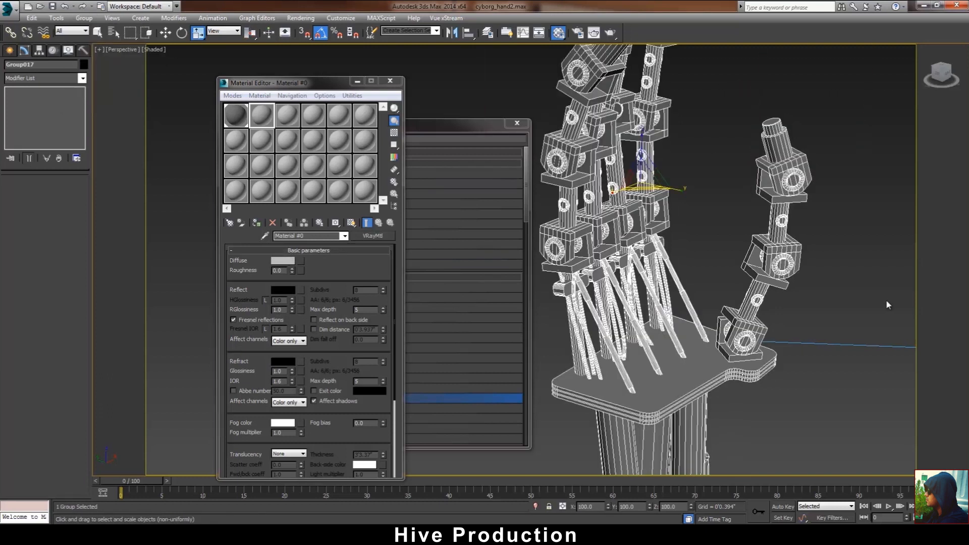
pyautogui.click(257, 223)
# Step: Set the material's diffuse and reflection colours to grey, turn off Fresnel reflections and set the reflection glossiness to 0.95
pyautogui.click(291, 262)
pyautogui.moveTo(298, 72); pyautogui.dragTo(297, 83)
pyautogui.click(373, 148)
pyautogui.click(285, 290)
pyautogui.click(370, 148)
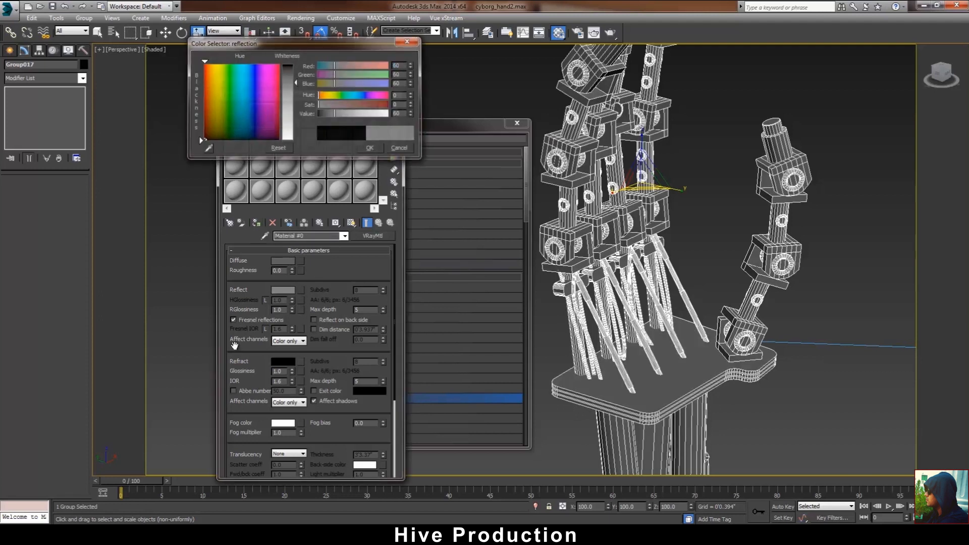
pyautogui.click(233, 320)
pyautogui.click(370, 148)
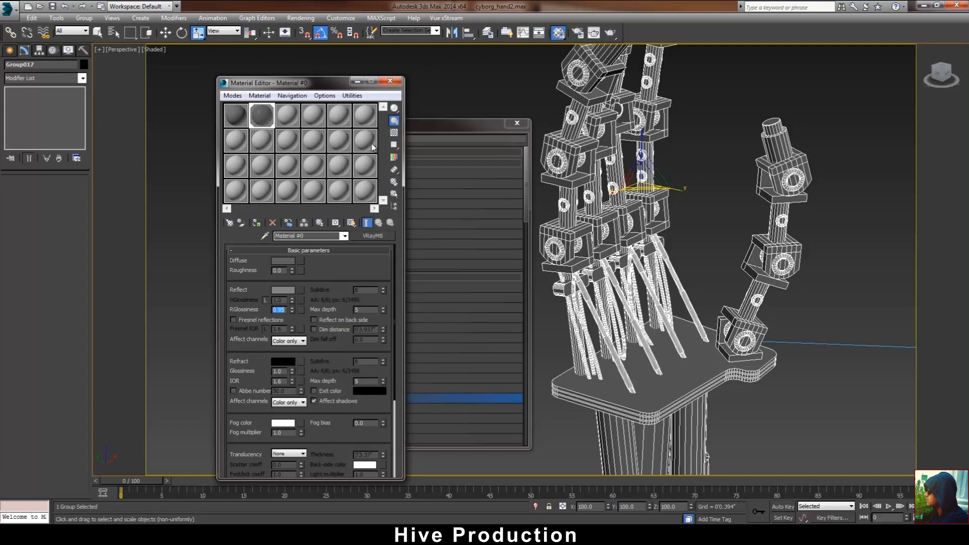
# Step: Preview the reflective material on an enlarged sample with a checkered background, and close the material windows
pyautogui.doubleClick(260, 110)
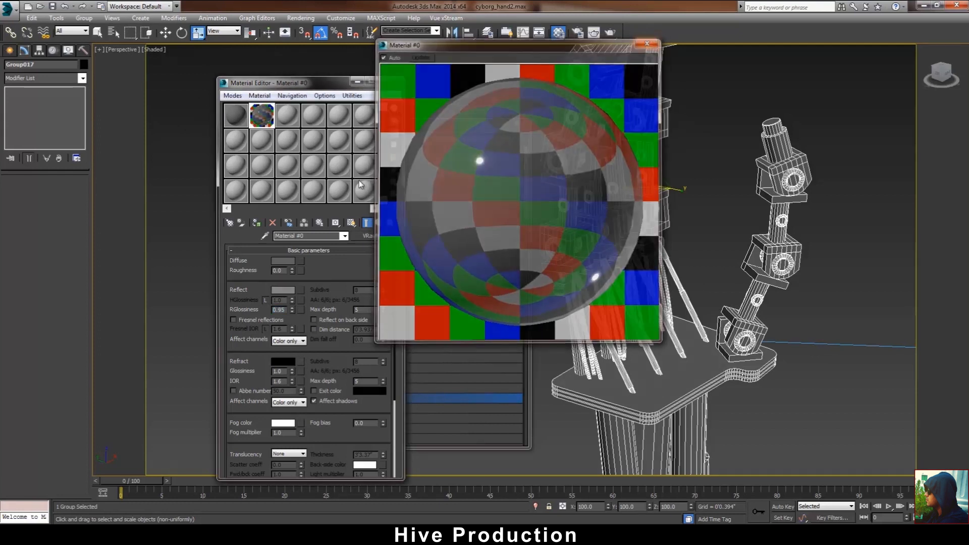
pyautogui.click(724, 231)
pyautogui.scroll(-4, 725, 231)
pyautogui.keyDown('alt'); pyautogui.moveTo(717, 242); pyautogui.dragTo(675, 349, button='middle'); pyautogui.keyUp('alt')
pyautogui.click(512, 124)
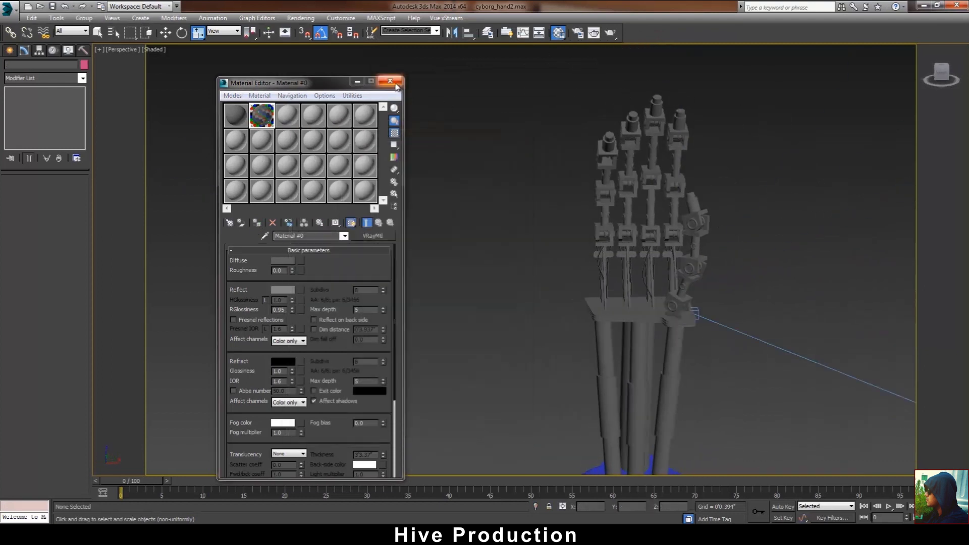
pyautogui.click(391, 81)
# Step: Assign a new VRayMtl with a near-white diffuse colour to the lower base cylinder
pyautogui.moveTo(595, 360); pyautogui.dragTo(495, 174, button='middle')
pyautogui.click(564, 374)
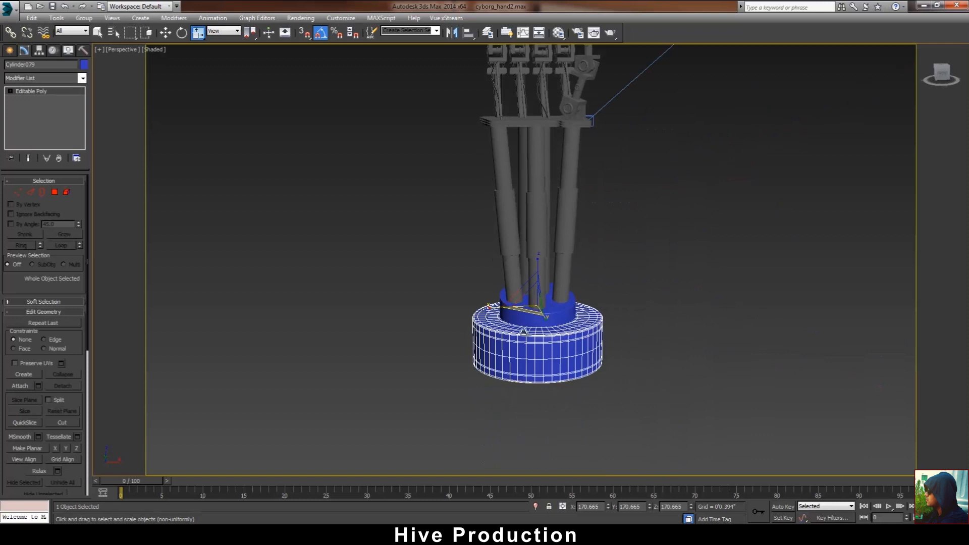
pyautogui.press('m')
pyautogui.click(287, 115)
pyautogui.click(229, 223)
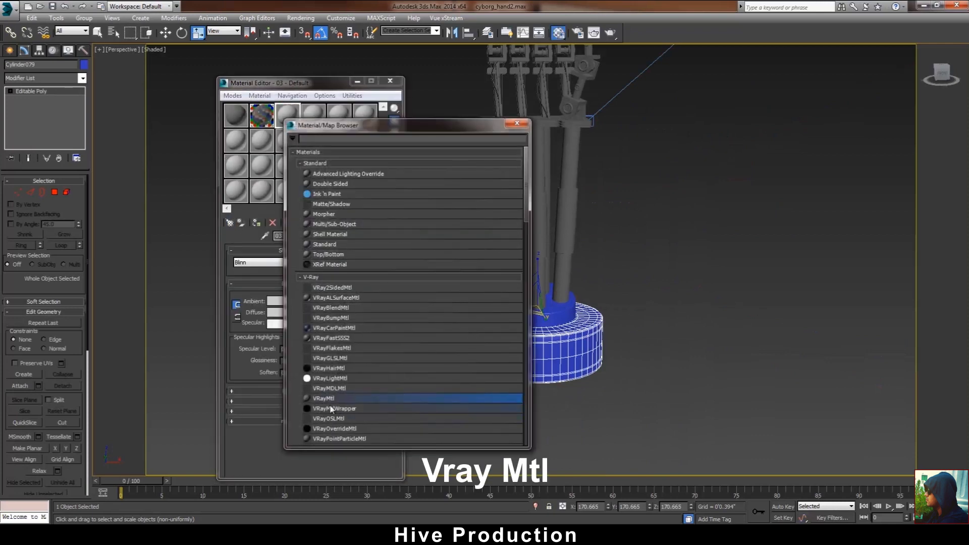
pyautogui.doubleClick(329, 400)
pyautogui.click(283, 261)
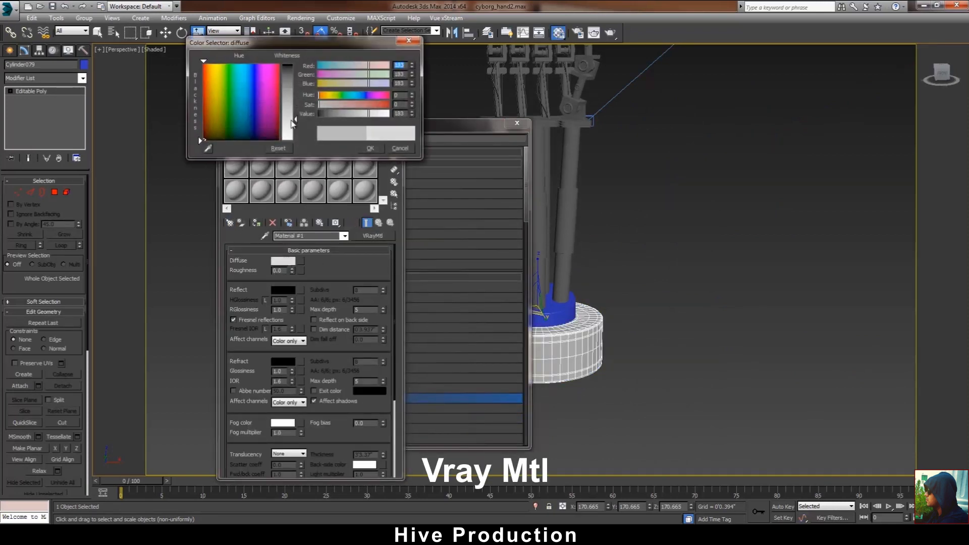
pyautogui.click(369, 149)
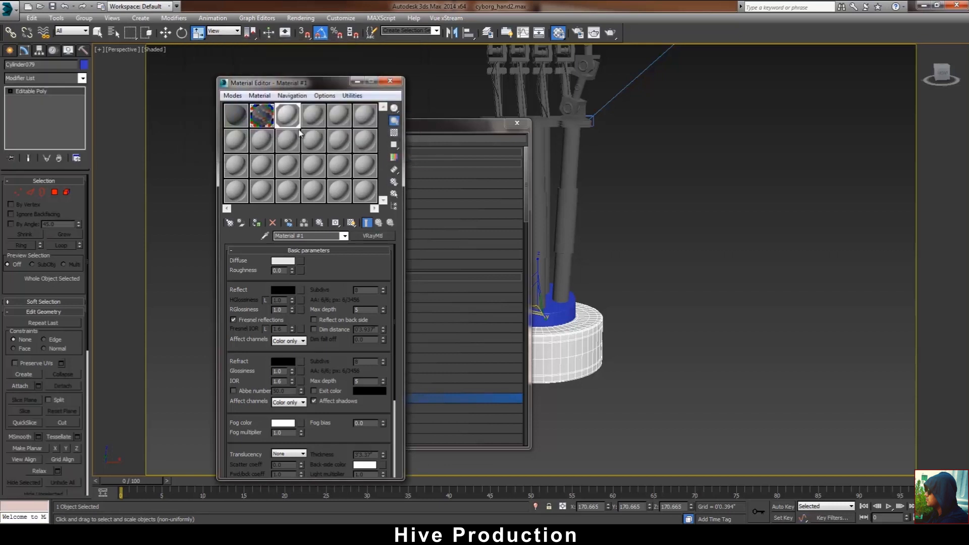
pyautogui.click(357, 81)
pyautogui.click(517, 122)
# Step: Select the two narrow polygon bands running around the lower base cylinder
pyautogui.scroll(5, 530, 323)
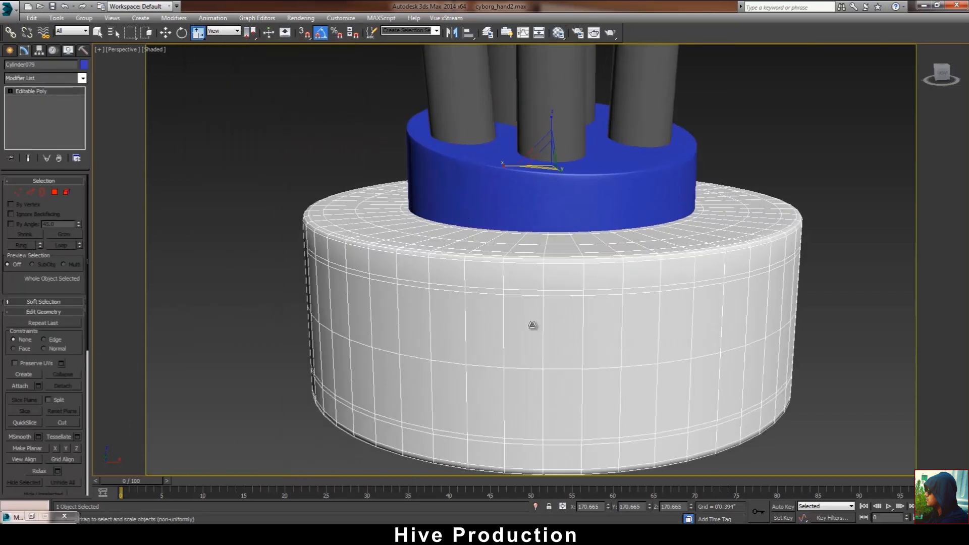
pyautogui.click(30, 191)
pyautogui.click(54, 192)
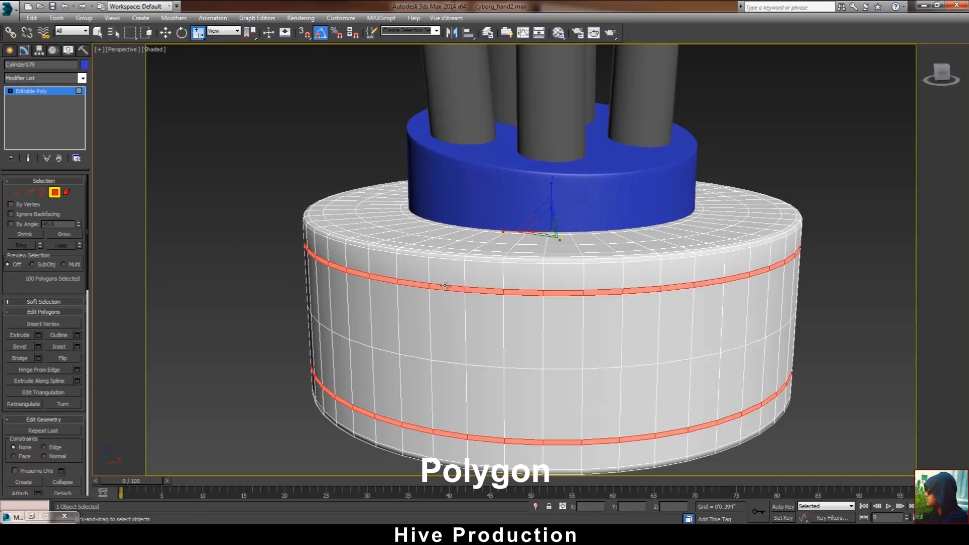
# Step: Assign a new VRayMtl with a near-black diffuse colour to the selected bands and leave polygon editing
pyautogui.press('m')
pyautogui.click(313, 115)
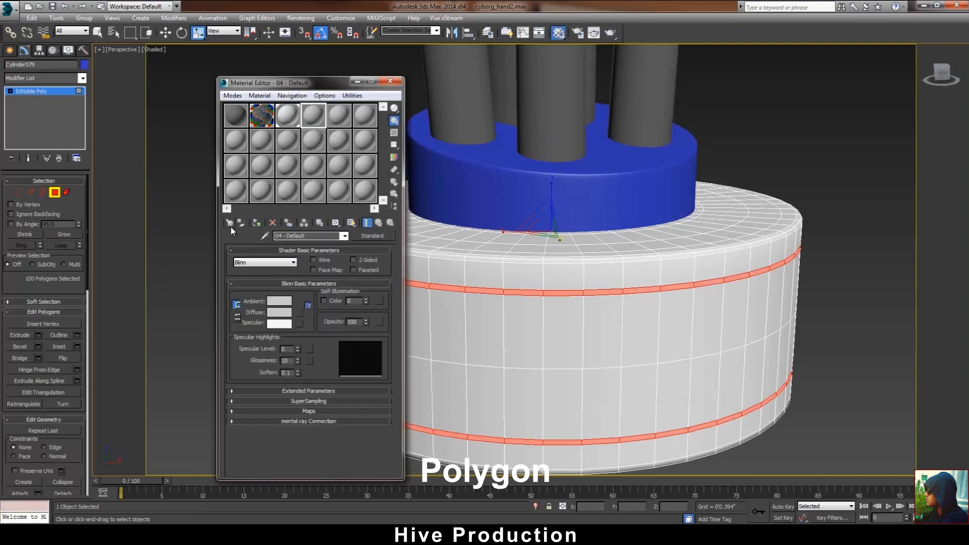
pyautogui.click(372, 235)
pyautogui.doubleClick(454, 397)
pyautogui.click(283, 261)
pyautogui.moveTo(354, 73); pyautogui.dragTo(323, 73)
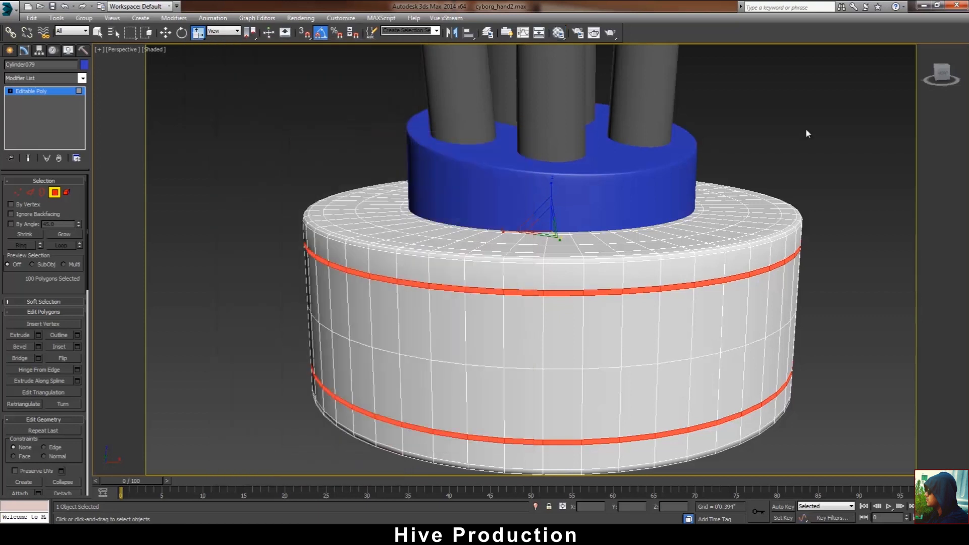
pyautogui.click(805, 129)
pyautogui.scroll(-2, 701, 263)
pyautogui.click(55, 194)
# Step: Apply the near-white VRayMtl to the upper base cylinder
pyautogui.click(543, 228)
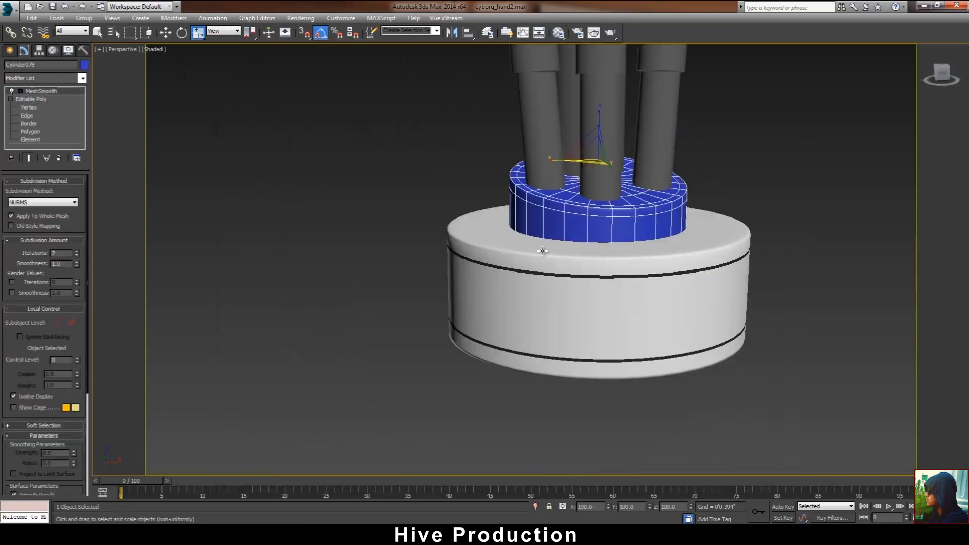
pyautogui.click(558, 32)
pyautogui.click(257, 223)
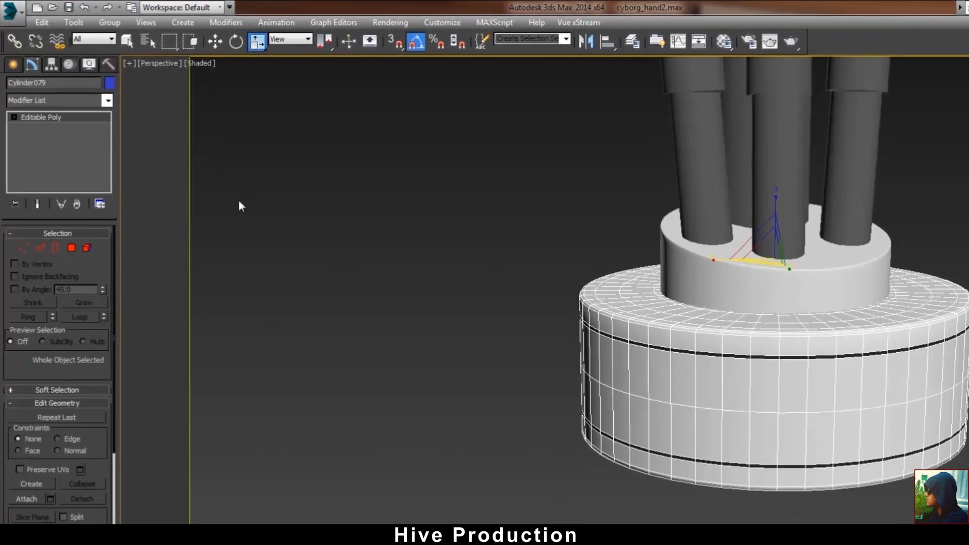
# Step: Create a text spline reading TERMINATOR in Arial and place it in the perspective view
pyautogui.click(13, 64)
pyautogui.click(17, 148)
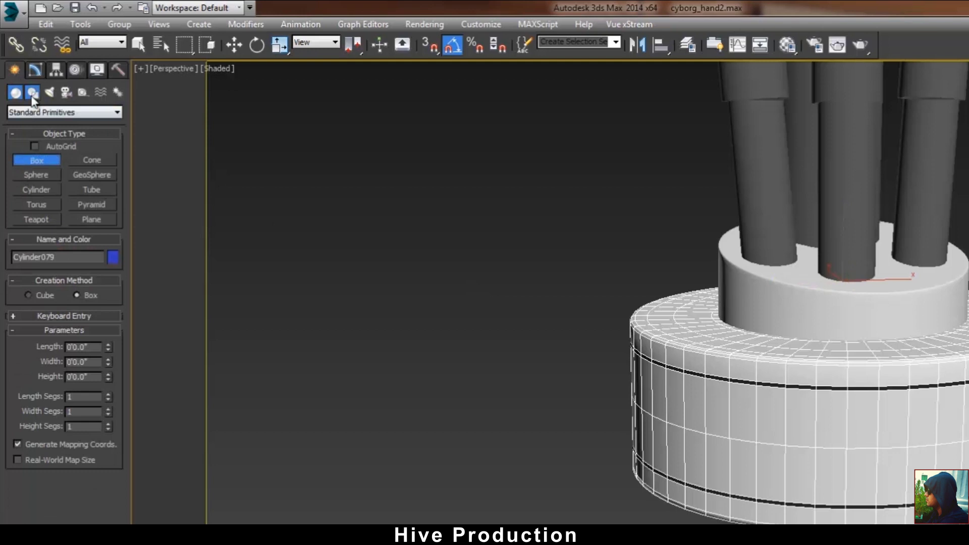
pyautogui.click(32, 94)
pyautogui.click(36, 230)
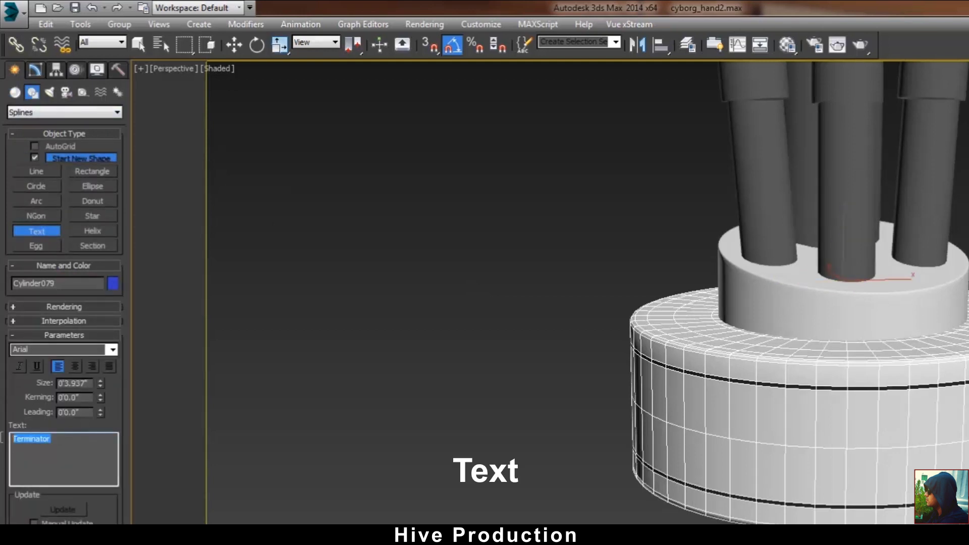
pyautogui.write('TERMINATOR')
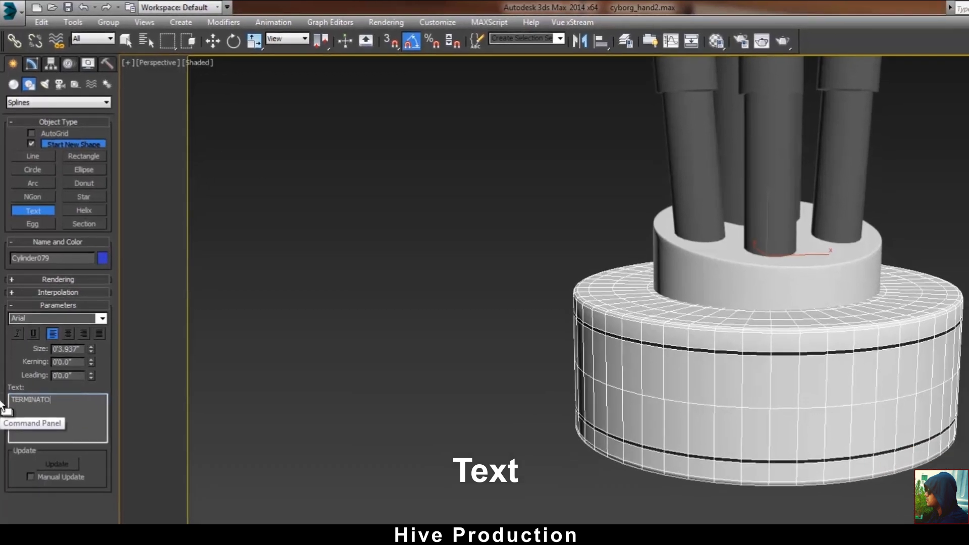
pyautogui.click(516, 337)
# Step: Rotate the TERMINATOR text 90 degrees about the X axis so that it stands upright
pyautogui.press('w')
pyautogui.hotkey('alt', 'w')
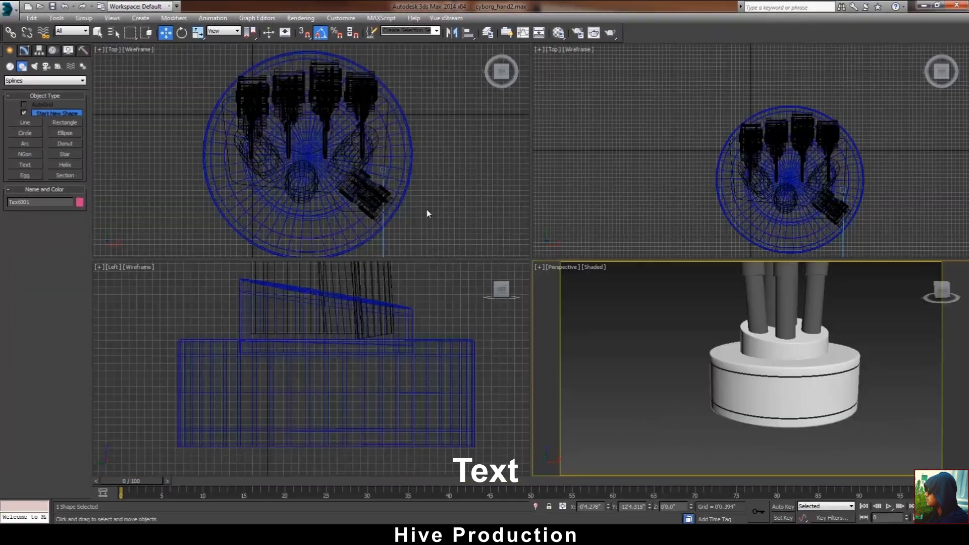
pyautogui.scroll(-9, 365, 123)
pyautogui.scroll(6, 356, 141)
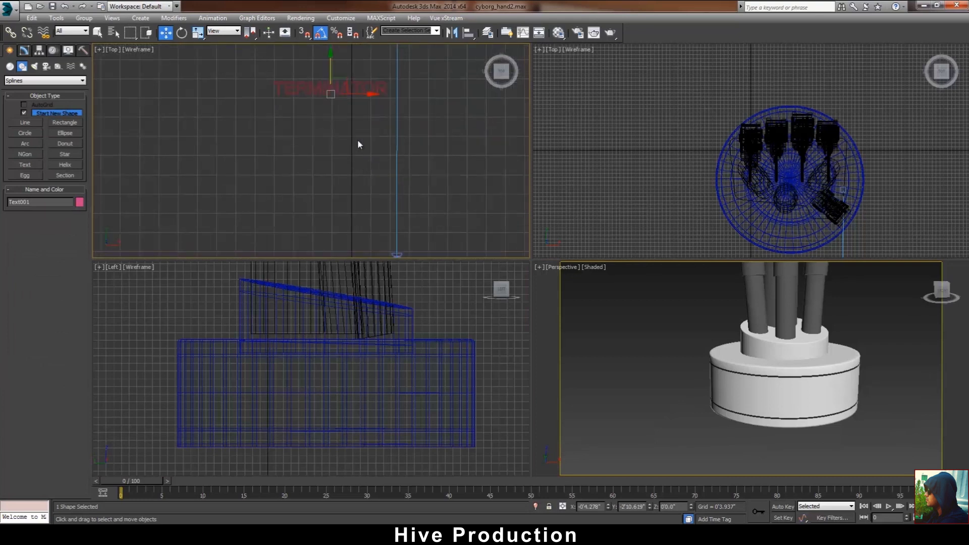
pyautogui.press('e')
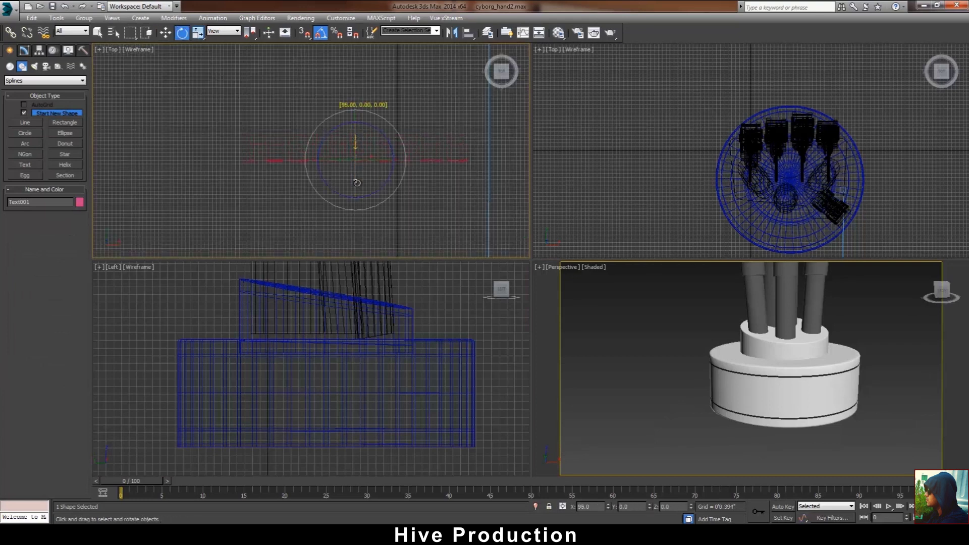
pyautogui.moveTo(357, 179); pyautogui.dragTo(357, 179)
pyautogui.scroll(-5, 684, 111)
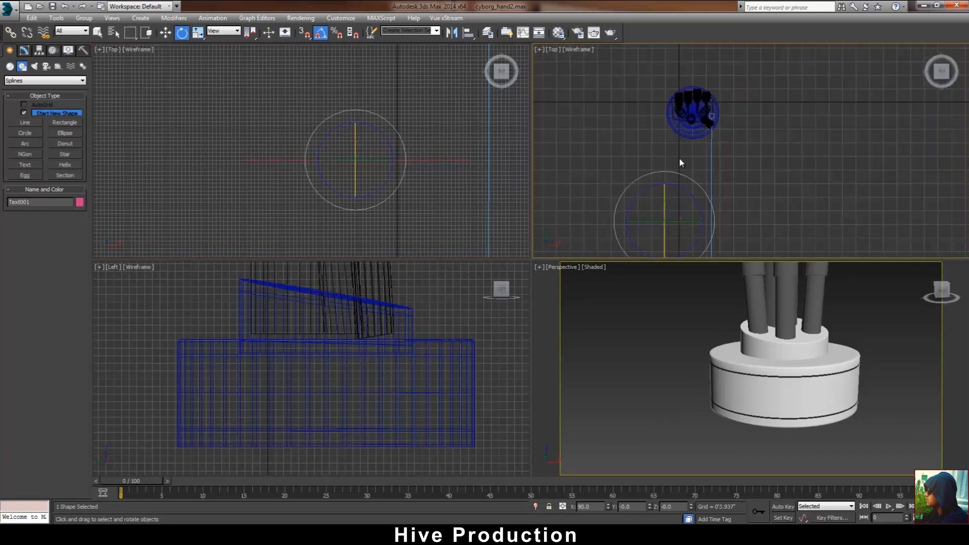
# Step: Move the upright TERMINATOR text down onto the lower base cylinder in the front view
pyautogui.press('f')
pyautogui.scroll(-4, 691, 126)
pyautogui.press('w')
pyautogui.moveTo(695, 125); pyautogui.dragTo(692, 126)
pyautogui.scroll(7, 691, 127)
pyautogui.moveTo(681, 190); pyautogui.dragTo(720, 188, button='middle')
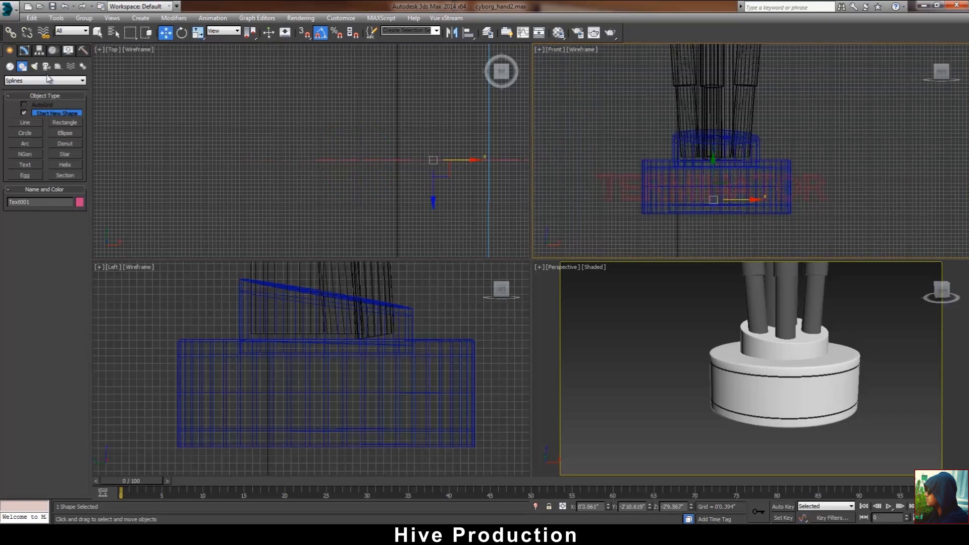
# Step: Change the text font to Arial Bold, set its size to 0'2.205" and centre it on the base
pyautogui.click(23, 50)
pyautogui.click(78, 211)
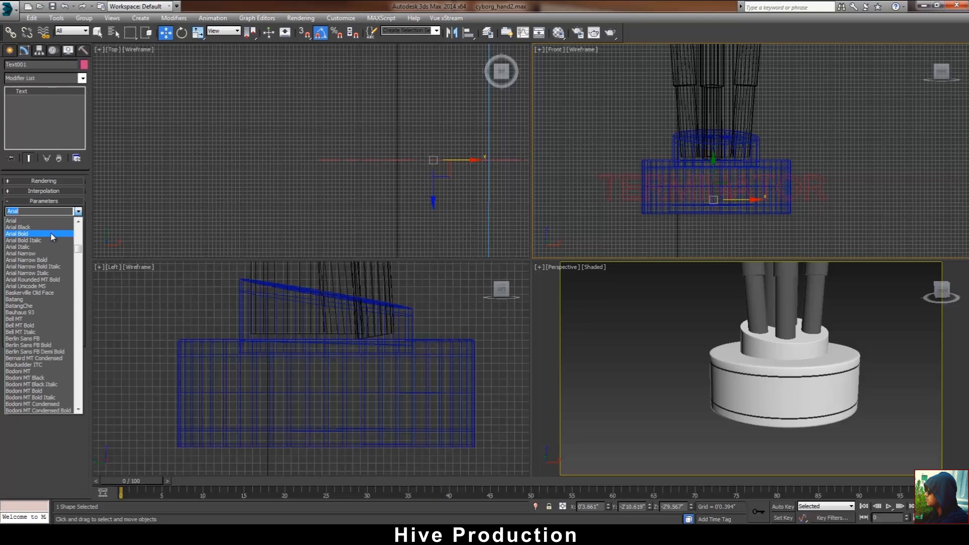
pyautogui.click(52, 235)
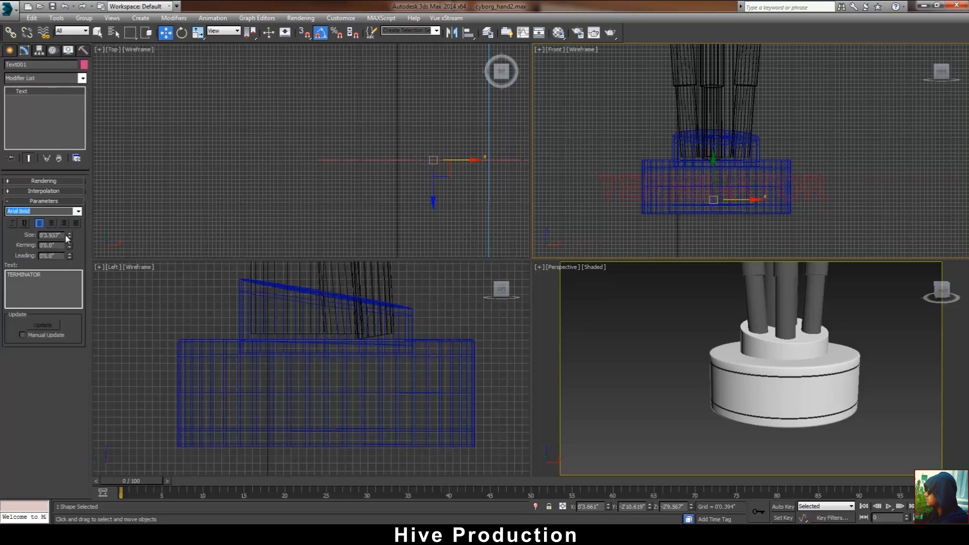
pyautogui.click(718, 177)
# Step: Move the TERMINATOR text close to the front edge of the base in the top view
pyautogui.click(436, 160)
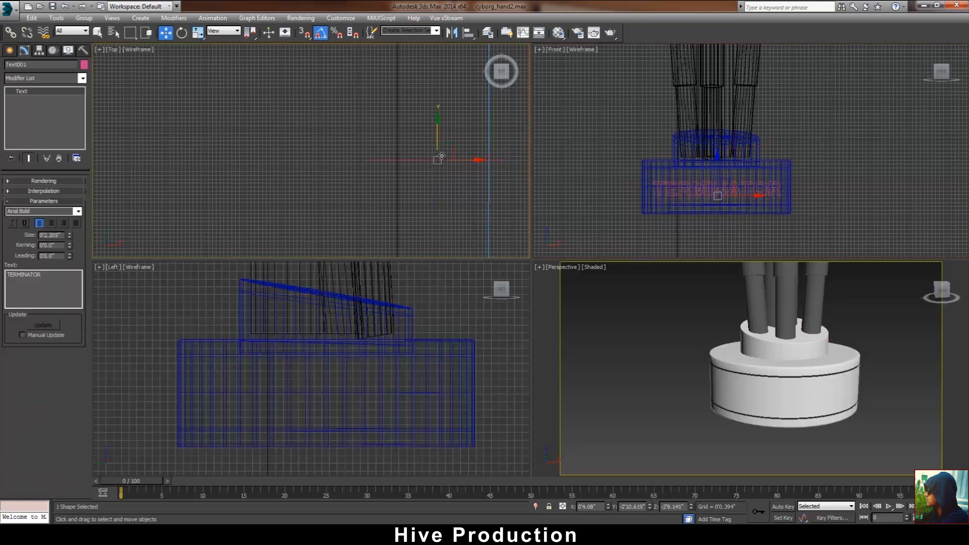
pyautogui.scroll(-3, 441, 155)
pyautogui.moveTo(441, 156); pyautogui.dragTo(398, 200, button='middle')
pyautogui.moveTo(397, 186); pyautogui.dragTo(393, 86)
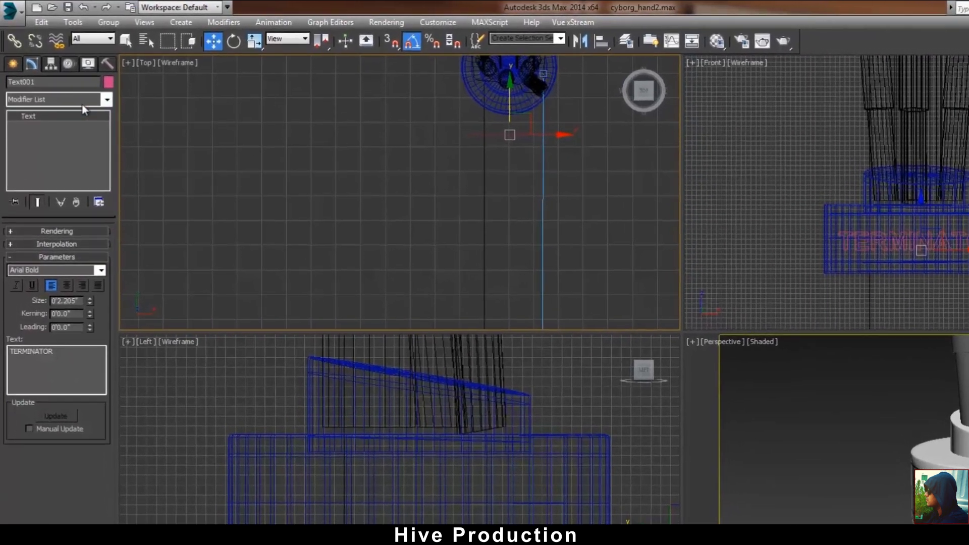
# Step: Apply an Extrude modifier to the text to give it a shallow depth and place it against the base's front edge
pyautogui.click(83, 109)
pyautogui.scroll(-10, 50, 171)
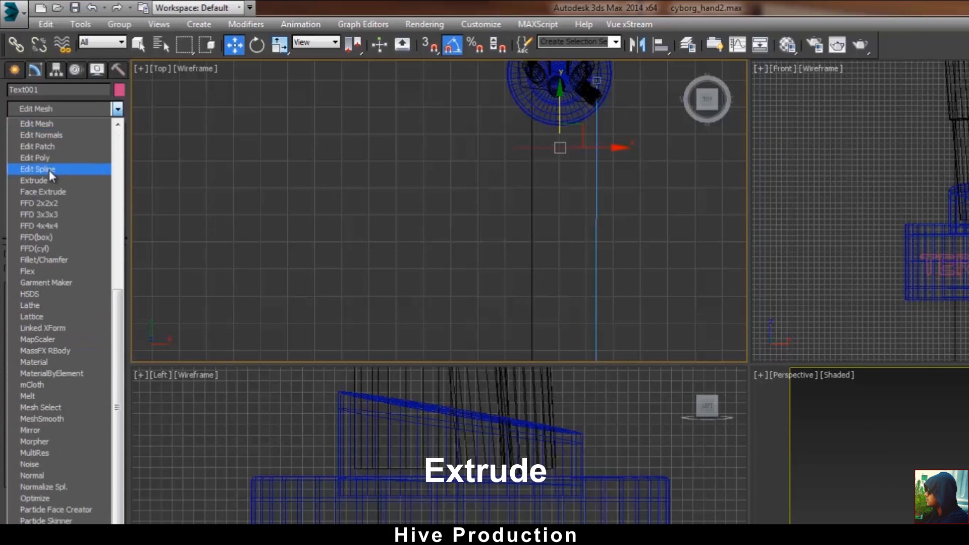
pyautogui.click(50, 174)
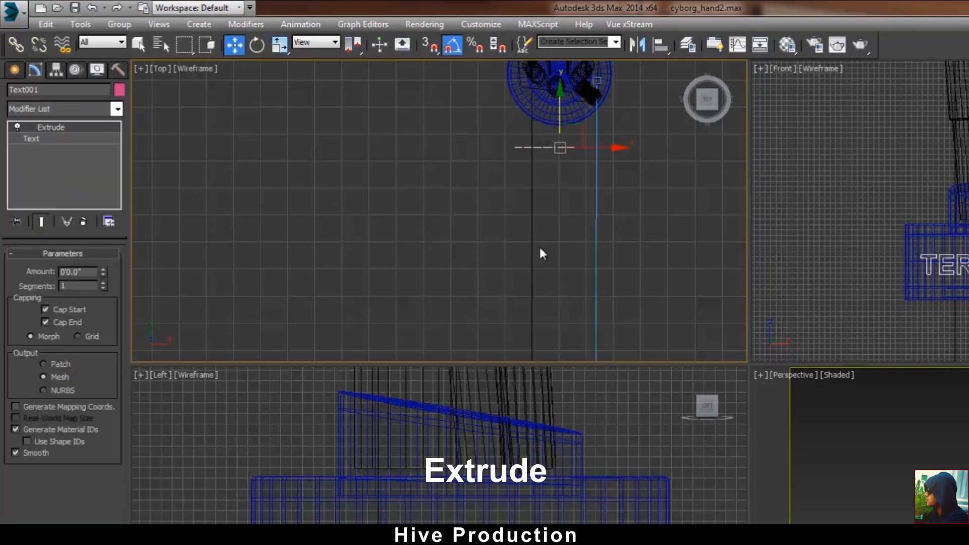
pyautogui.scroll(5, 540, 171)
pyautogui.moveTo(580, 160); pyautogui.dragTo(378, 346, button='middle')
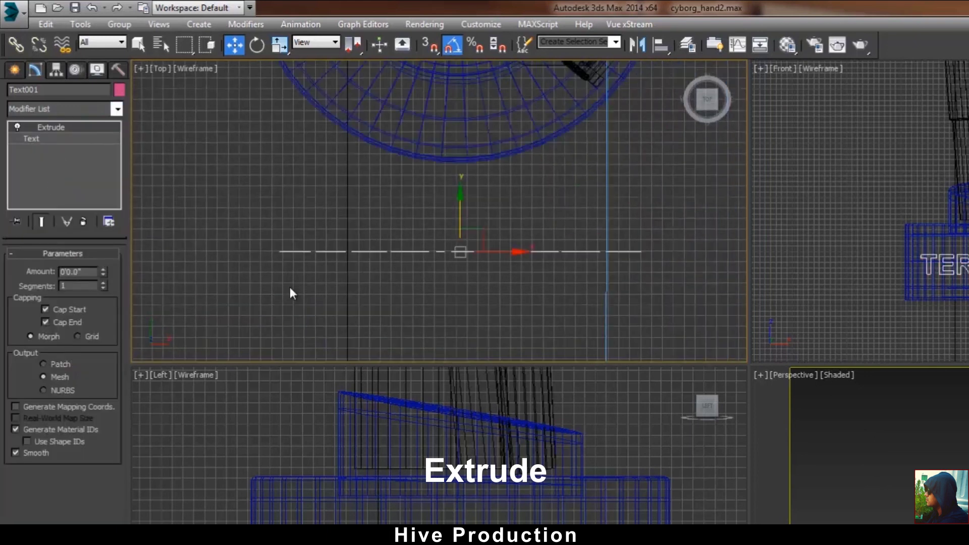
pyautogui.moveTo(104, 273); pyautogui.dragTo(57, 121)
# Step: Add a Bend modifier to the text with the X bend axis and an angle of about 107.5
pyautogui.click(56, 111)
pyautogui.press('b')
pyautogui.click(47, 123)
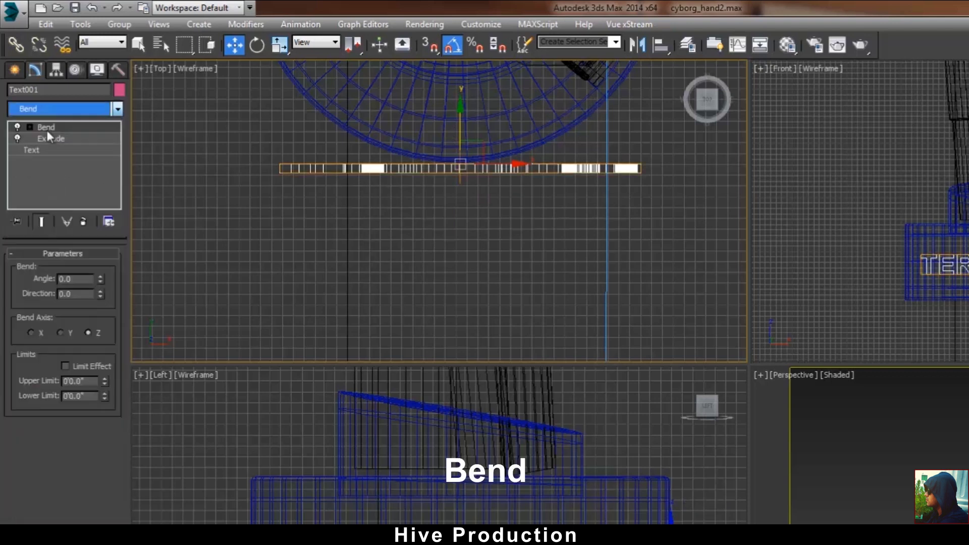
pyautogui.moveTo(100, 279)
pyautogui.mouseDown()
pyautogui.moveTo(93, 217)
pyautogui.moveTo(83, 250)
pyautogui.moveTo(101, 257)
pyautogui.moveTo(101, 227)
pyautogui.mouseUp()
pyautogui.rightClick(83, 250)
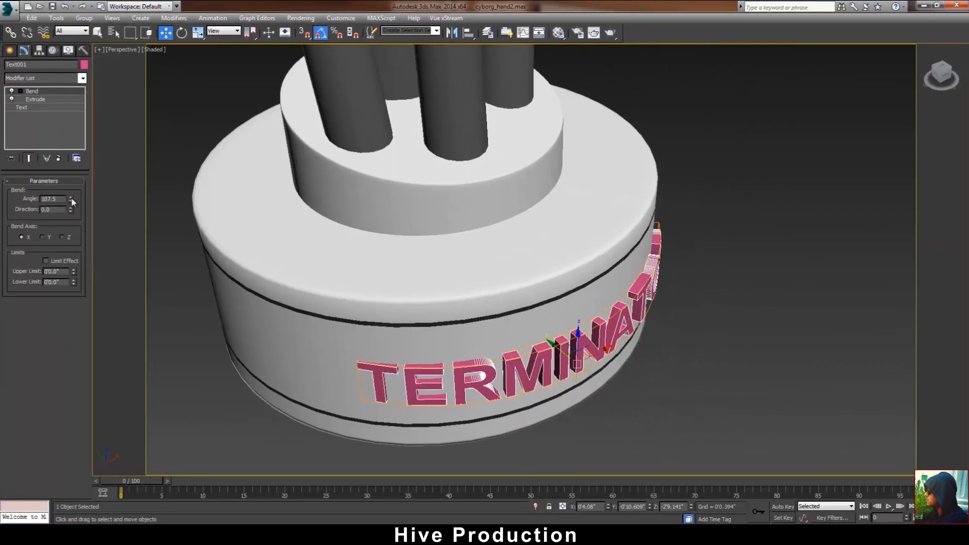
# Step: Refine the bend angle to about 99.5 and shift the lettering so it follows the curved base wall
pyautogui.moveTo(71, 200); pyautogui.dragTo(76, 212)
pyautogui.moveTo(566, 352); pyautogui.dragTo(552, 349)
pyautogui.moveTo(70, 198); pyautogui.dragTo(56, 190)
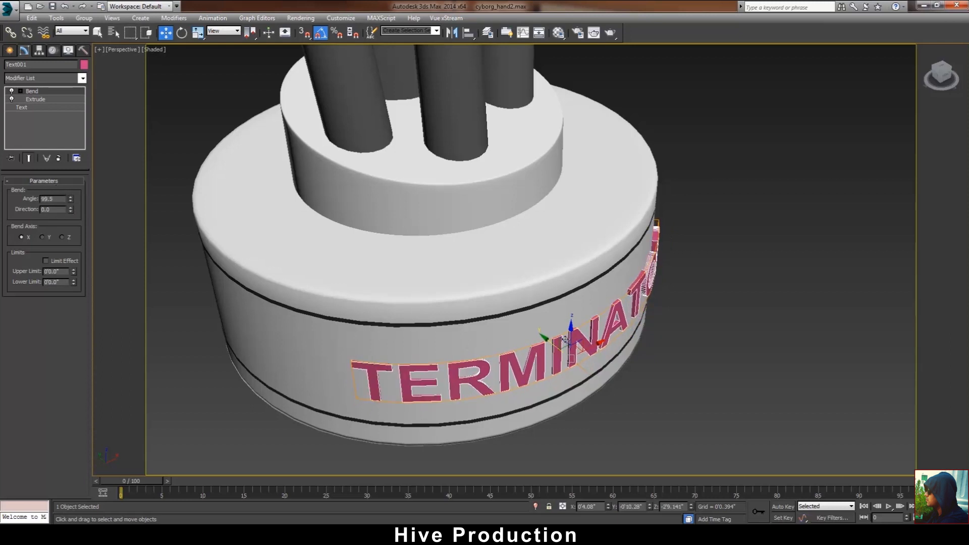
pyautogui.moveTo(548, 343); pyautogui.dragTo(552, 345)
pyautogui.click(716, 392)
pyautogui.keyDown('alt'); pyautogui.moveTo(717, 393); pyautogui.dragTo(697, 396, button='middle'); pyautogui.keyUp('alt')
# Step: Apply the near-black VRayMtl to the TERMINATOR lettering
pyautogui.click(462, 394)
pyautogui.press('m')
pyautogui.click(310, 124)
pyautogui.click(259, 223)
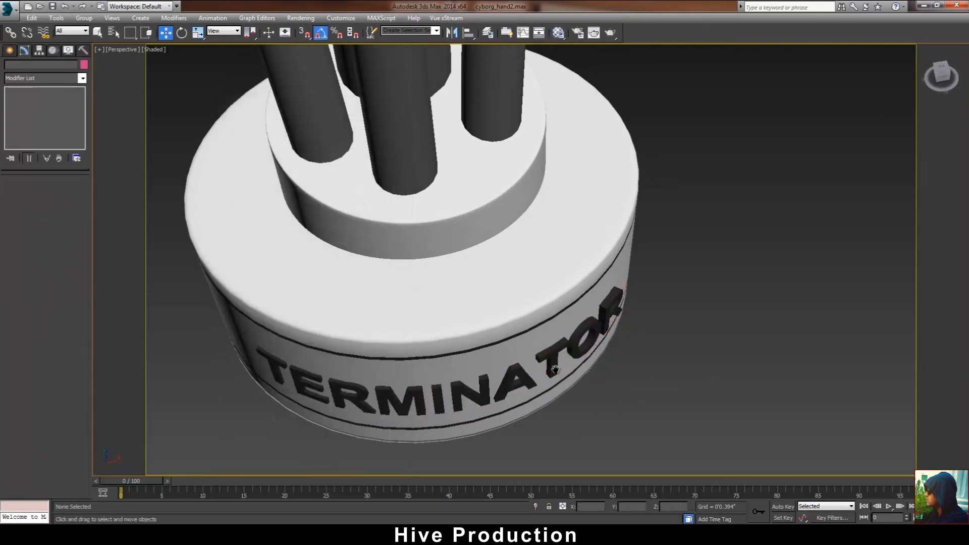
# Step: Create a cylinder centred on the base in the top view, about 0'7.43" in radius and 0'1.492" high
pyautogui.scroll(-3, 553, 304)
pyautogui.scroll(-5, 553, 304)
pyautogui.hotkey('alt', 'w')
pyautogui.middleClick(413, 165)
pyautogui.hotkey('alt', 'w')
pyautogui.moveTo(455, 234); pyautogui.dragTo(351, 429, button='middle')
pyautogui.click(421, 185)
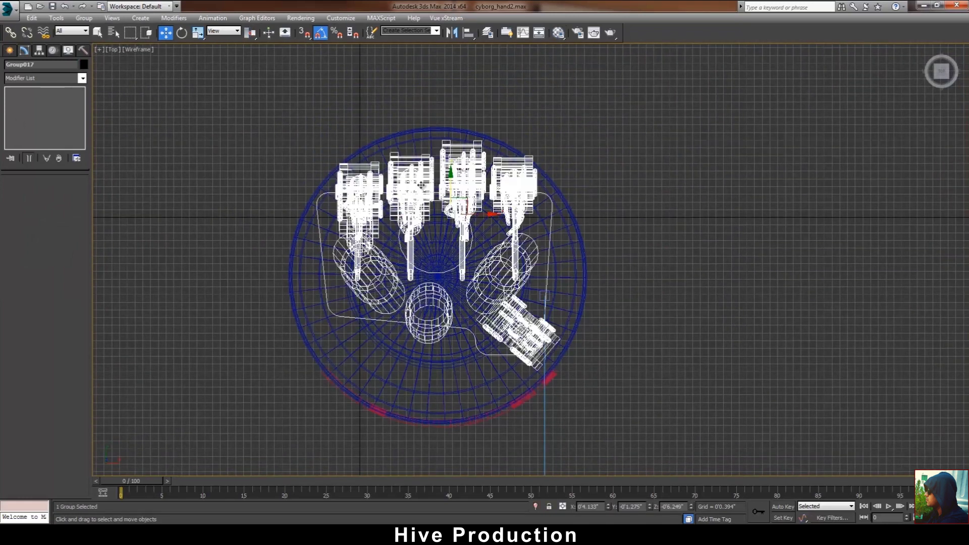
pyautogui.click(9, 50)
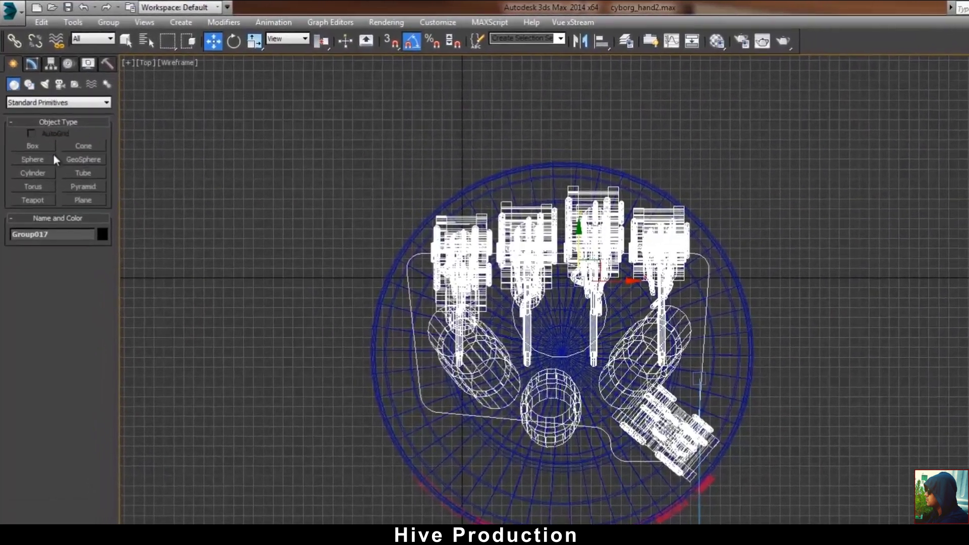
pyautogui.click(33, 172)
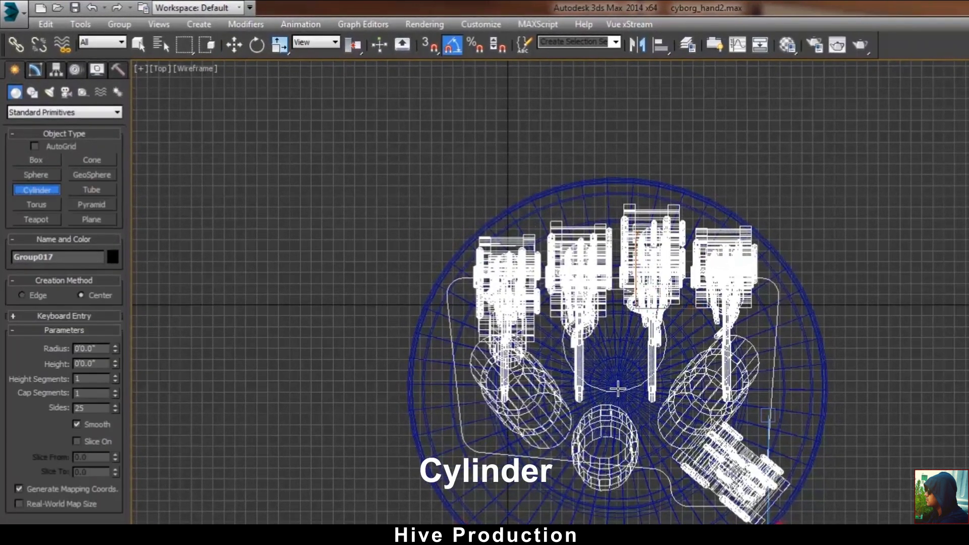
pyautogui.moveTo(618, 389); pyautogui.dragTo(774, 513)
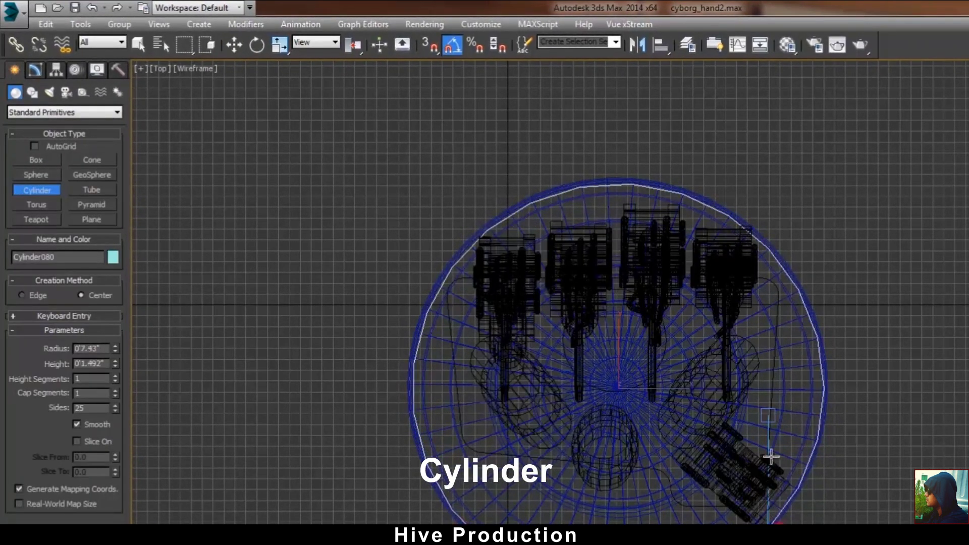
pyautogui.click(771, 457)
pyautogui.hotkey('alt', 'w')
# Step: Move the new cylinder down onto the top of the lower base and centre it over the base
pyautogui.rightClick(836, 491)
pyautogui.press('w')
pyautogui.rightClick(959, 152)
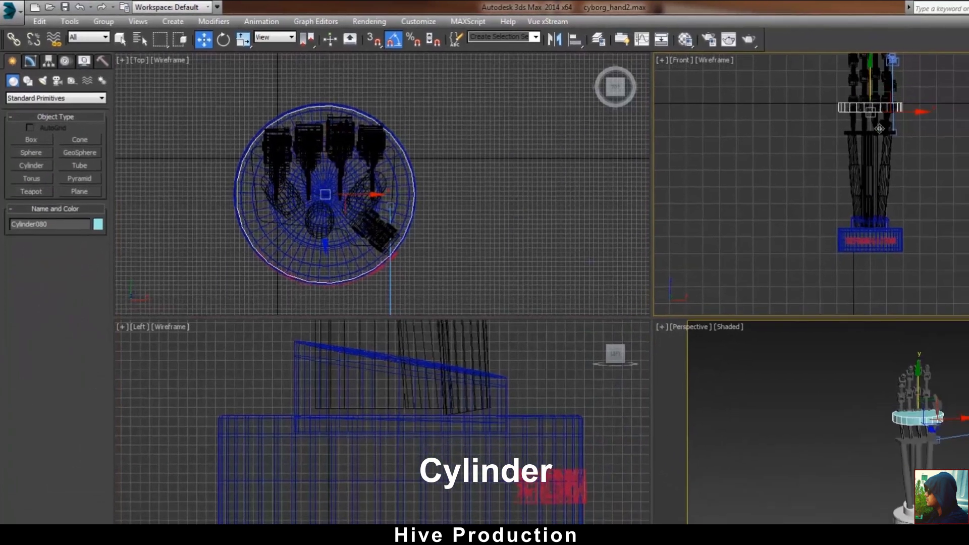
pyautogui.moveTo(879, 129); pyautogui.dragTo(879, 241)
pyautogui.moveTo(402, 373); pyautogui.dragTo(406, 390)
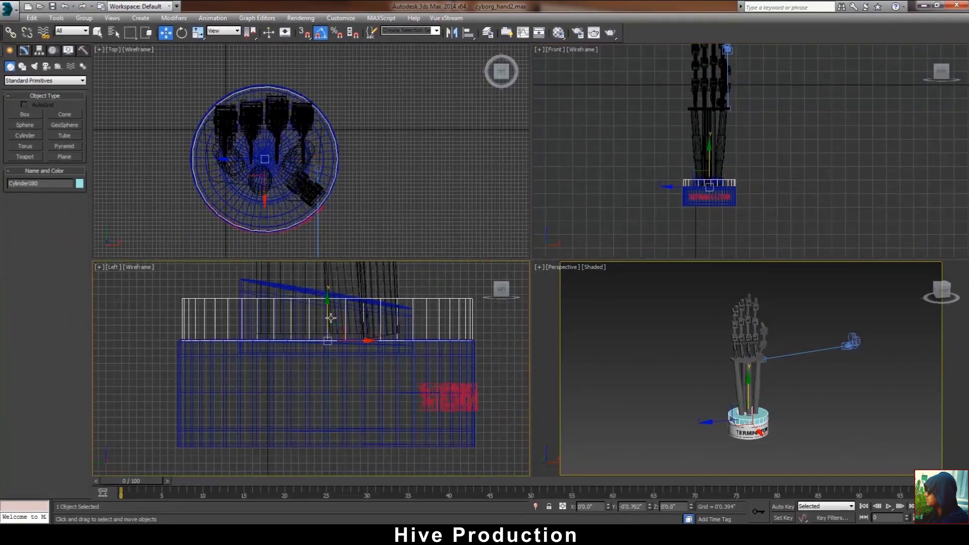
pyautogui.moveTo(354, 341); pyautogui.dragTo(352, 340)
pyautogui.moveTo(387, 342); pyautogui.dragTo(384, 355, button='middle')
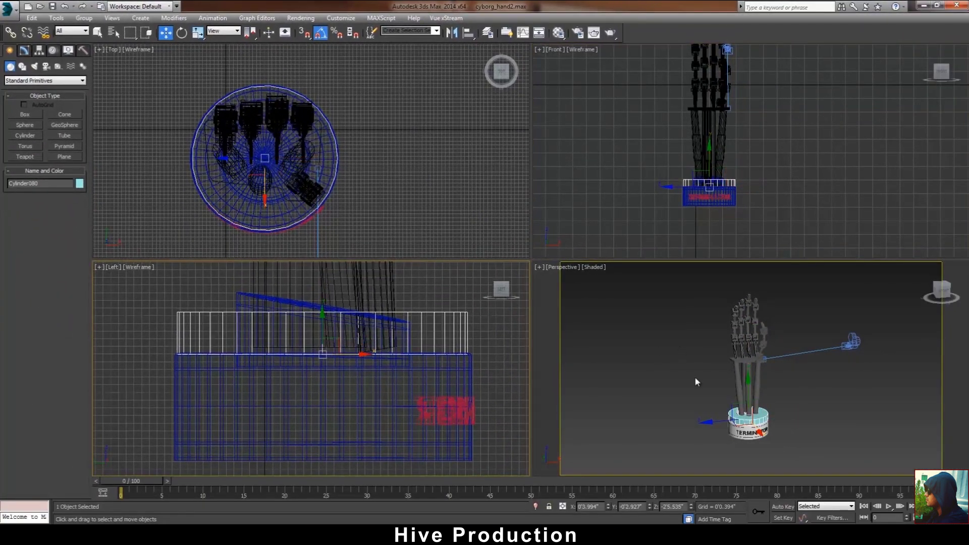
# Step: Increase the new cylinder's height to about 3'11.957" so that it encloses the whole hand
pyautogui.click(23, 50)
pyautogui.moveTo(79, 204); pyautogui.dragTo(80, 151)
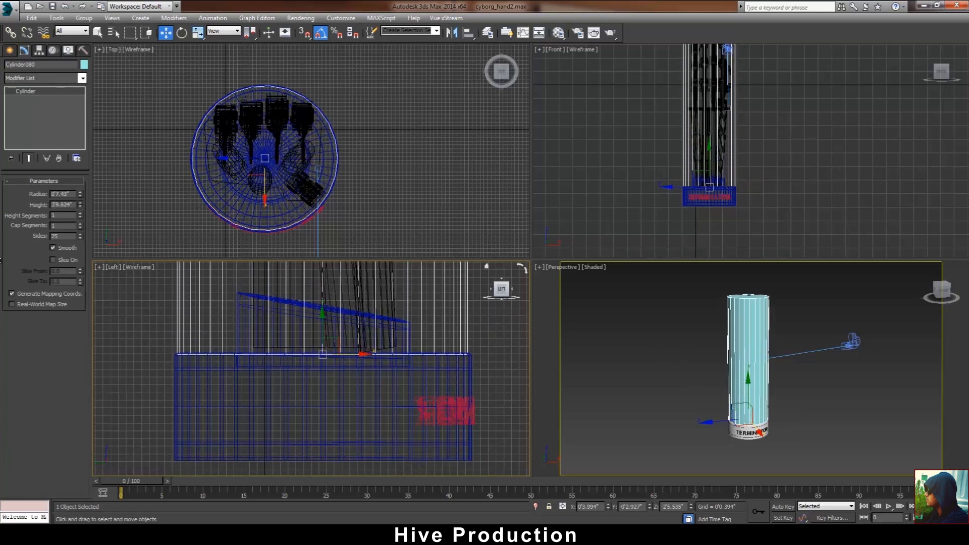
pyautogui.click(748, 340)
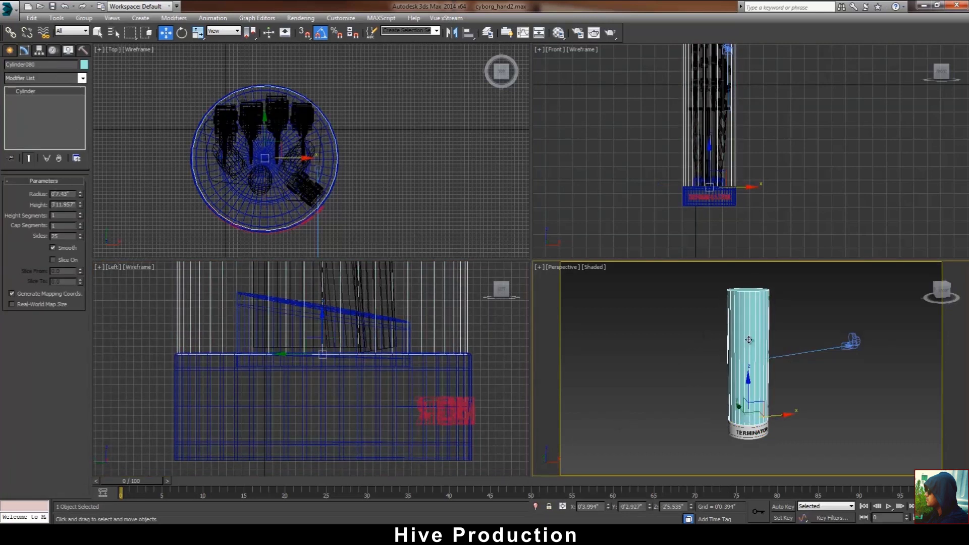
# Step: Convert the tall cylinder to an Editable Poly and delete its bottom polygon
pyautogui.hotkey('alt', 'w')
pyautogui.keyDown('alt'); pyautogui.moveTo(789, 327); pyautogui.dragTo(757, 303, button='middle'); pyautogui.keyUp('alt')
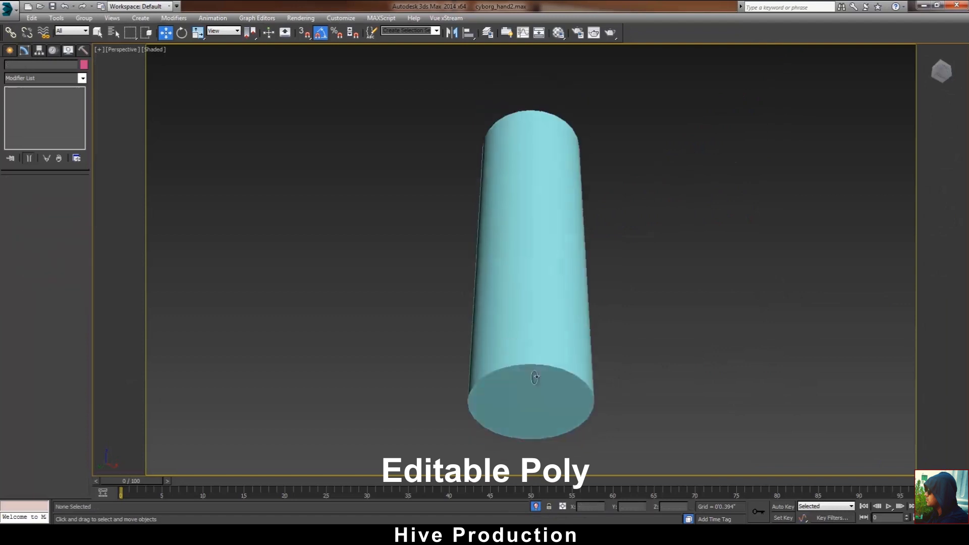
pyautogui.rightClick(535, 376)
pyautogui.moveTo(555, 457)
pyautogui.click(681, 465)
pyautogui.press('4')
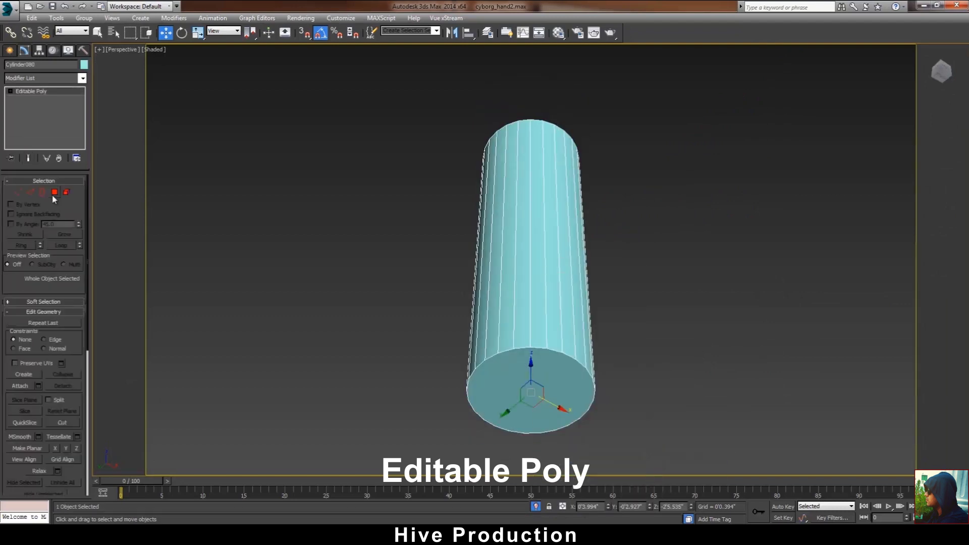
pyautogui.click(491, 385)
pyautogui.press('Delete')
# Step: Connect the cylinder's vertical side edges with two edge loops, one near the top rim and one near the bottom rim
pyautogui.click(30, 192)
pyautogui.keyDown('alt'); pyautogui.moveTo(541, 282); pyautogui.dragTo(541, 338, button='middle'); pyautogui.keyUp('alt')
pyautogui.moveTo(656, 283); pyautogui.dragTo(353, 328)
pyautogui.moveTo(535, 245); pyautogui.dragTo(534, 81)
pyautogui.click(535, 308)
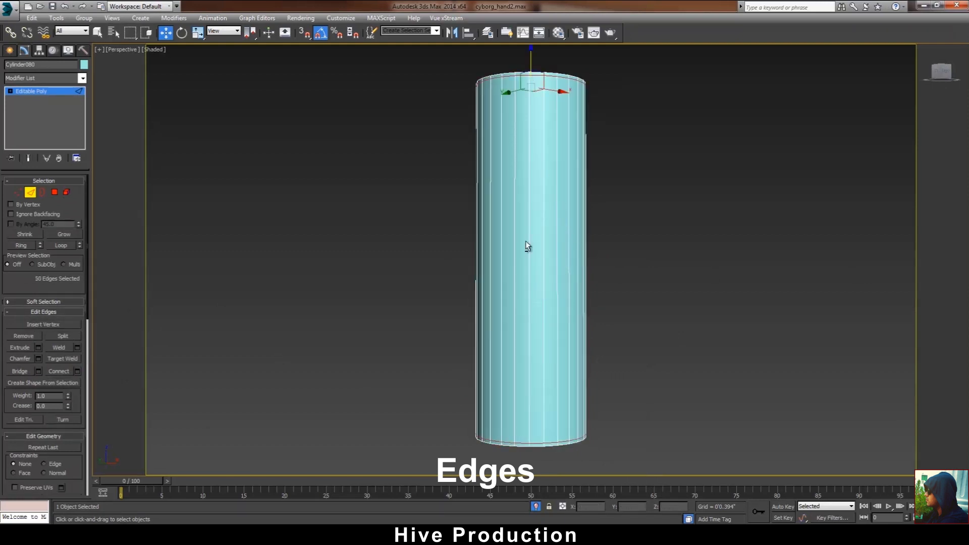
# Step: Inset the cylinder's top polygon down to a small disc at its centre
pyautogui.keyDown('alt'); pyautogui.moveTo(525, 243); pyautogui.dragTo(525, 287, button='middle'); pyautogui.keyUp('alt')
pyautogui.click(55, 192)
pyautogui.click(497, 144)
pyautogui.moveTo(538, 129); pyautogui.dragTo(495, 376)
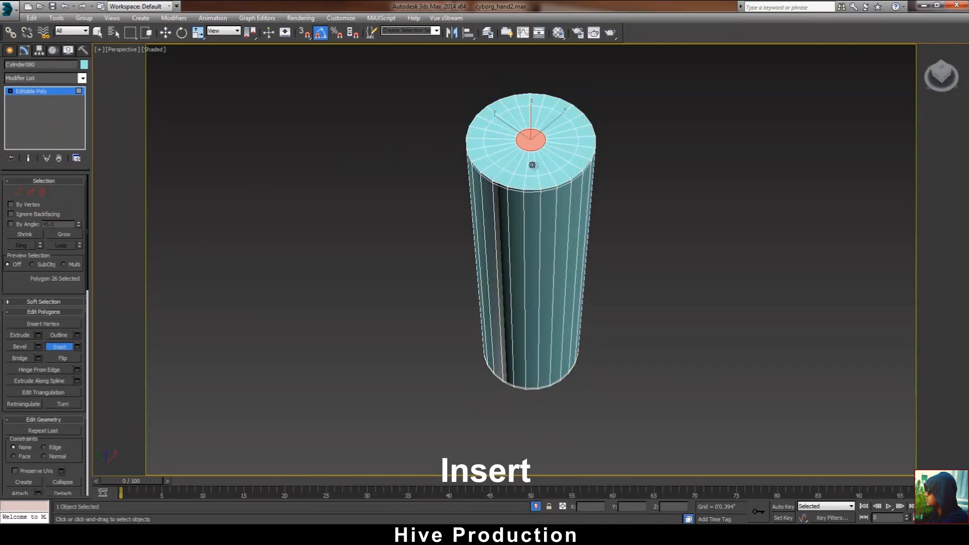
# Step: Connect the radial edges of the top cap with one edge loop near the outer rim and leave edge editing
pyautogui.click(29, 193)
pyautogui.click(478, 130)
pyautogui.click(27, 246)
pyautogui.click(78, 371)
pyautogui.rightClick(538, 266)
pyautogui.rightClick(538, 280)
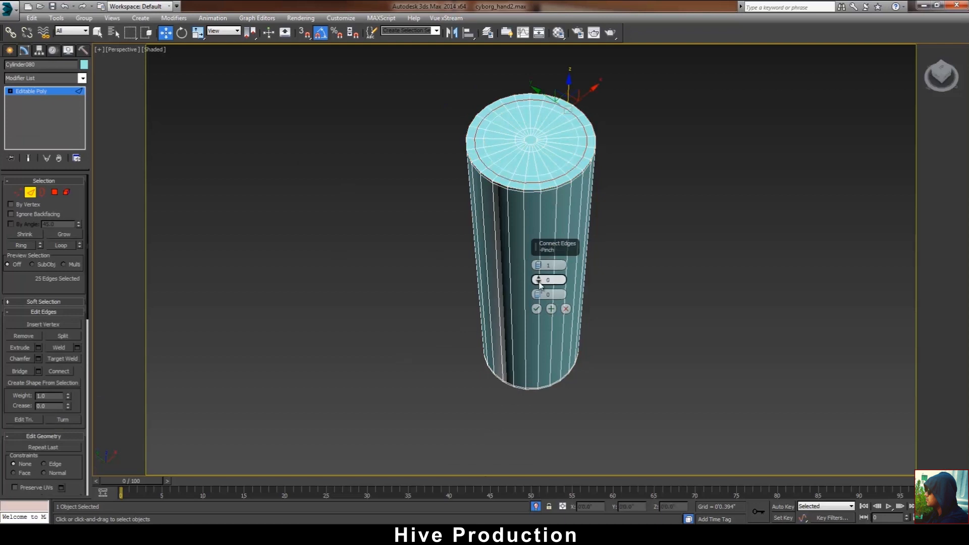
pyautogui.click(535, 308)
pyautogui.click(47, 90)
# Step: Add a MeshSmooth modifier to the tall cylinder
pyautogui.click(43, 79)
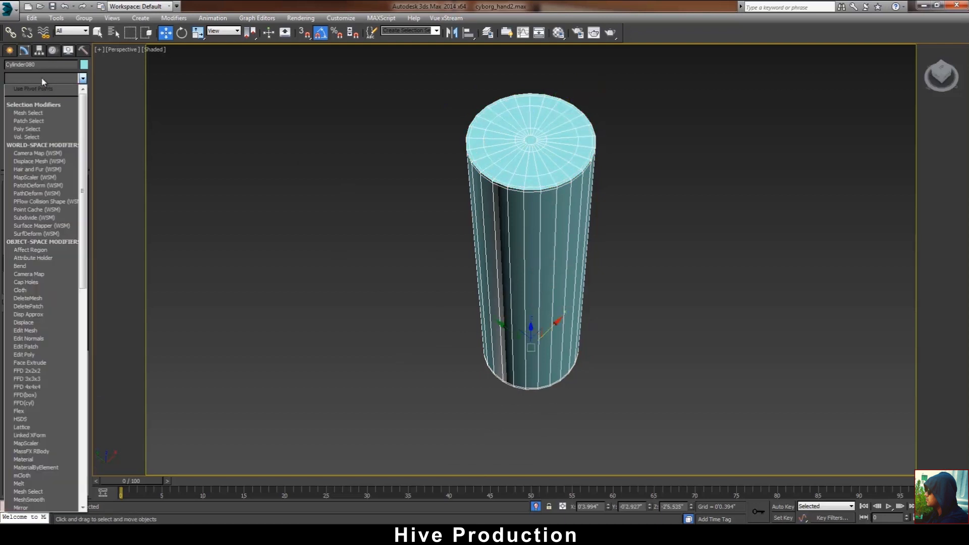
pyautogui.press('m')
pyautogui.press('m')
pyautogui.press('m')
pyautogui.press('m')
pyautogui.click(51, 138)
# Step: Add a Shell modifier to the tall cylinder and place it below MeshSmooth to give the wall a thin thickness
pyautogui.keyDown('alt'); pyautogui.moveTo(523, 277); pyautogui.dragTo(533, 201, button='middle'); pyautogui.keyUp('alt')
pyautogui.click(32, 79)
pyautogui.press('s')
pyautogui.press('s')
pyautogui.press('s')
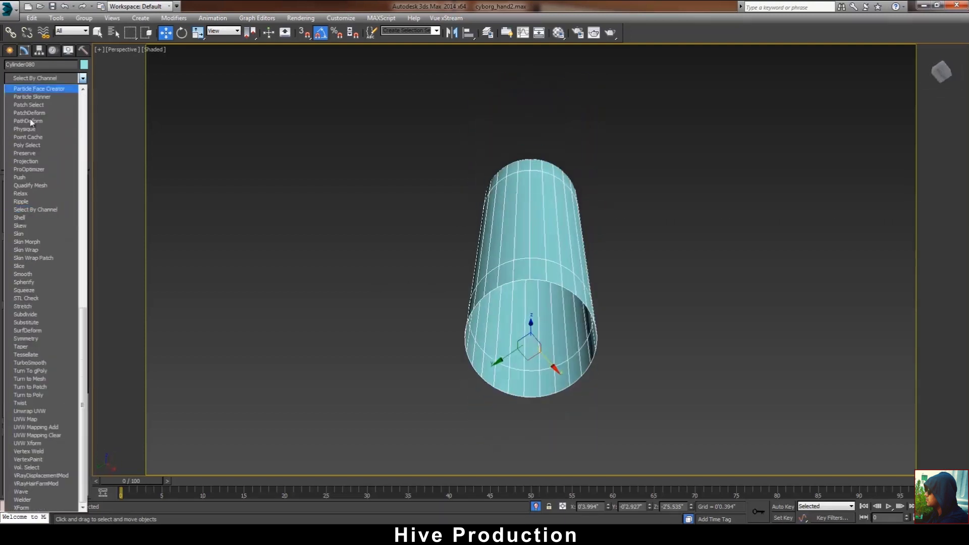
pyautogui.click(38, 218)
pyautogui.moveTo(37, 94); pyautogui.dragTo(39, 103)
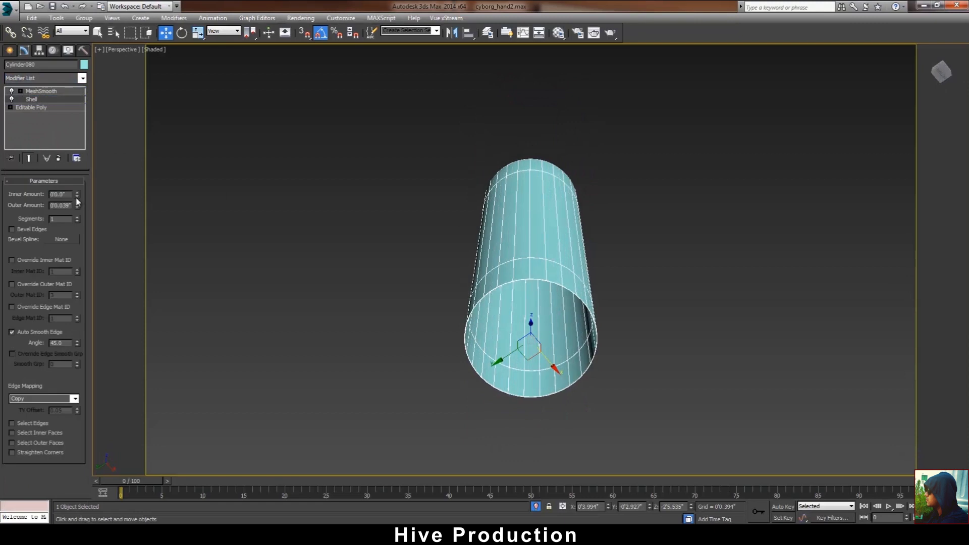
pyautogui.moveTo(86, 253); pyautogui.dragTo(54, 67)
pyautogui.click(339, 211)
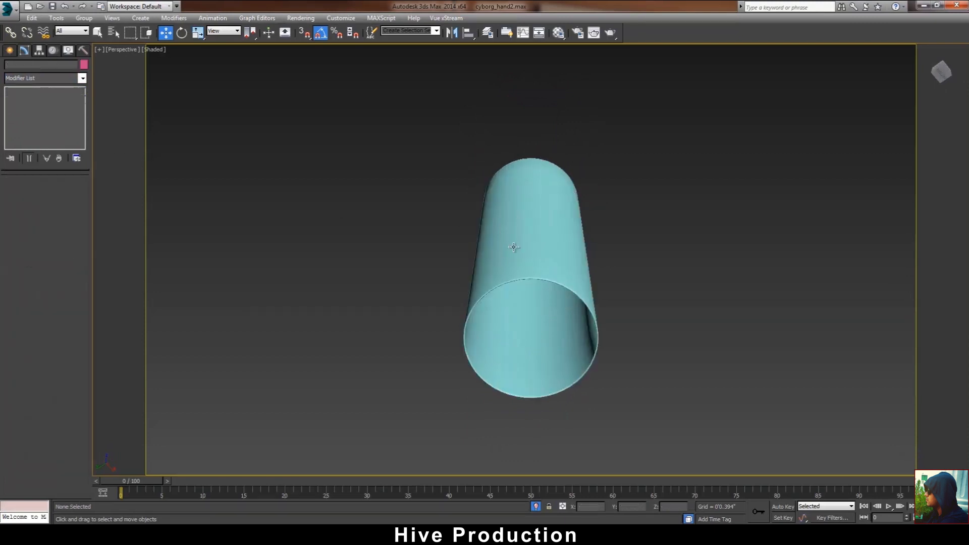
# Step: Create a VRayMtl material in the fifth sample slot and assign it to the tall cylinder
pyautogui.keyDown('alt'); pyautogui.moveTo(515, 247); pyautogui.dragTo(543, 233, button='middle'); pyautogui.keyUp('alt')
pyautogui.click(542, 233)
pyautogui.press('m')
pyautogui.click(339, 116)
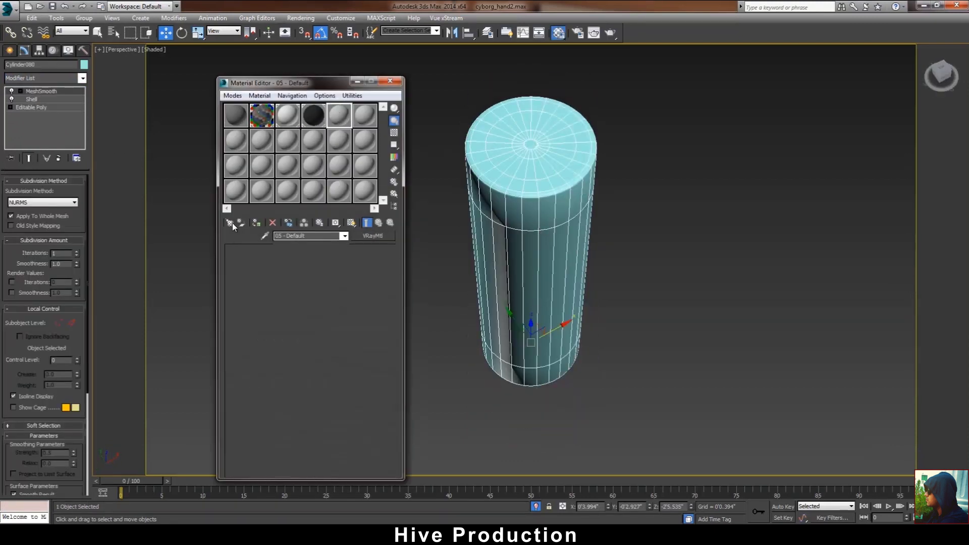
pyautogui.click(230, 223)
pyautogui.doubleClick(328, 399)
pyautogui.click(256, 222)
# Step: Darken the material's diffuse colour to near black and set its reflection colour to a grey of value 54
pyautogui.click(283, 261)
pyautogui.moveTo(294, 102); pyautogui.dragTo(293, 68)
pyautogui.click(277, 292)
pyautogui.click(294, 82)
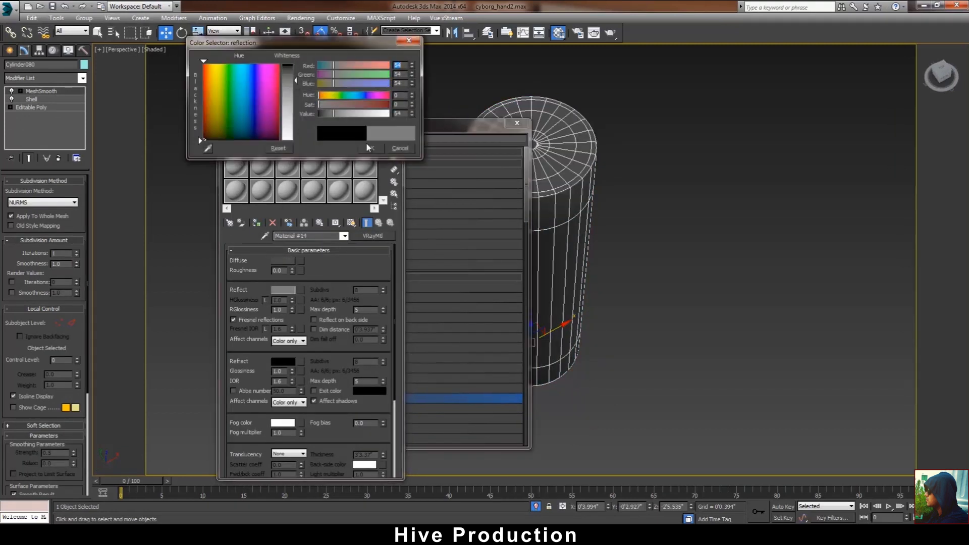
pyautogui.click(370, 148)
# Step: Set the cylinder material's refraction colour to a light grey of value 164
pyautogui.click(282, 362)
pyautogui.click(297, 86)
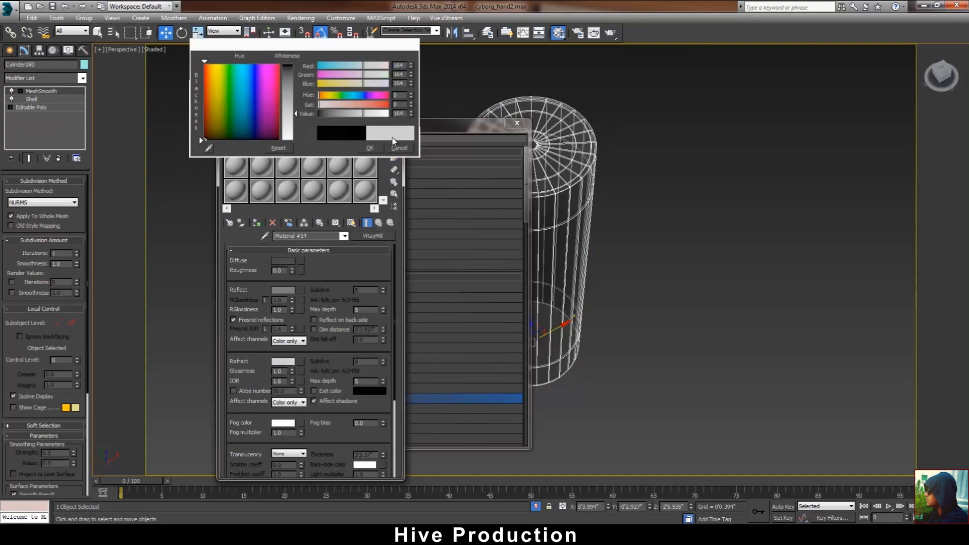
pyautogui.click(370, 148)
pyautogui.click(394, 133)
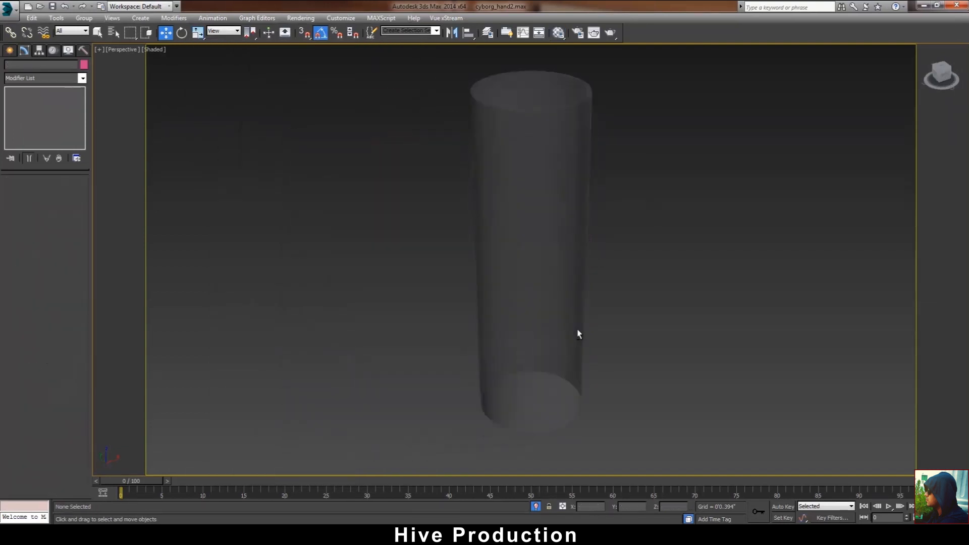
# Step: Bring the hidden hand and base back into view and scale the cylindrical cover slightly to fit the base
pyautogui.rightClick(590, 234)
pyautogui.click(552, 364)
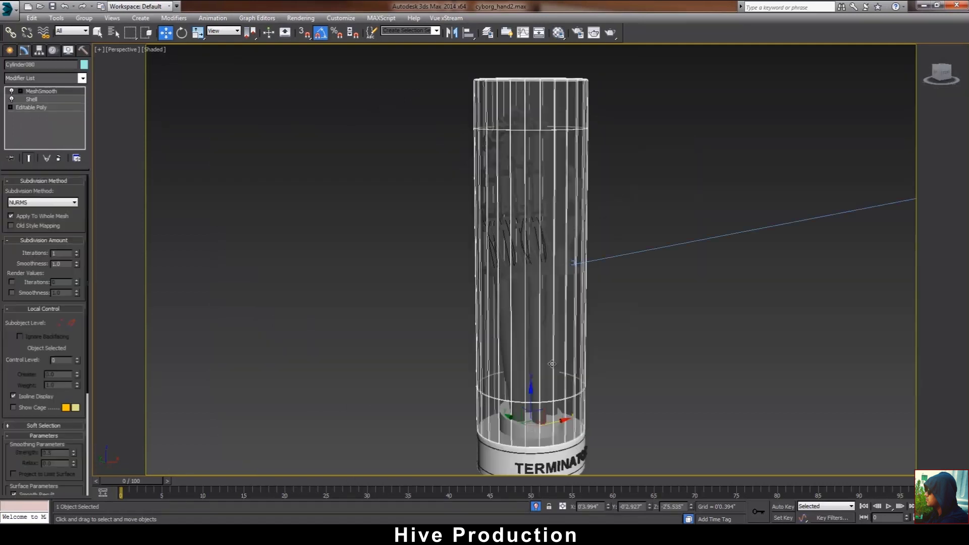
pyautogui.keyDown('alt'); pyautogui.moveTo(606, 321); pyautogui.dragTo(538, 356, button='middle'); pyautogui.keyUp('alt')
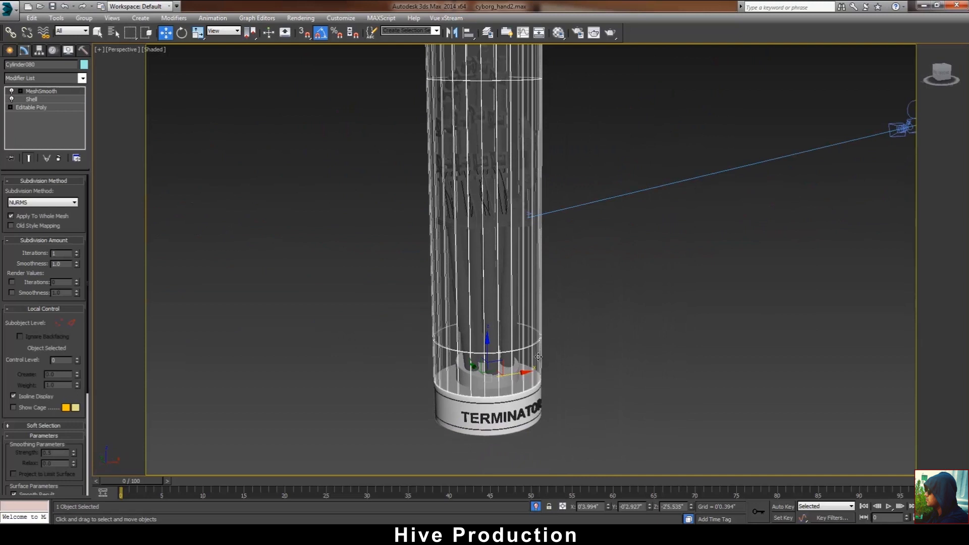
pyautogui.press('r')
pyautogui.moveTo(489, 369); pyautogui.dragTo(489, 372)
pyautogui.click(574, 338)
pyautogui.moveTo(574, 338); pyautogui.dragTo(540, 394, button='middle')
pyautogui.rightClick(541, 389)
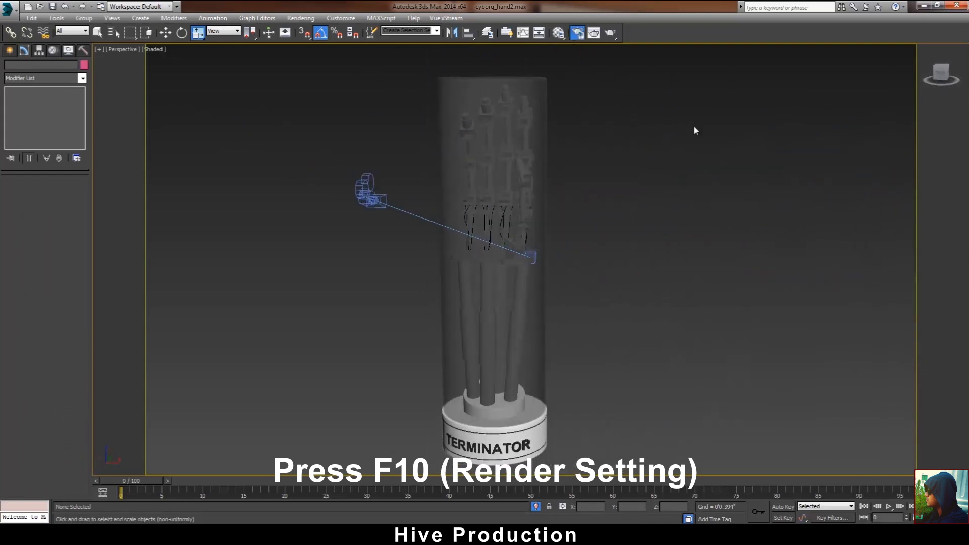
# Step: Assign a VRayHDRI map to the V-Ray reflection/refraction environment in the render settings
pyautogui.press('F10')
pyautogui.click(345, 61)
pyautogui.click(371, 62)
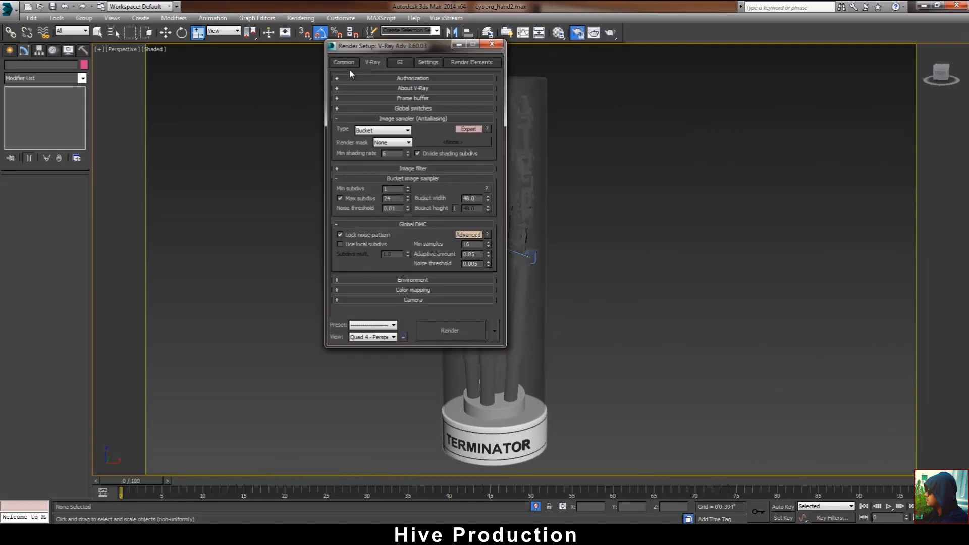
pyautogui.click(408, 281)
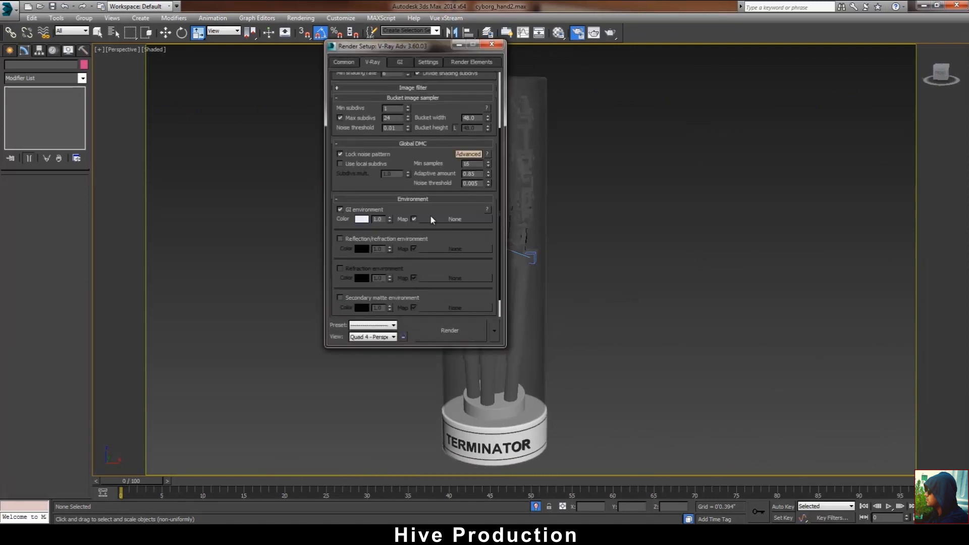
pyautogui.click(445, 249)
pyautogui.scroll(-10, 428, 393)
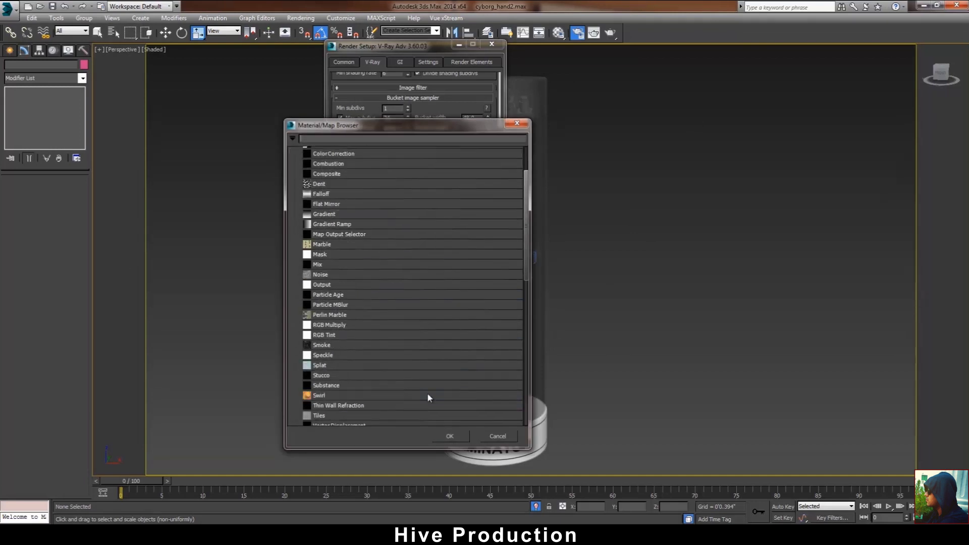
pyautogui.doubleClick(337, 367)
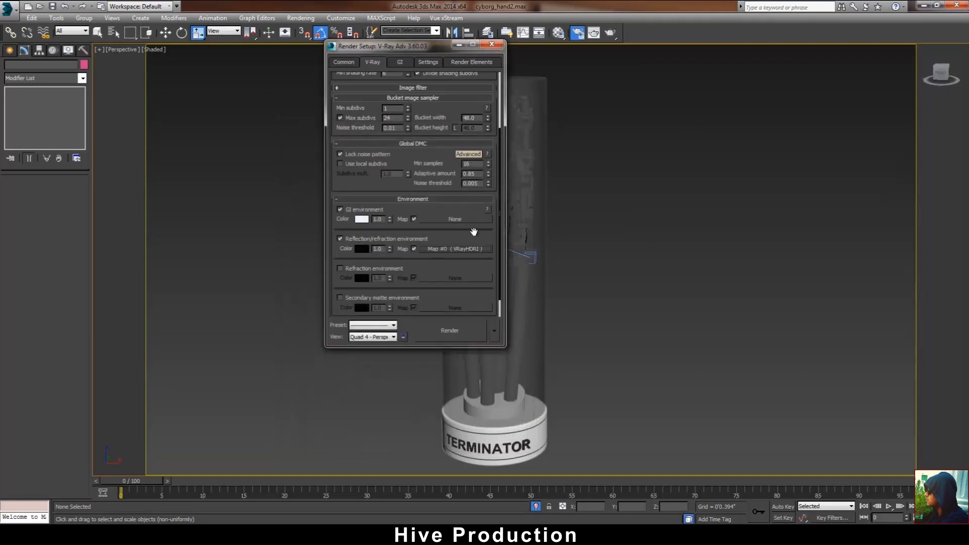
# Step: Copy the reflection/refraction environment map into an empty Material Editor slot
pyautogui.press('m')
pyautogui.moveTo(456, 251); pyautogui.dragTo(272, 250)
pyautogui.click(287, 310)
# Step: Load environment.hdr from the CAr_Civic\HDR folder on drive E: as the VRayHDRI map's bitmap
pyautogui.click(381, 264)
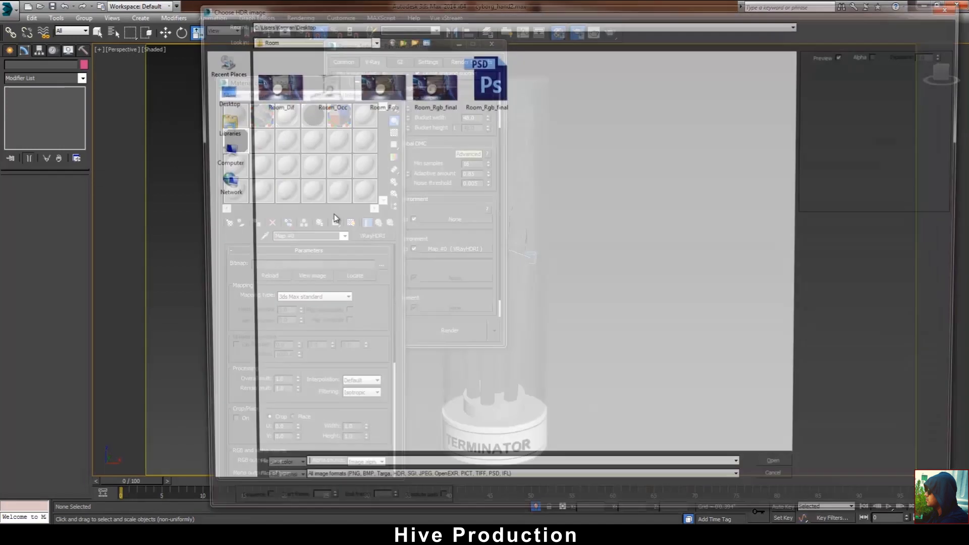
pyautogui.click(207, 157)
pyautogui.doubleClick(499, 90)
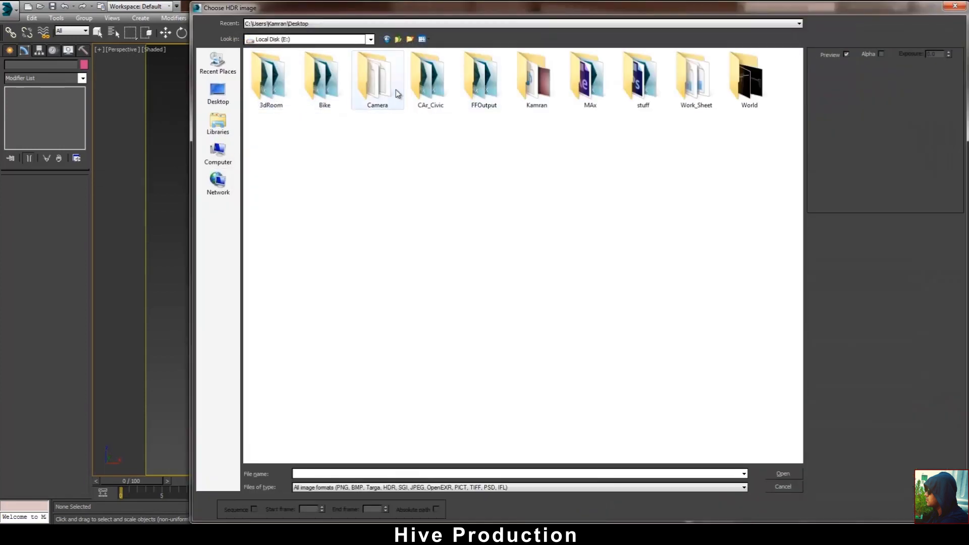
pyautogui.doubleClick(416, 91)
pyautogui.doubleClick(270, 88)
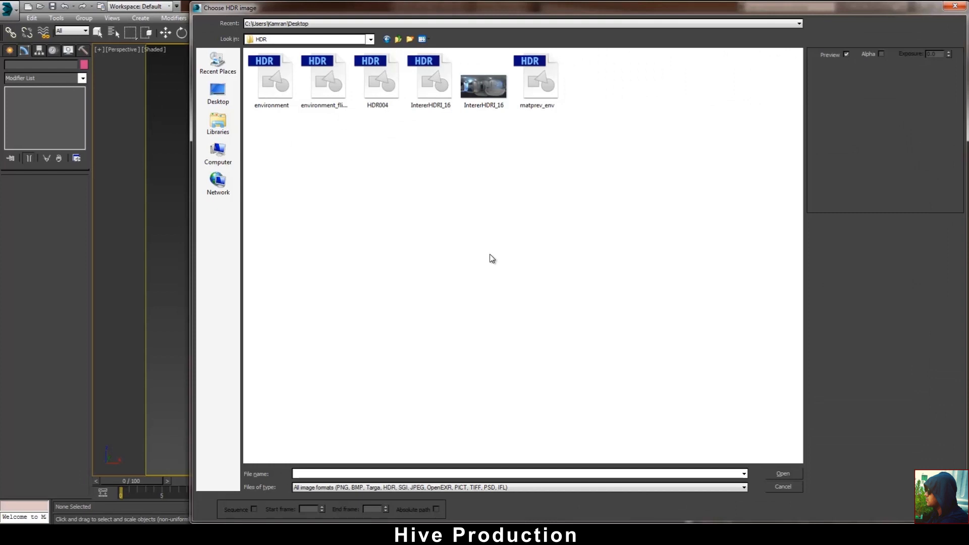
pyautogui.click(324, 80)
pyautogui.doubleClick(273, 81)
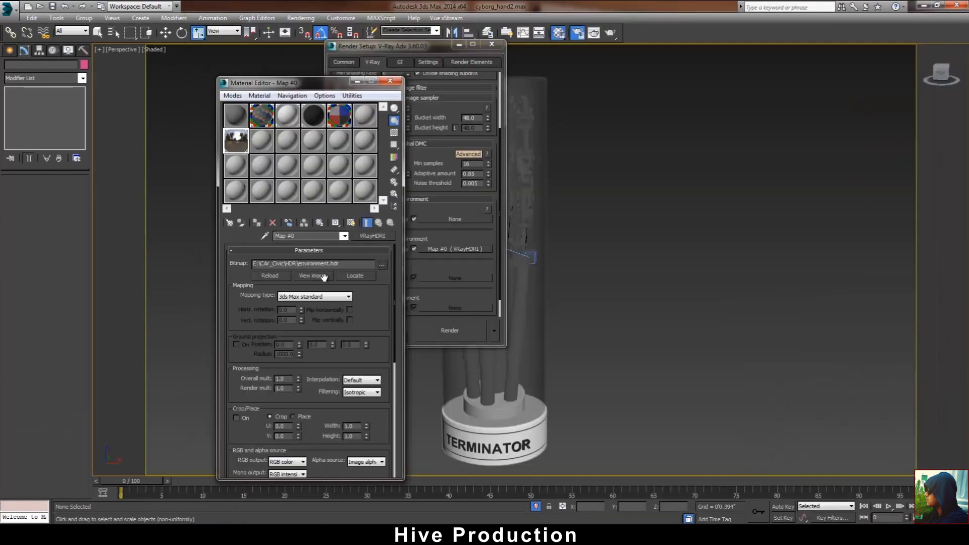
# Step: Set the HDRI map's mapping type to Mirrored ball and close the Material Editor and render settings
pyautogui.click(321, 297)
pyautogui.click(318, 306)
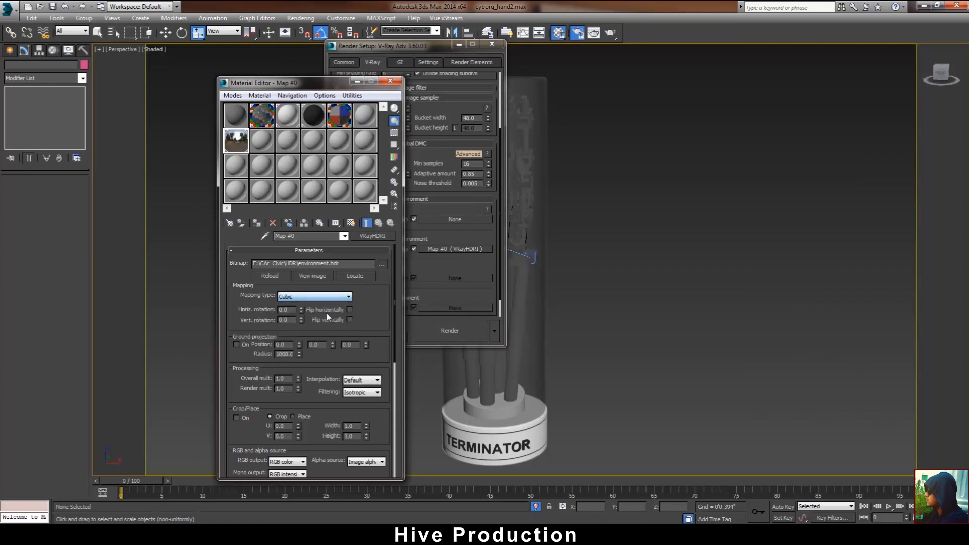
pyautogui.click(308, 297)
pyautogui.click(309, 325)
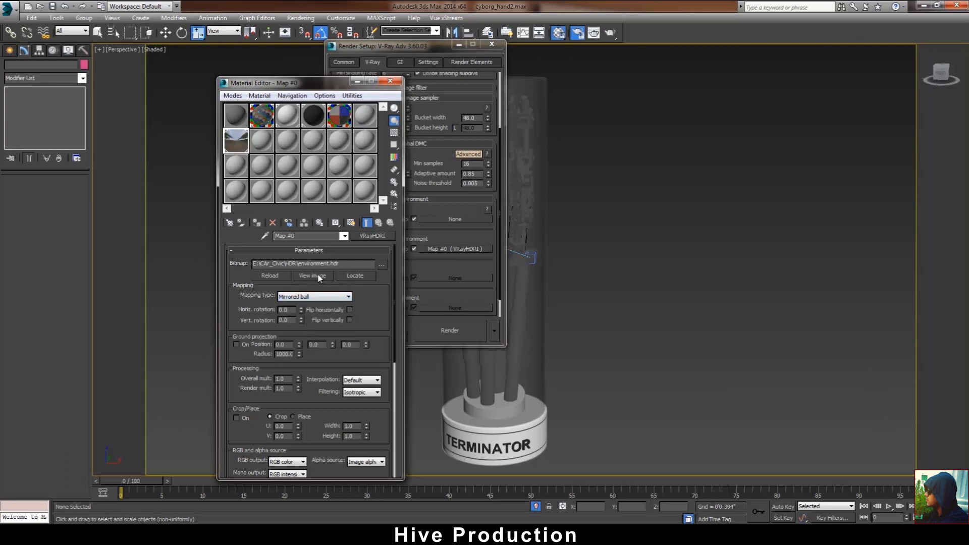
pyautogui.click(390, 80)
pyautogui.click(491, 44)
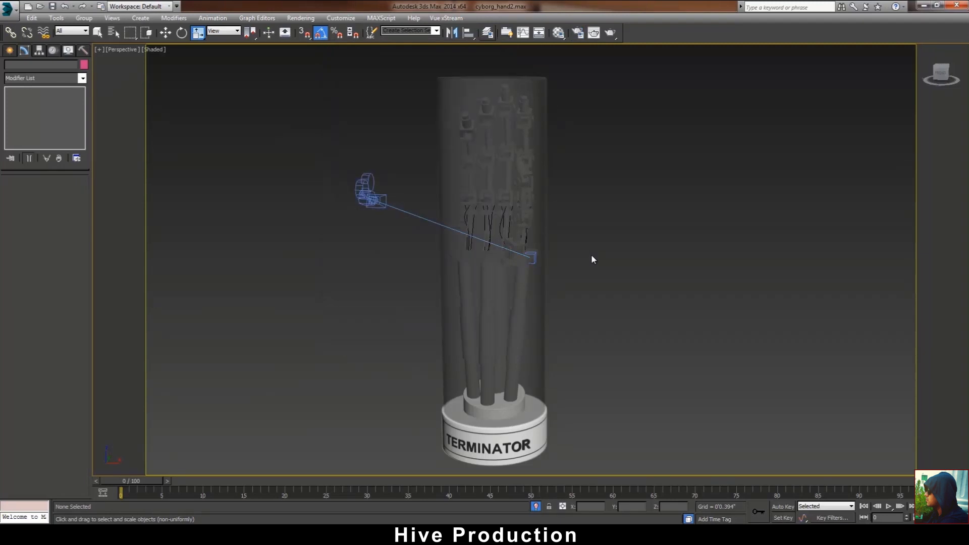
# Step: Switch to the camera view and rotate the hand, base and cover together by -25 degrees about Z
pyautogui.press('c')
pyautogui.scroll(-5, 455, 226)
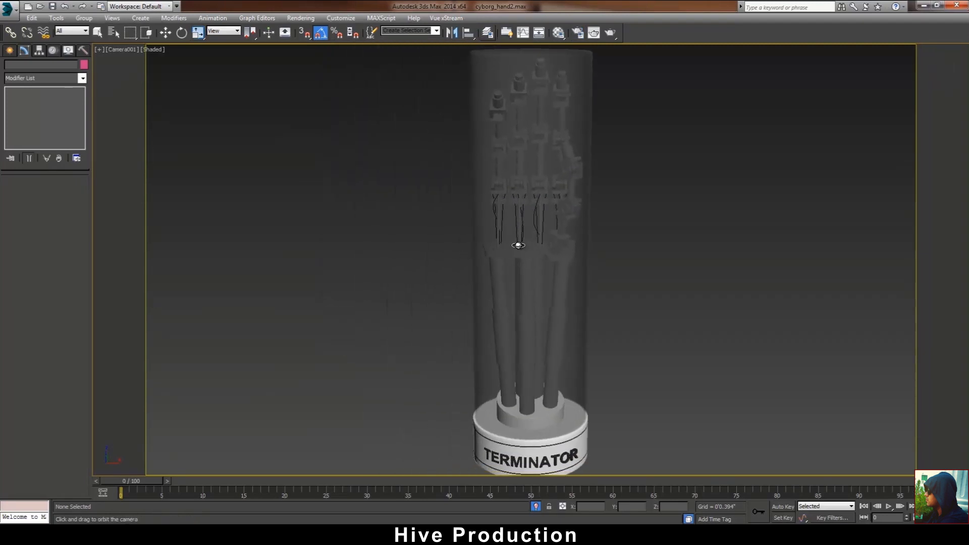
pyautogui.scroll(-3, 713, 387)
pyautogui.moveTo(385, 186); pyautogui.dragTo(633, 421)
pyautogui.press('e')
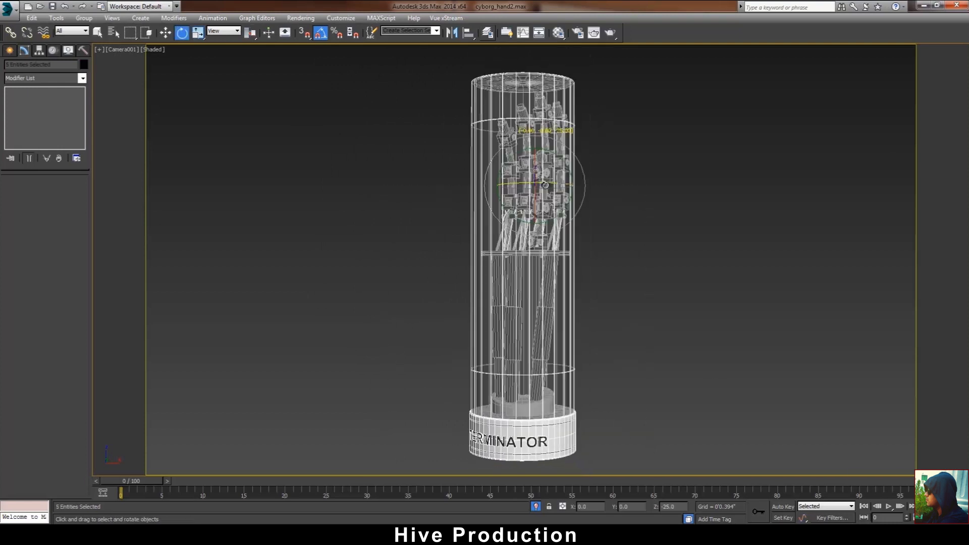
pyautogui.click(624, 229)
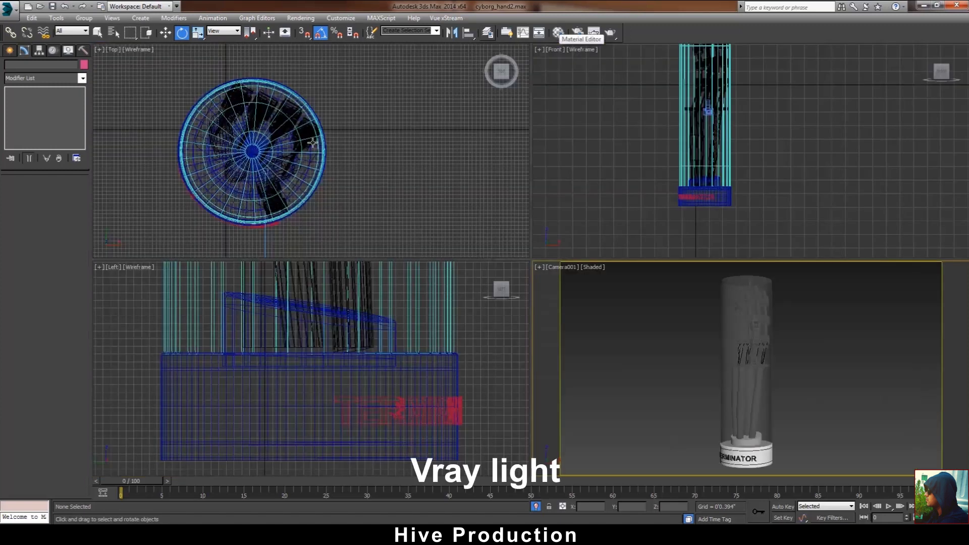
# Step: Draw a plane VRayLight over the cylinder in the Top view, with half-length and half-width about 1'1"
pyautogui.hotkey('alt', 'w')
pyautogui.scroll(-5, 471, 196)
pyautogui.click(9, 50)
pyautogui.click(33, 67)
pyautogui.click(34, 81)
pyautogui.click(31, 103)
pyautogui.click(29, 115)
pyautogui.moveTo(443, 163); pyautogui.dragTo(494, 216)
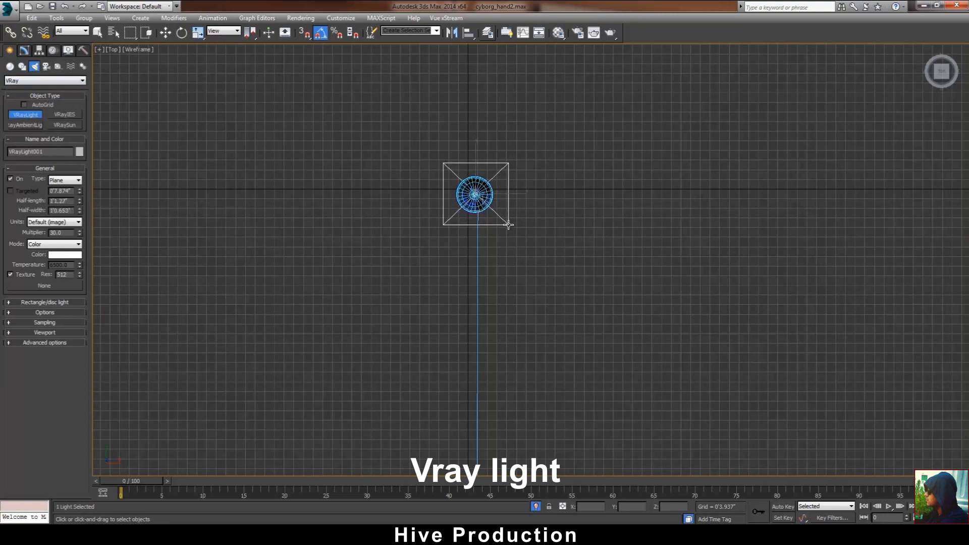
# Step: Raise the plane light above the cylindrical cover in the Front view and open the light's Options settings
pyautogui.hotkey('alt', 'w')
pyautogui.press('w')
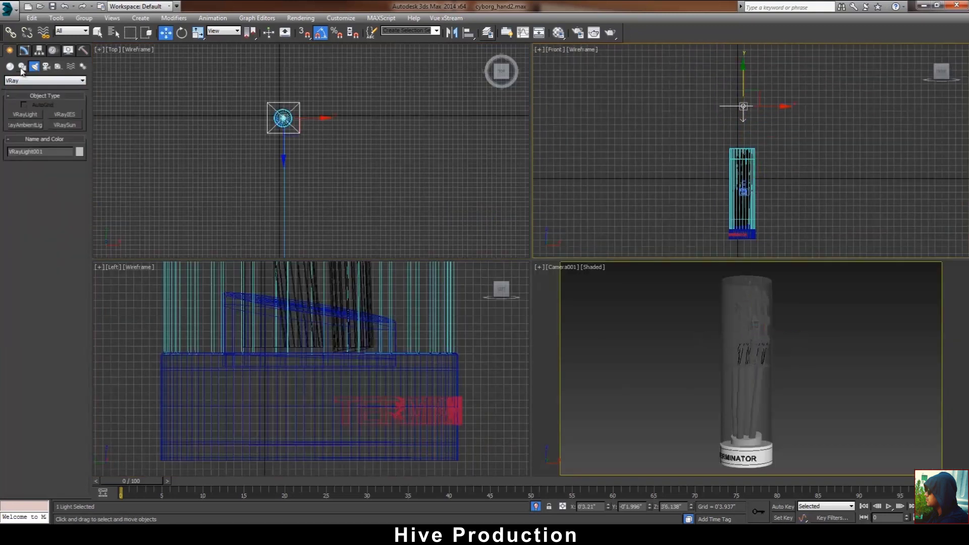
pyautogui.click(24, 50)
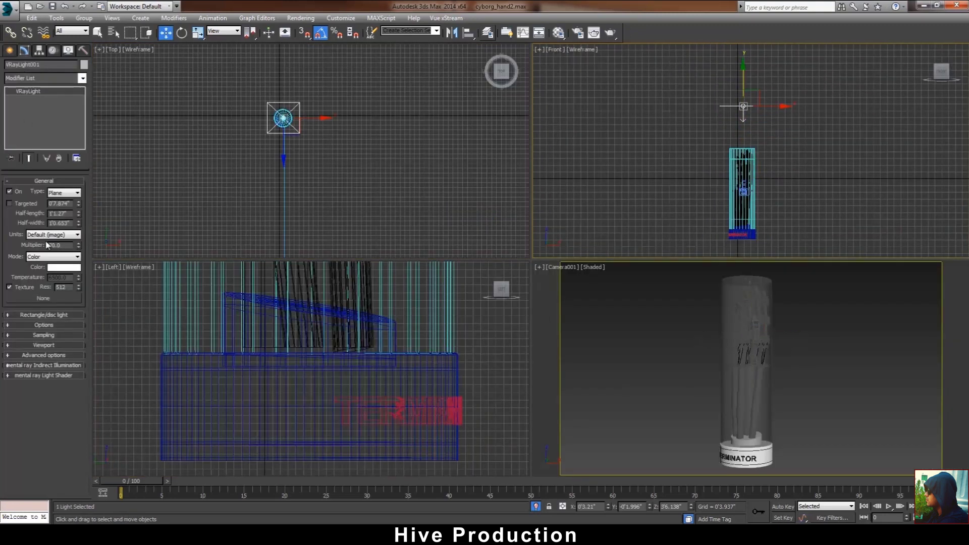
pyautogui.click(44, 325)
# Step: Run a test render of the camera view
pyautogui.hotkey('alt', 'w')
pyautogui.hotkey('shift', 'q')
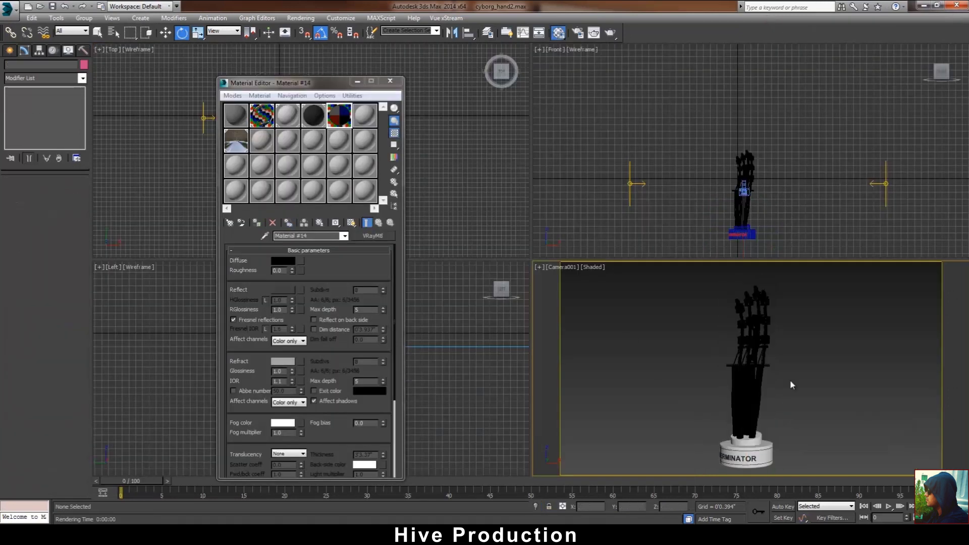
pyautogui.hotkey('shift', 'q')
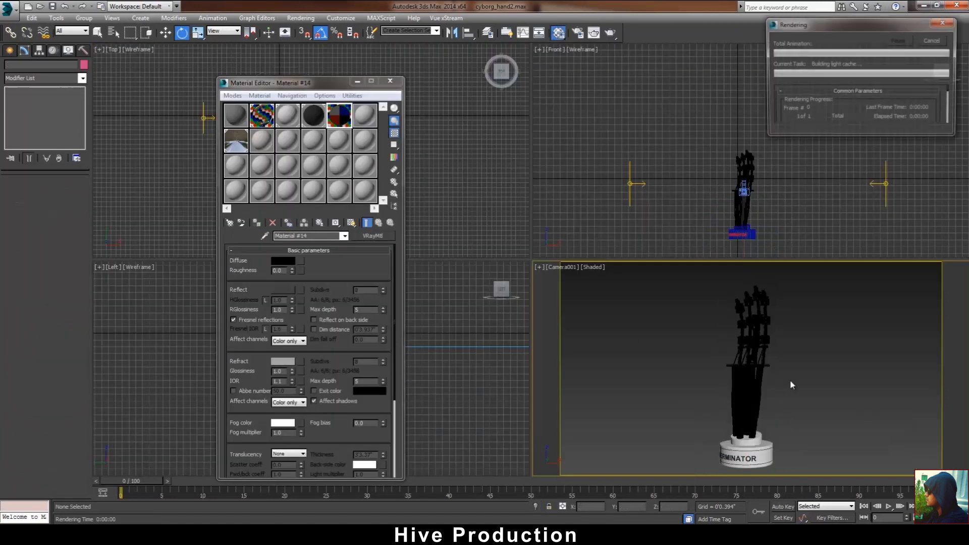